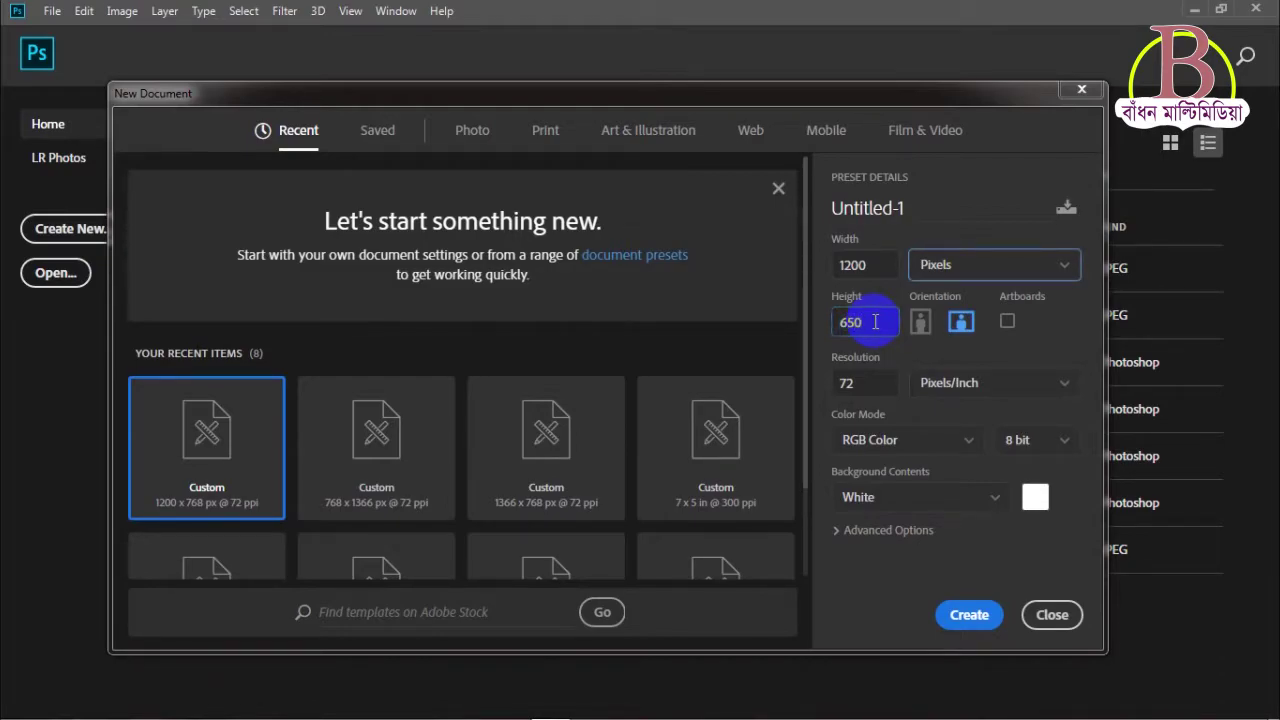
Step: Create a 1200 x 650 pixel RGB document with a white background and add a new empty layer
click(969, 614)
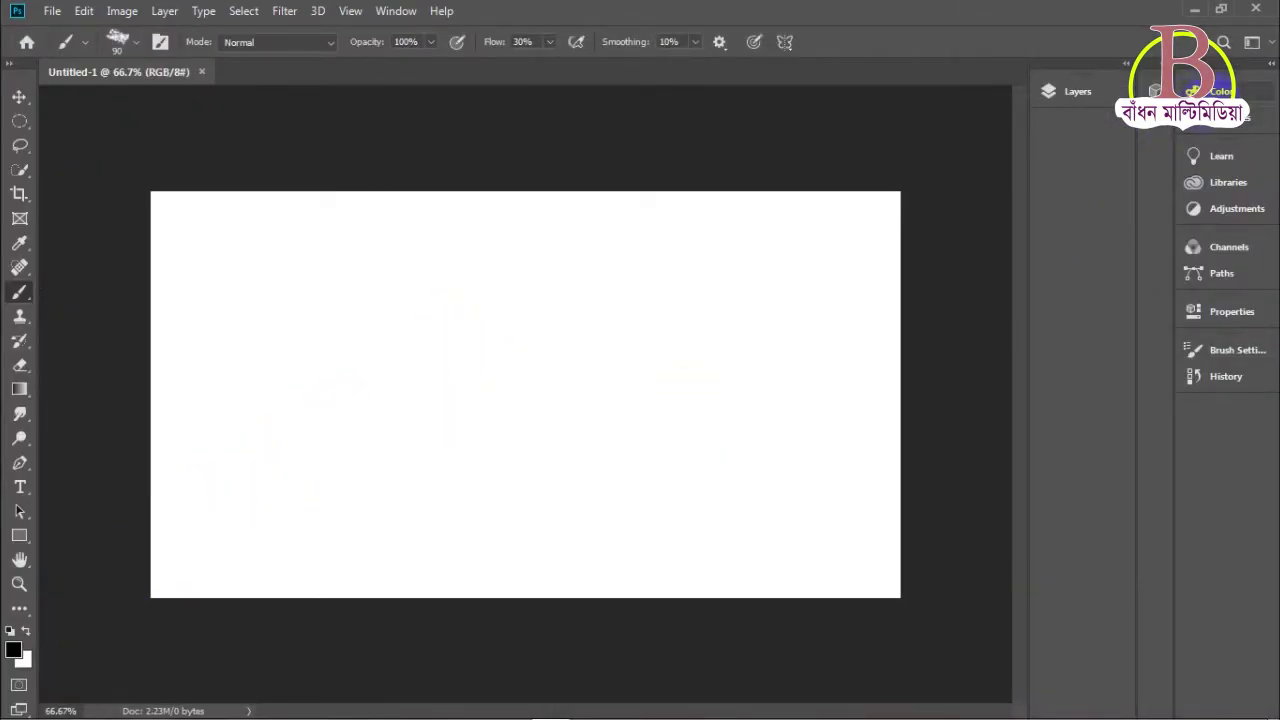
click(1078, 92)
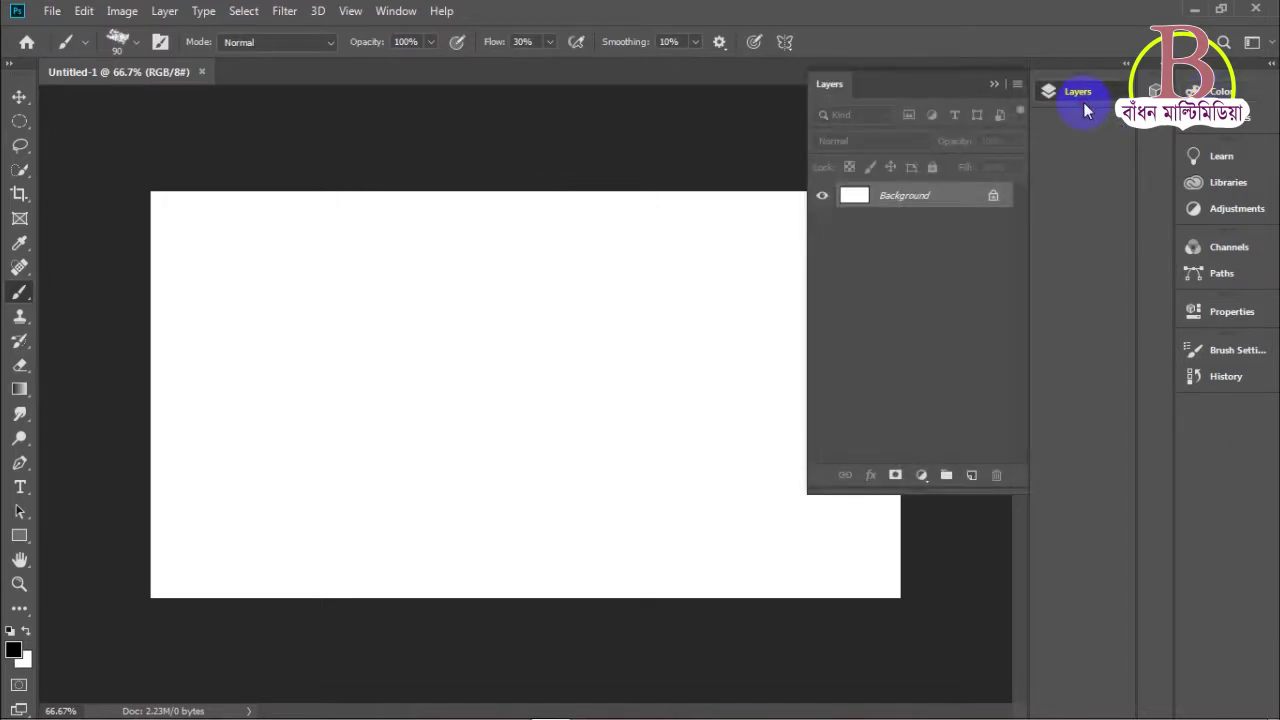
key(ctrl+shift+n)
key(Return)
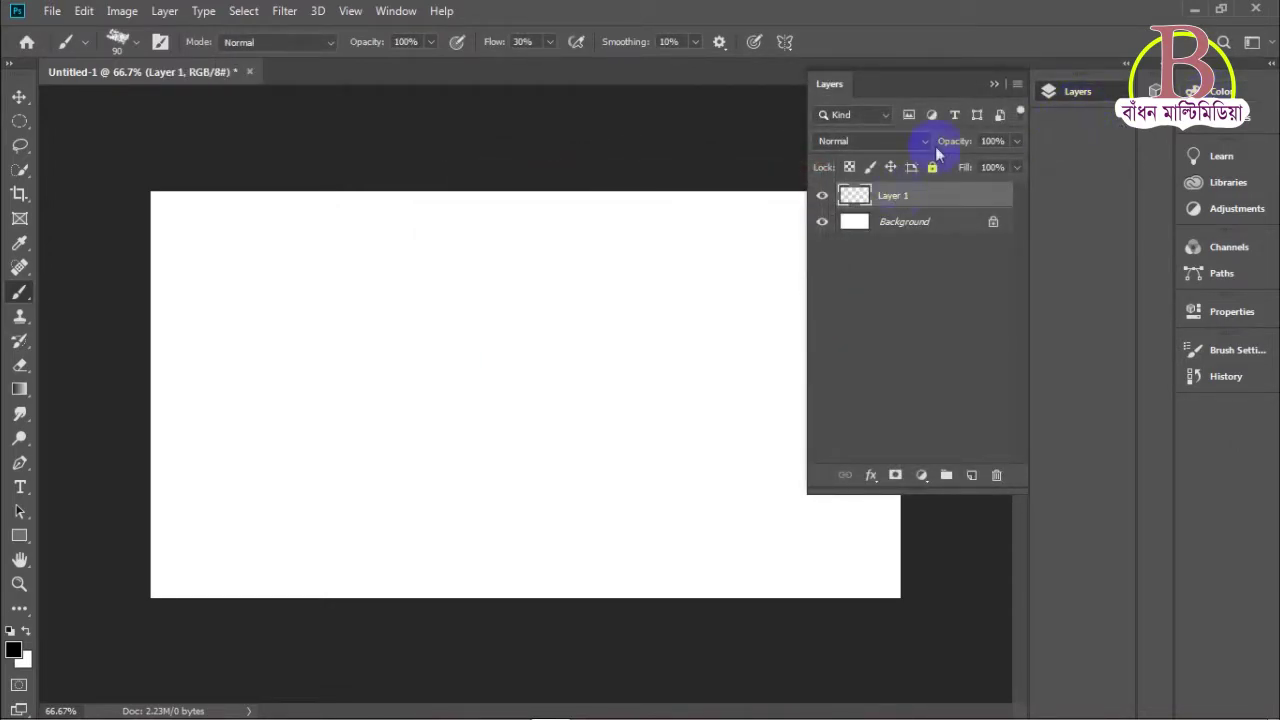
click(1070, 92)
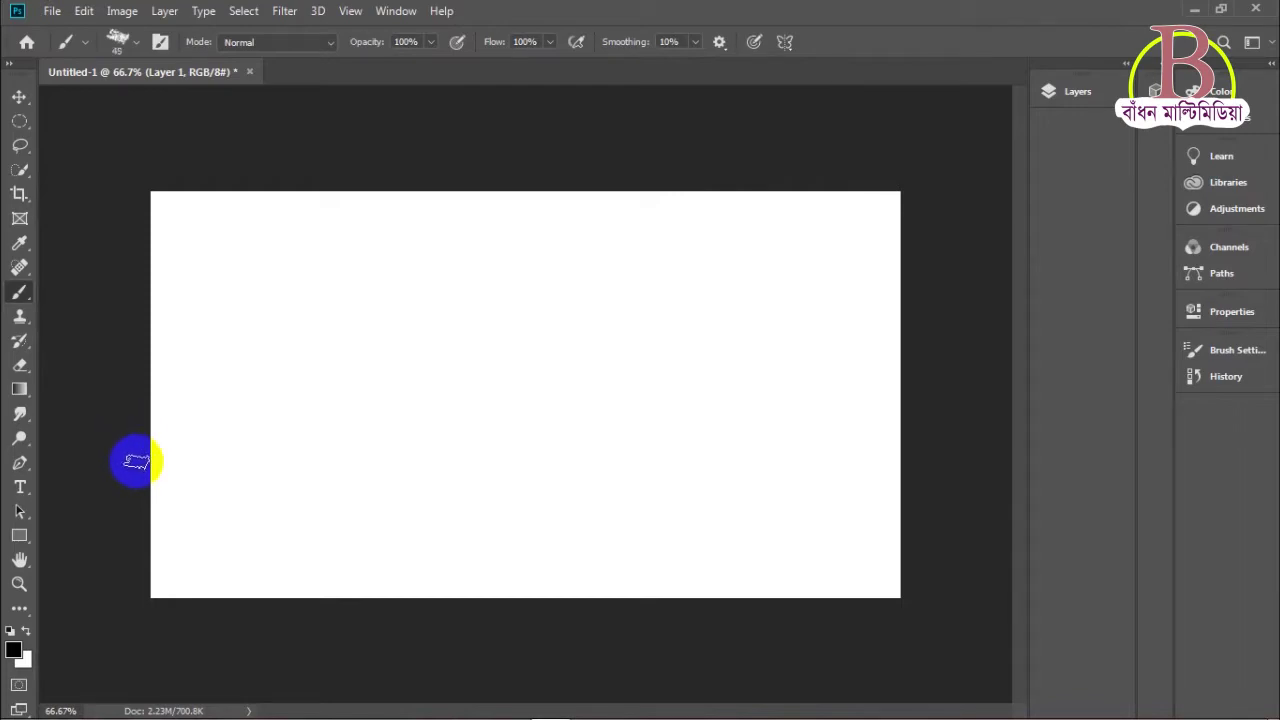
Step: Paint a black horizontal ground strip from the canvas's left edge past its middle, thickening it toward the left end
drag(136, 461, 574, 463)
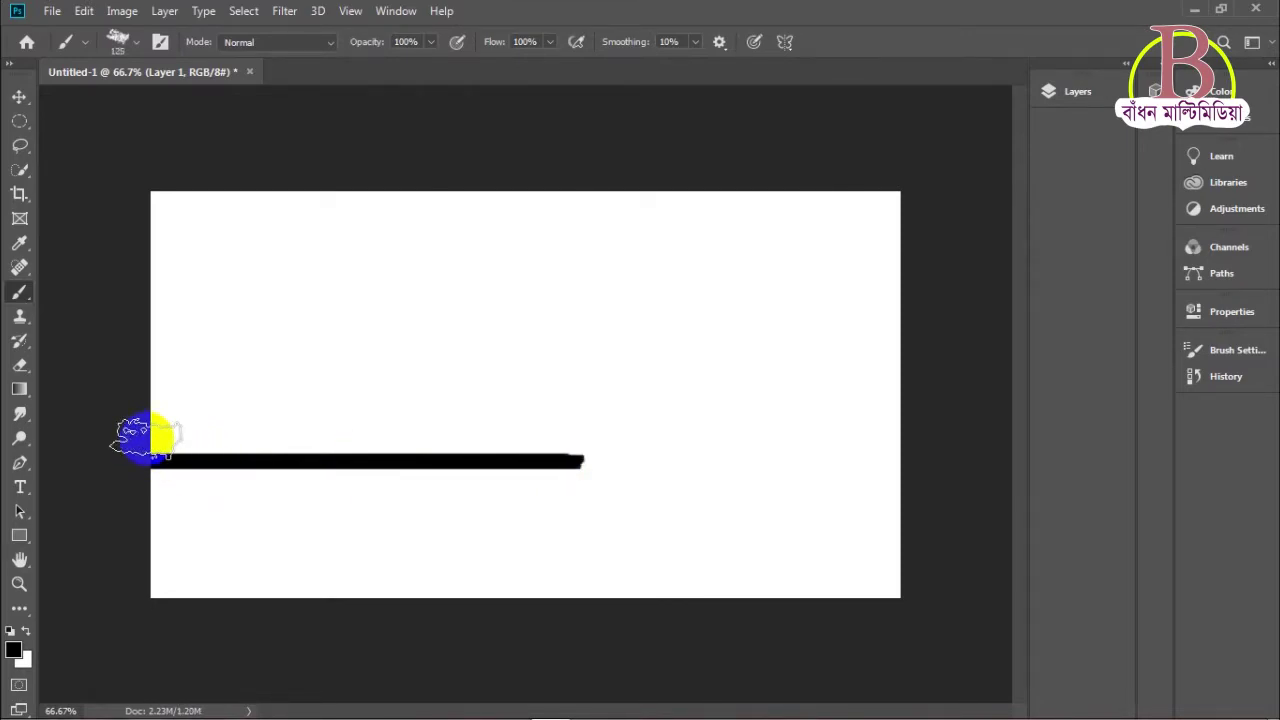
drag(147, 443, 686, 462)
mouse_move(254, 449)
mouse_down()
mouse_move(451, 463)
mouse_move(583, 466)
mouse_up()
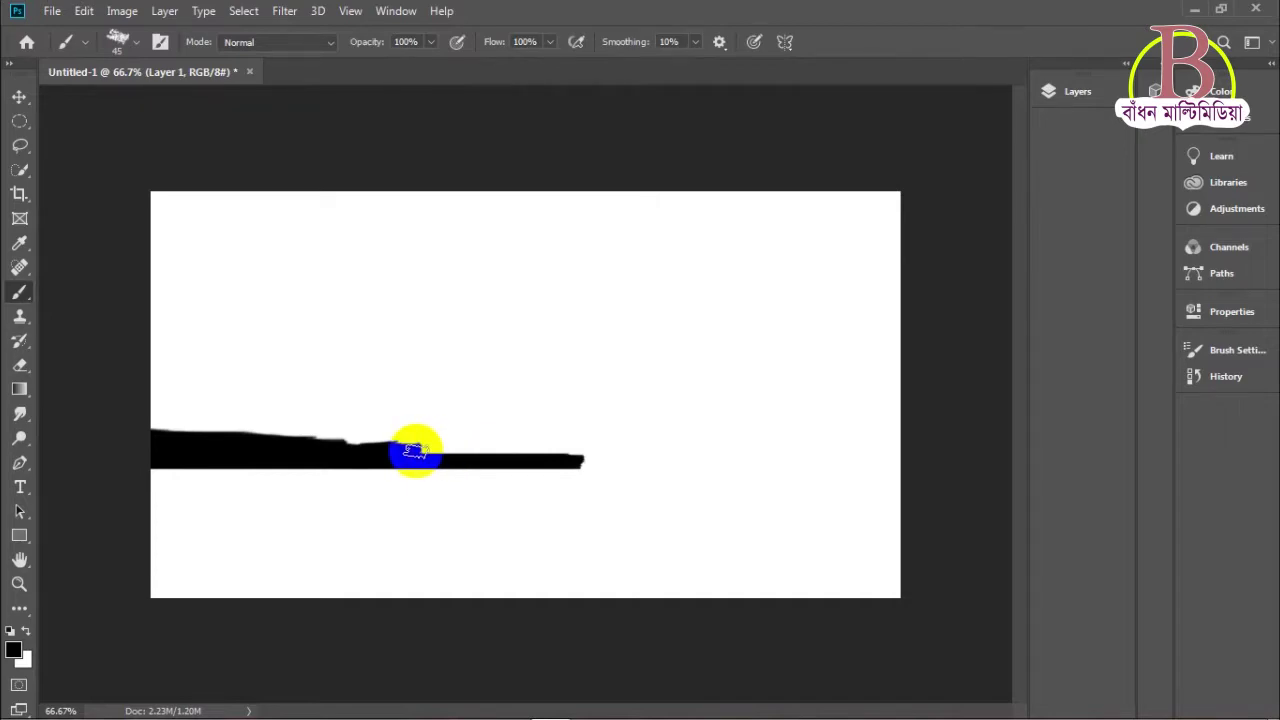
Step: Paint a curved tree trunk rising from the ground with a smaller brush, add a short branch stub, and blend the trunk's base into the ground
key(bracketleft)
key(bracketleft)
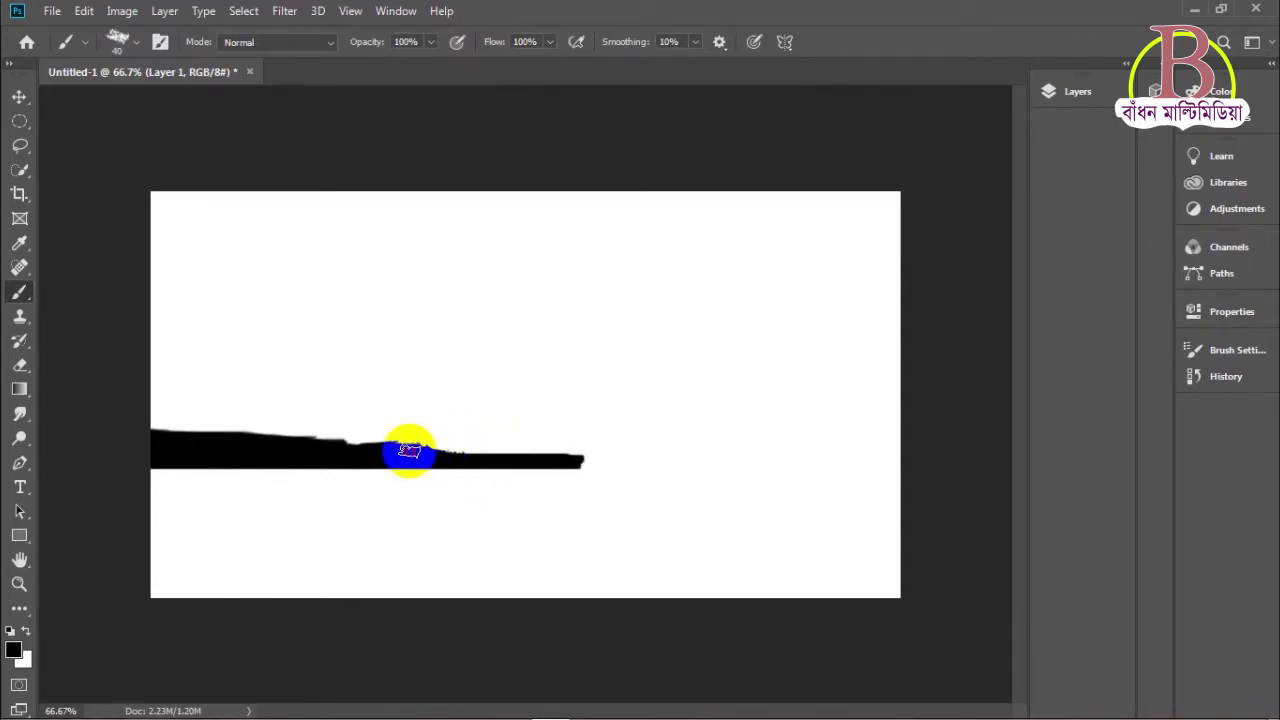
mouse_move(410, 442)
mouse_down()
mouse_move(445, 410)
mouse_move(569, 367)
mouse_move(587, 328)
mouse_up()
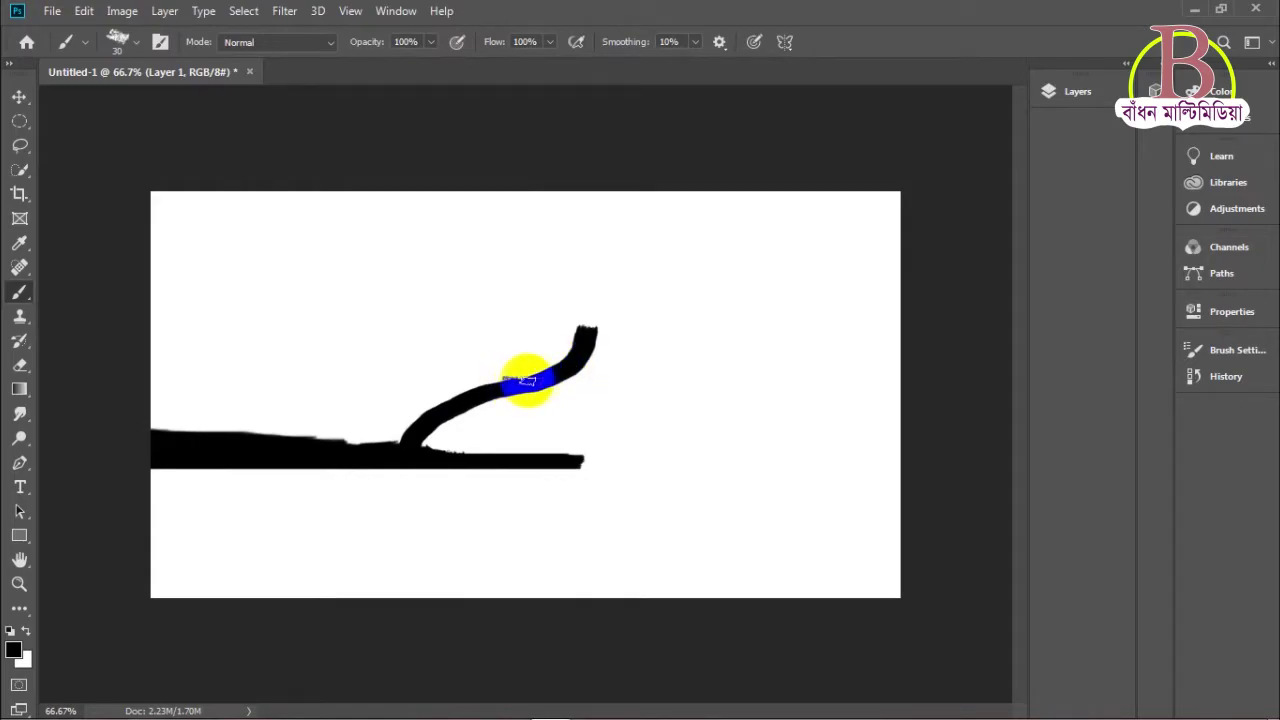
drag(535, 380, 533, 360)
click(526, 366)
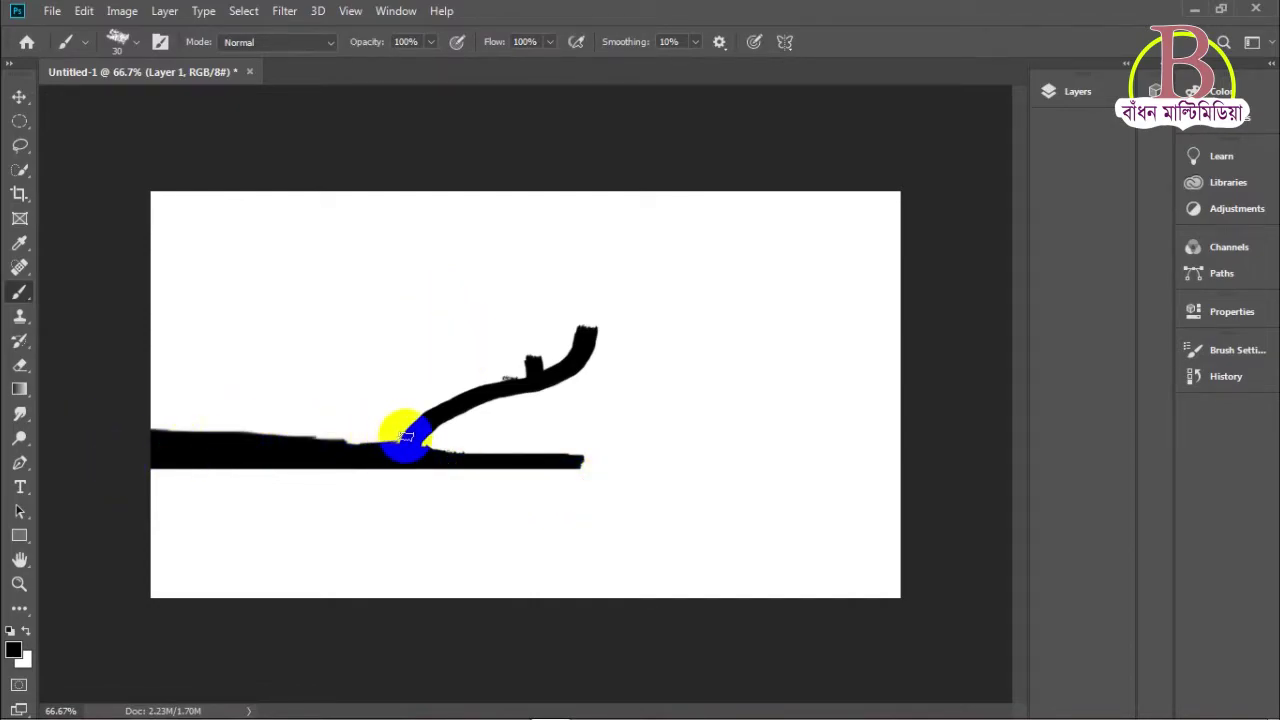
mouse_move(408, 435)
mouse_down()
mouse_move(369, 451)
mouse_move(438, 412)
mouse_move(385, 440)
mouse_move(278, 446)
mouse_move(429, 451)
mouse_up()
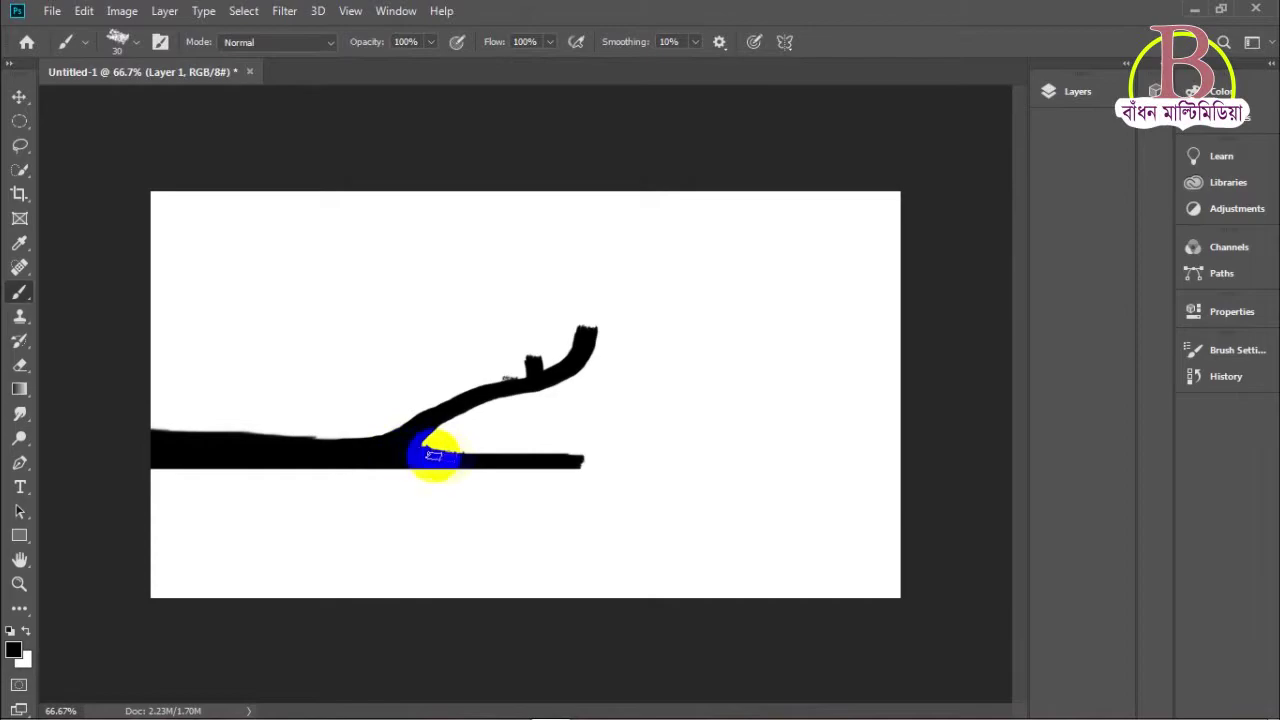
Step: Erase the ground strip beyond the trunk with the Eraser at 100% flow and repaint a short black tip there
click(22, 366)
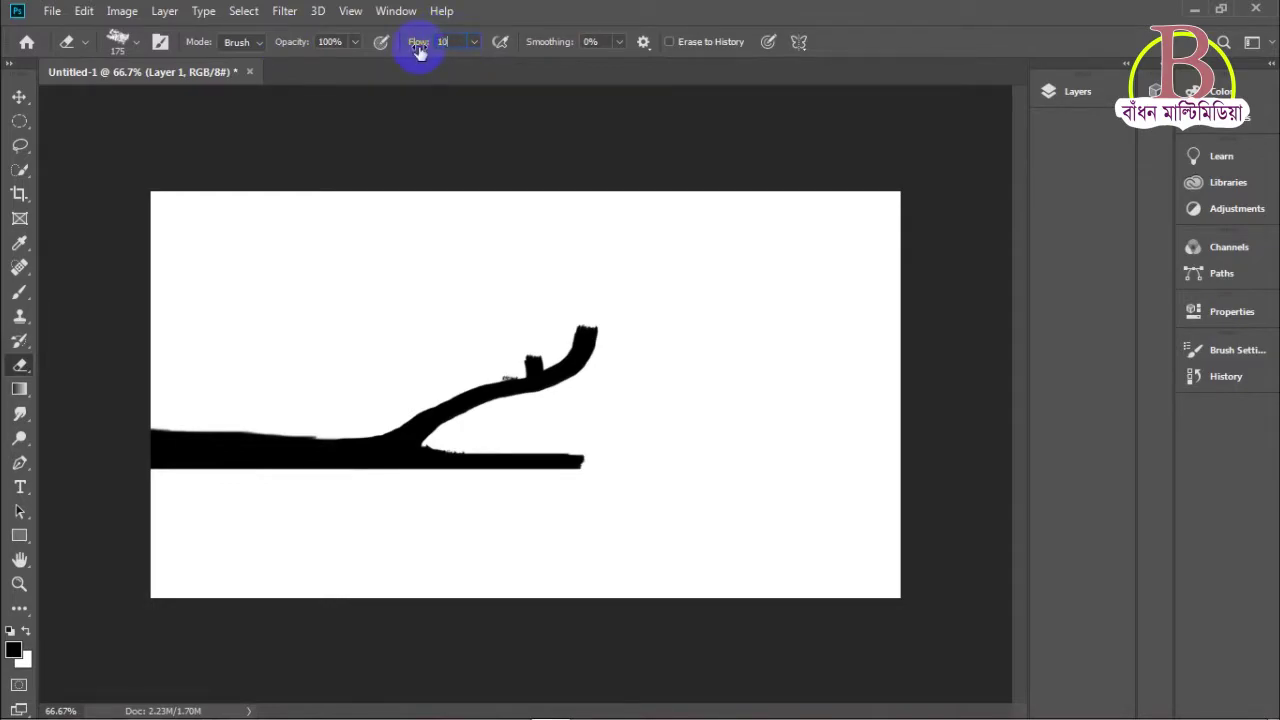
mouse_move(595, 455)
mouse_down()
mouse_move(486, 462)
mouse_move(571, 491)
mouse_move(491, 451)
mouse_move(462, 457)
mouse_up()
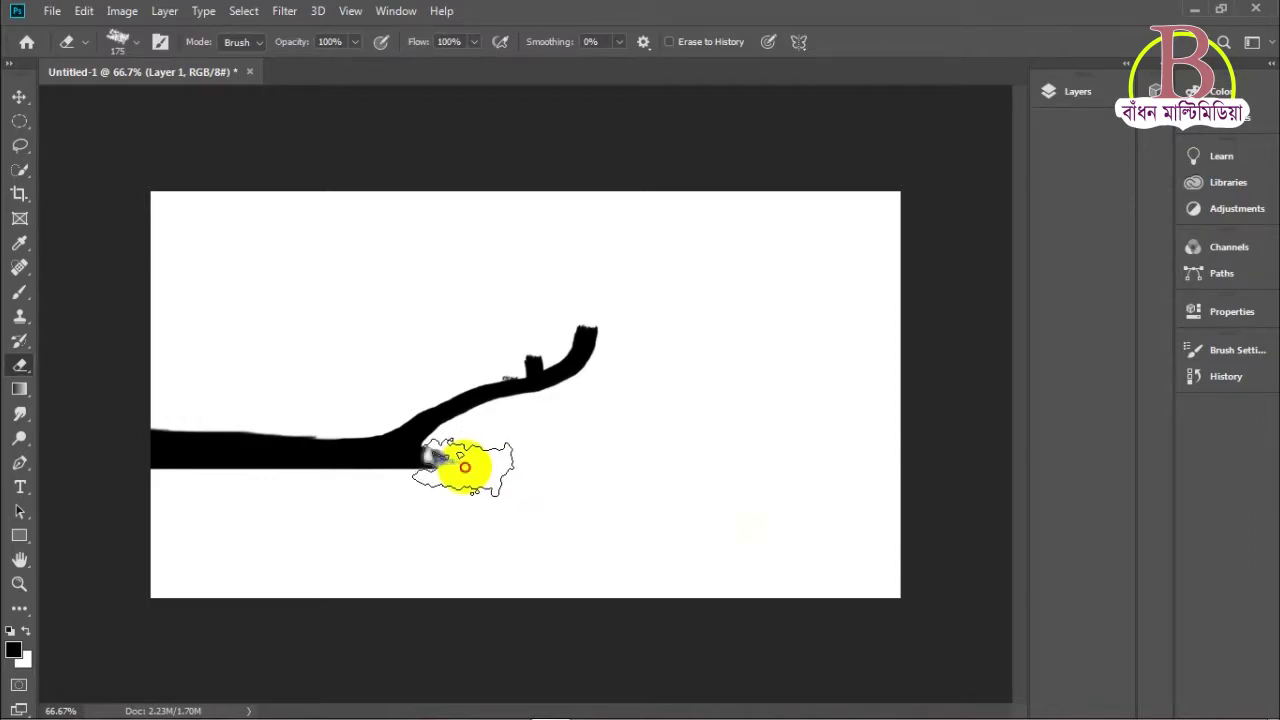
click(19, 292)
mouse_move(385, 460)
mouse_down()
mouse_move(371, 451)
mouse_move(451, 463)
mouse_move(395, 470)
mouse_move(465, 462)
mouse_up()
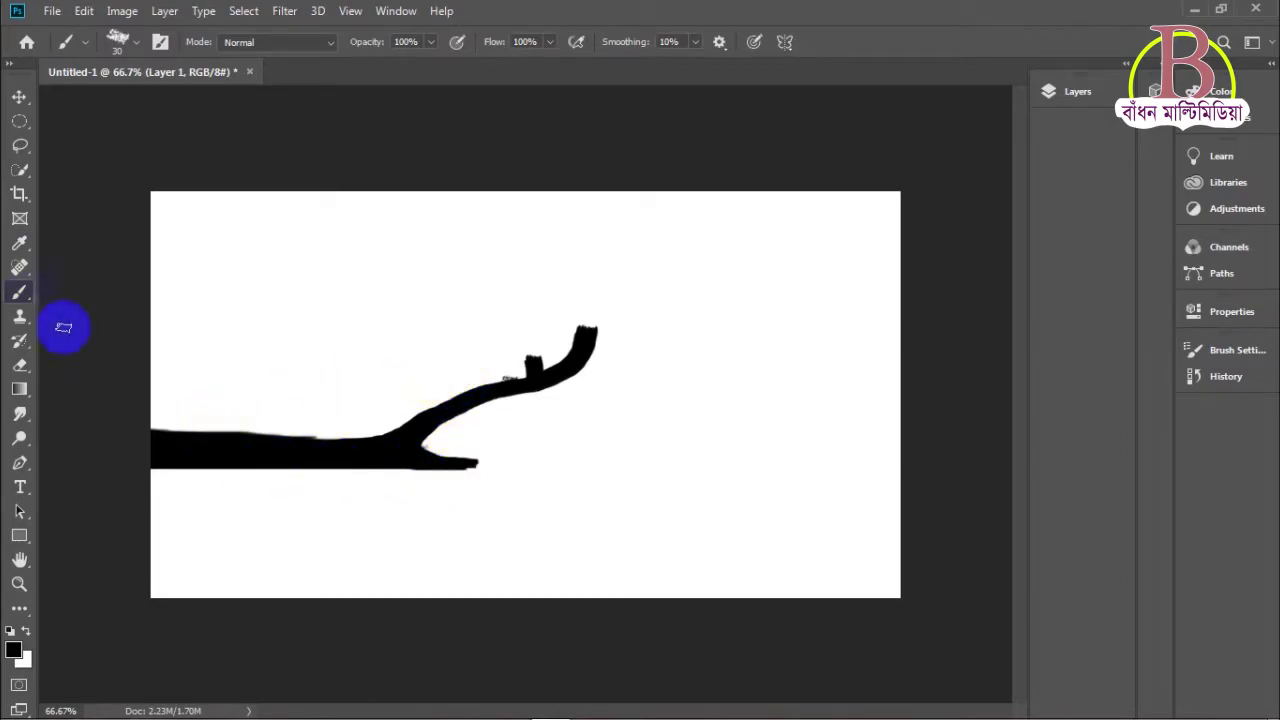
Step: Roughen the ground's upper edge using the Mixer Brush at 70 px
right_click(19, 291)
click(80, 346)
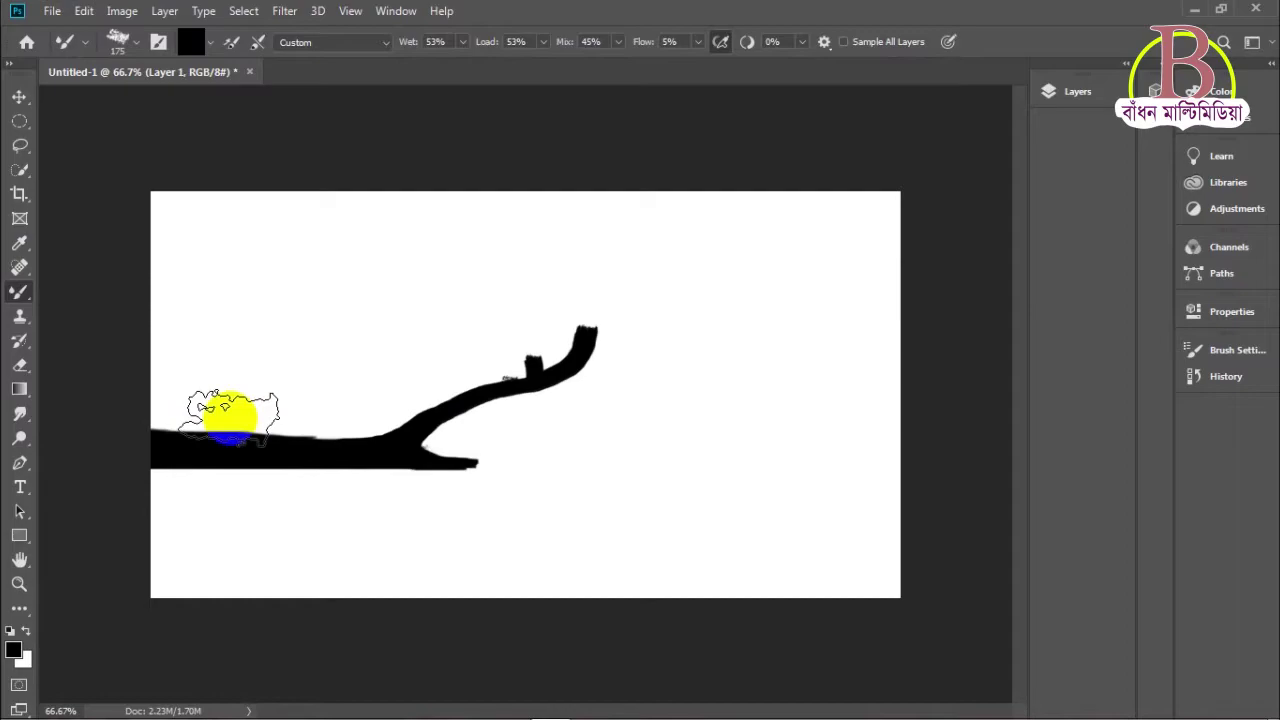
key(bracketleft)
key(bracketleft)
key(bracketleft)
key(bracketleft)
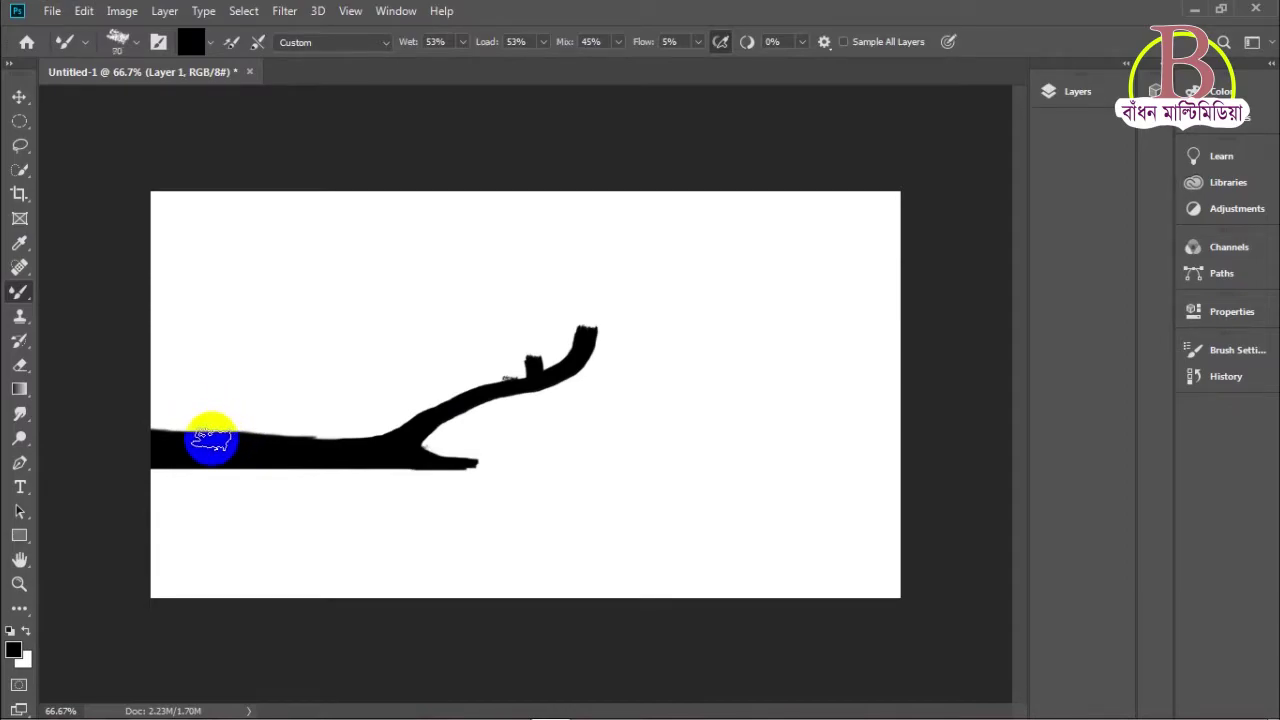
mouse_move(225, 438)
mouse_down()
mouse_move(363, 442)
mouse_move(157, 436)
mouse_move(264, 446)
mouse_move(725, 425)
mouse_up()
Step: Build up a sloping mound at the ground's left end with the Mixer Brush at 100 px
key(ctrl+plus)
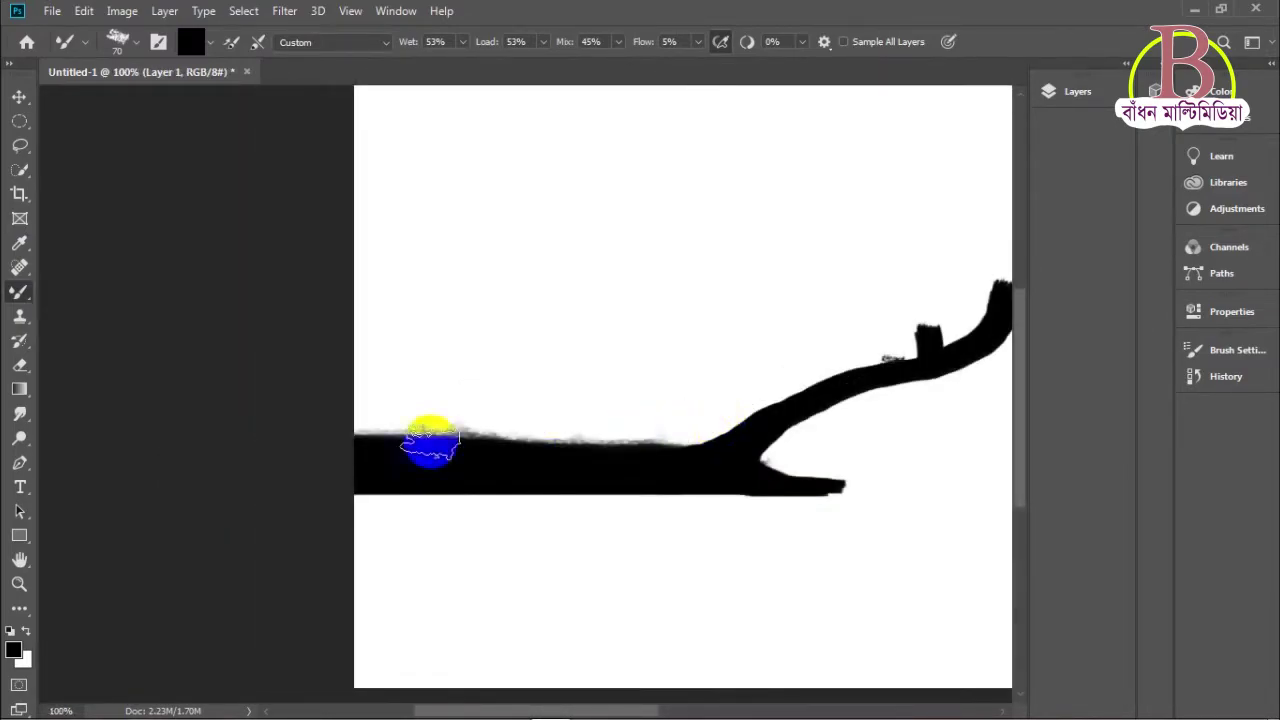
key(bracketright)
key(bracketright)
key(bracketright)
key(bracketright)
key(bracketright)
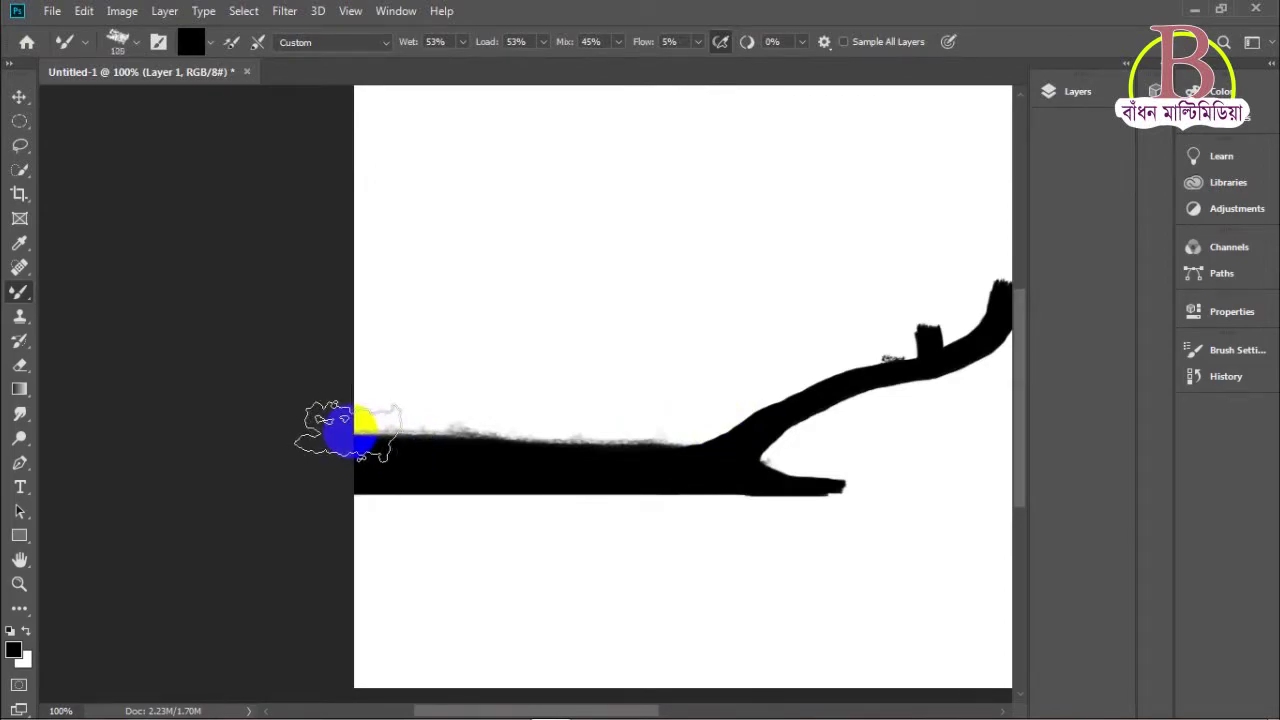
key(bracketleft)
key(bracketleft)
mouse_move(357, 434)
mouse_down()
mouse_move(437, 455)
mouse_move(386, 416)
mouse_move(386, 436)
mouse_move(356, 399)
mouse_move(414, 432)
mouse_move(461, 436)
mouse_move(382, 424)
mouse_move(391, 430)
mouse_move(360, 412)
mouse_move(388, 432)
mouse_move(476, 452)
mouse_up()
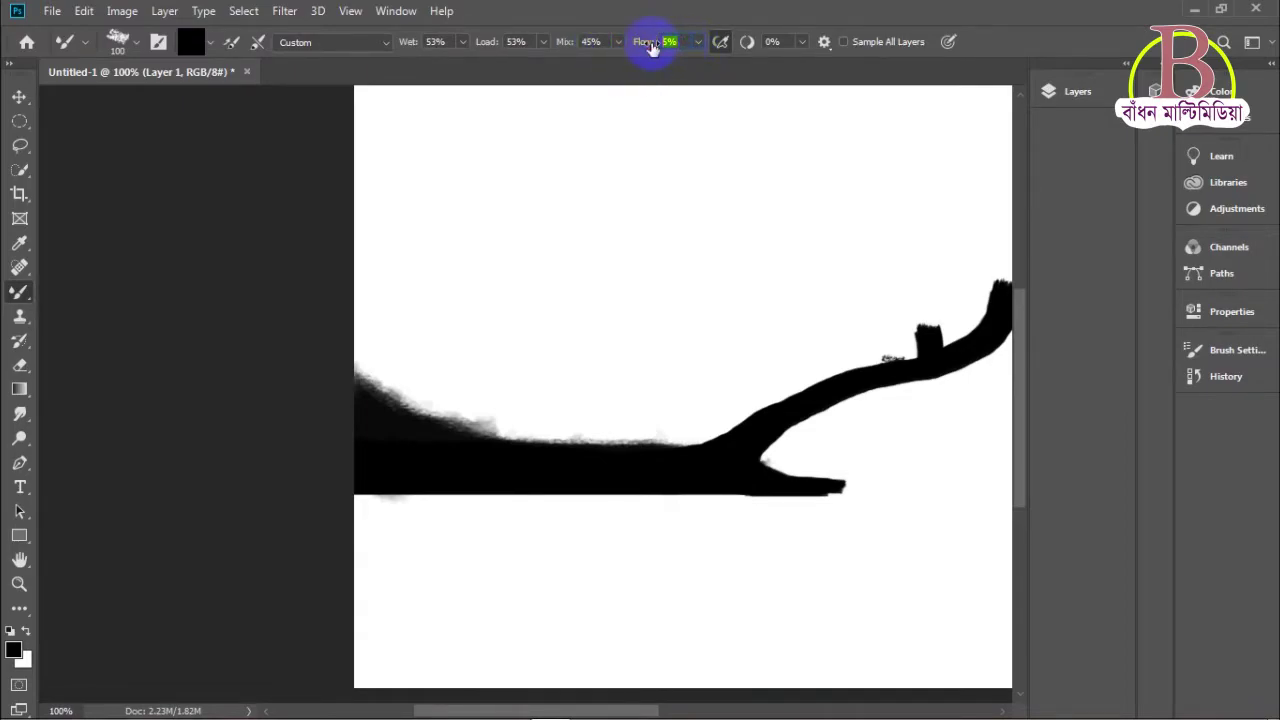
Step: Set the Mixer Brush flow to 20%, darken the mound, and texture the ground's edges out to a tapered tip and around the trunk's base
mouse_move(345, 402)
mouse_down()
mouse_move(343, 391)
mouse_move(451, 451)
mouse_move(670, 463)
mouse_move(594, 463)
mouse_move(643, 466)
mouse_move(633, 463)
mouse_move(654, 449)
mouse_move(634, 443)
mouse_move(559, 448)
mouse_move(403, 417)
mouse_move(358, 362)
mouse_up()
mouse_move(423, 444)
mouse_down()
mouse_move(713, 456)
mouse_move(710, 431)
mouse_move(792, 444)
mouse_move(746, 474)
mouse_move(870, 488)
mouse_move(779, 483)
mouse_move(840, 489)
mouse_move(612, 510)
mouse_move(334, 500)
mouse_move(866, 497)
mouse_up()
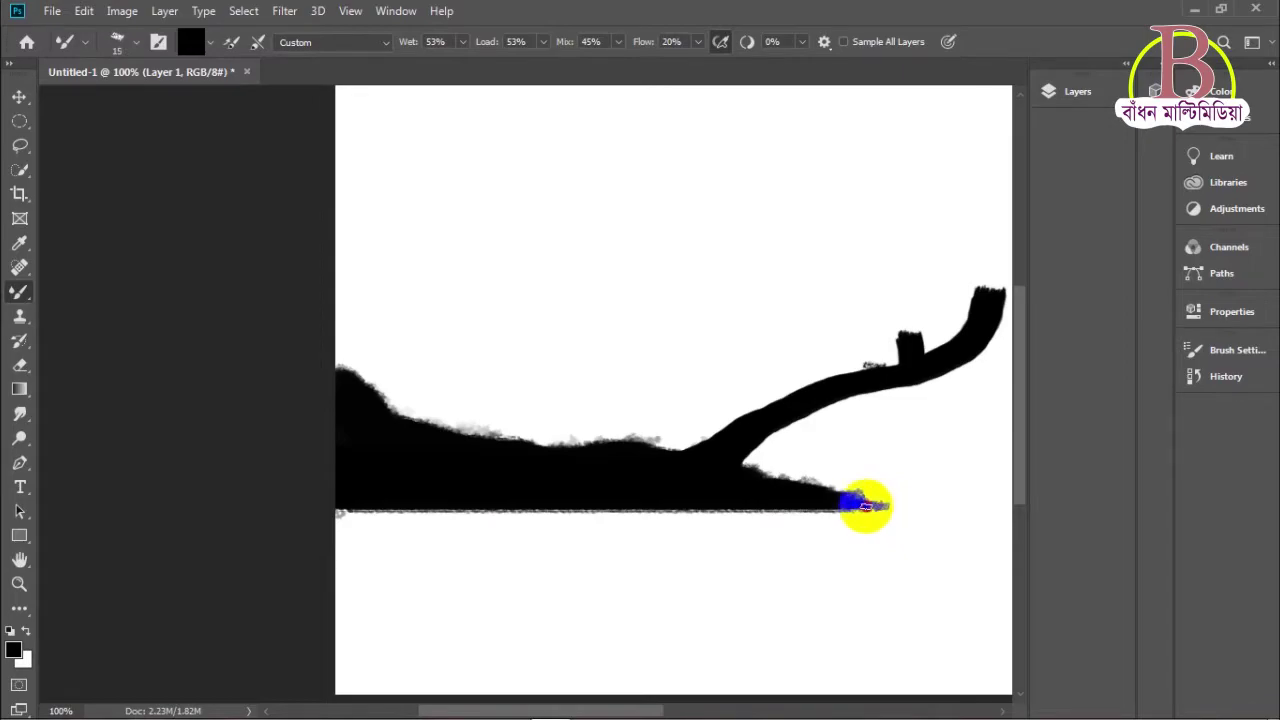
drag(886, 506, 905, 506)
mouse_move(740, 483)
mouse_down()
mouse_move(714, 569)
mouse_move(633, 540)
mouse_up()
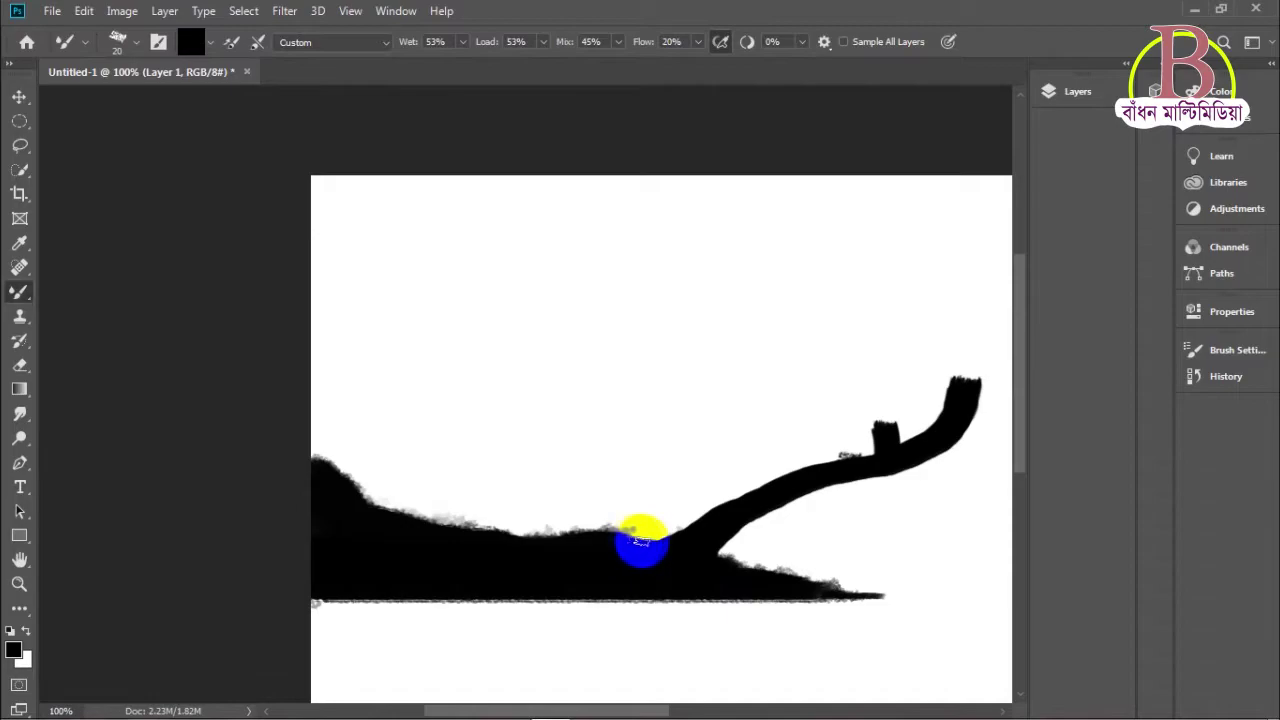
mouse_move(645, 535)
mouse_down()
mouse_move(643, 523)
mouse_move(644, 541)
mouse_move(714, 514)
mouse_move(591, 537)
mouse_move(589, 553)
mouse_move(623, 543)
mouse_move(666, 583)
mouse_move(712, 514)
mouse_move(597, 586)
mouse_move(757, 509)
mouse_move(792, 476)
mouse_move(783, 481)
mouse_up()
scroll(706, 514, right, 2)
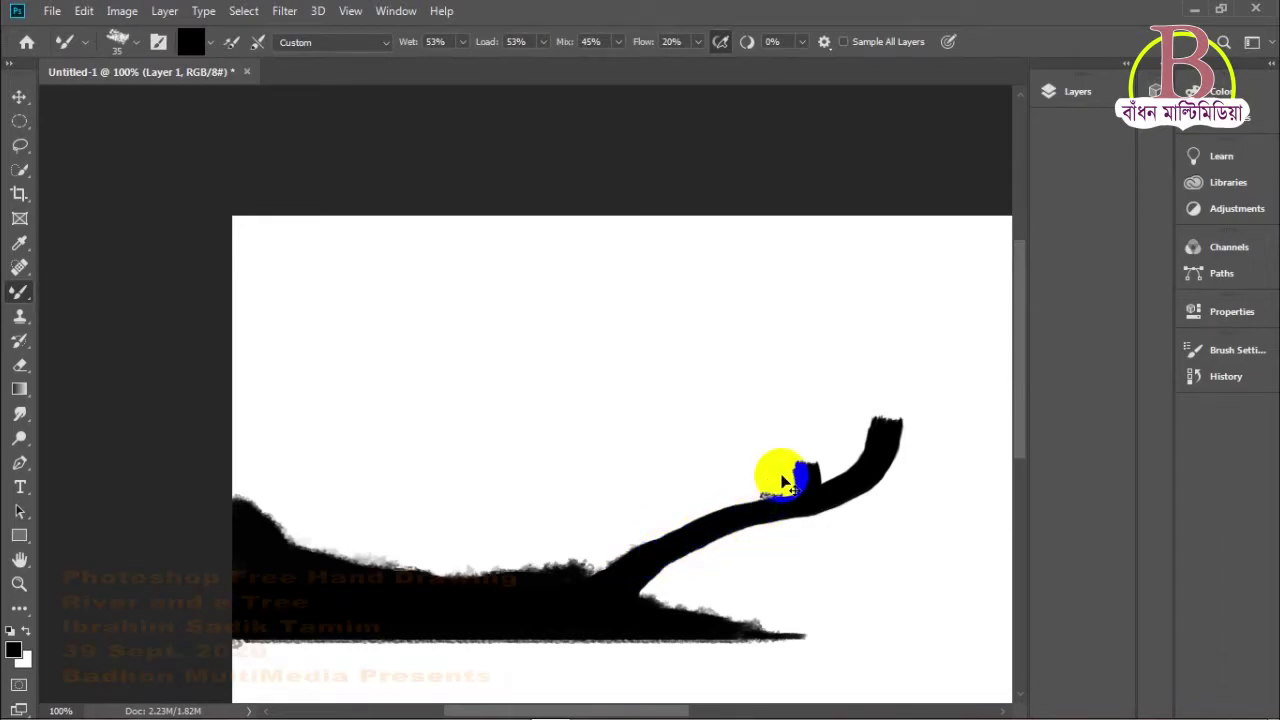
Step: Paint a rough rounded mass of foliage around the top of the trunk with the Mixer Brush at 300 px
key(ctrl+minus)
click(1050, 95)
click(1050, 95)
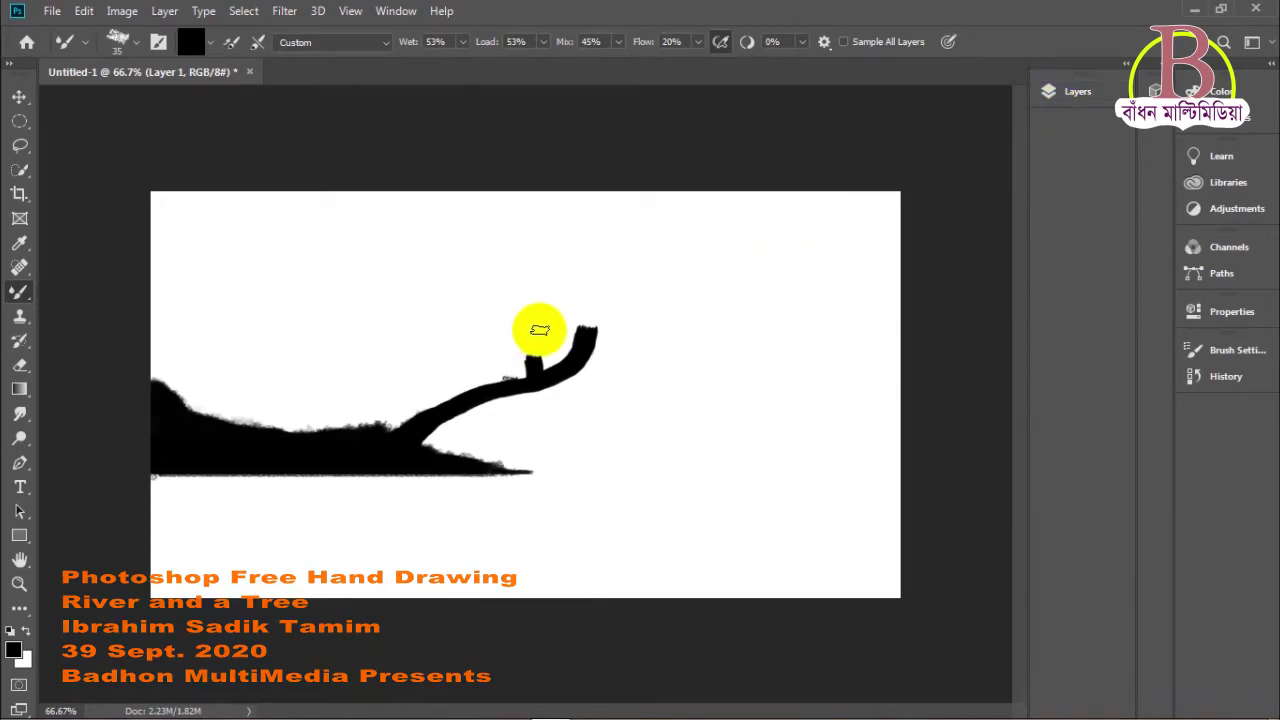
key(bracketright)
key(bracketright)
key(bracketright)
key(bracketright)
key(bracketright)
key(bracketright)
key(bracketright)
key(bracketright)
key(bracketright)
key(bracketright)
key(bracketright)
key(bracketright)
key(bracketright)
key(bracketright)
key(bracketright)
key(bracketright)
key(bracketright)
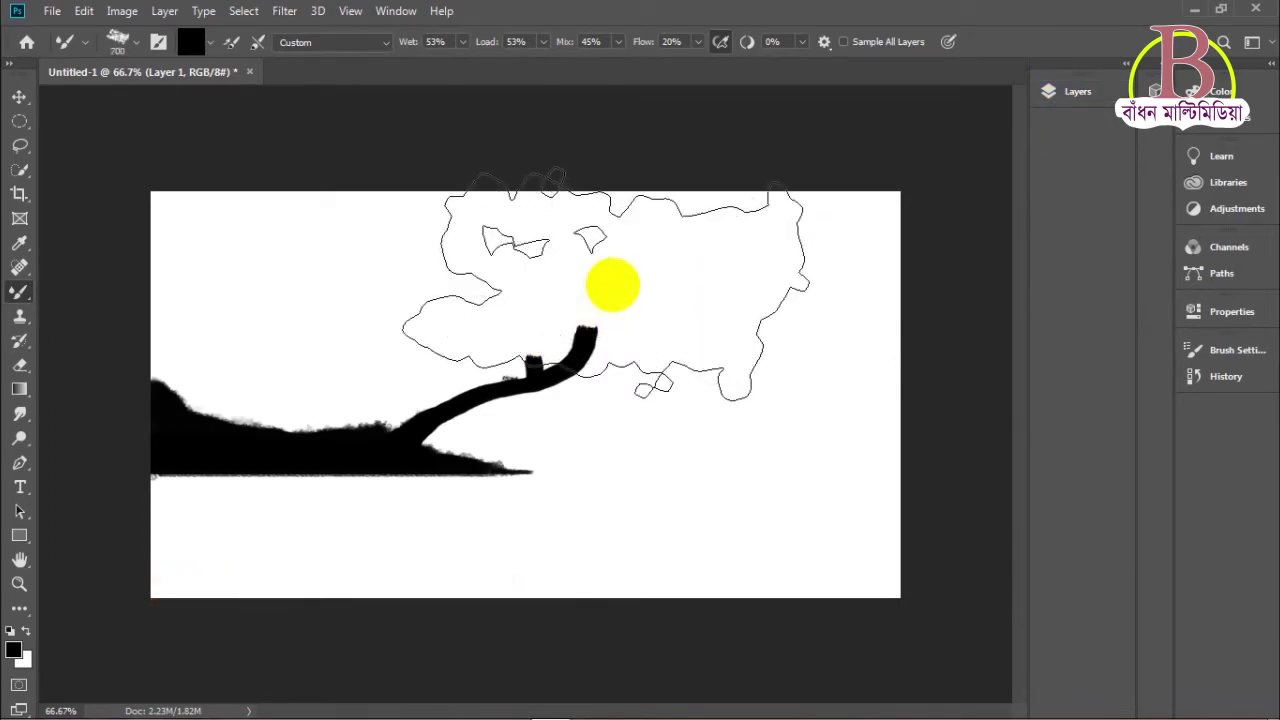
key(bracketleft)
key(bracketleft)
key(bracketleft)
key(bracketleft)
mouse_move(609, 286)
mouse_down()
mouse_move(601, 305)
mouse_move(515, 300)
mouse_up()
click(57, 551)
drag(457, 337, 490, 300)
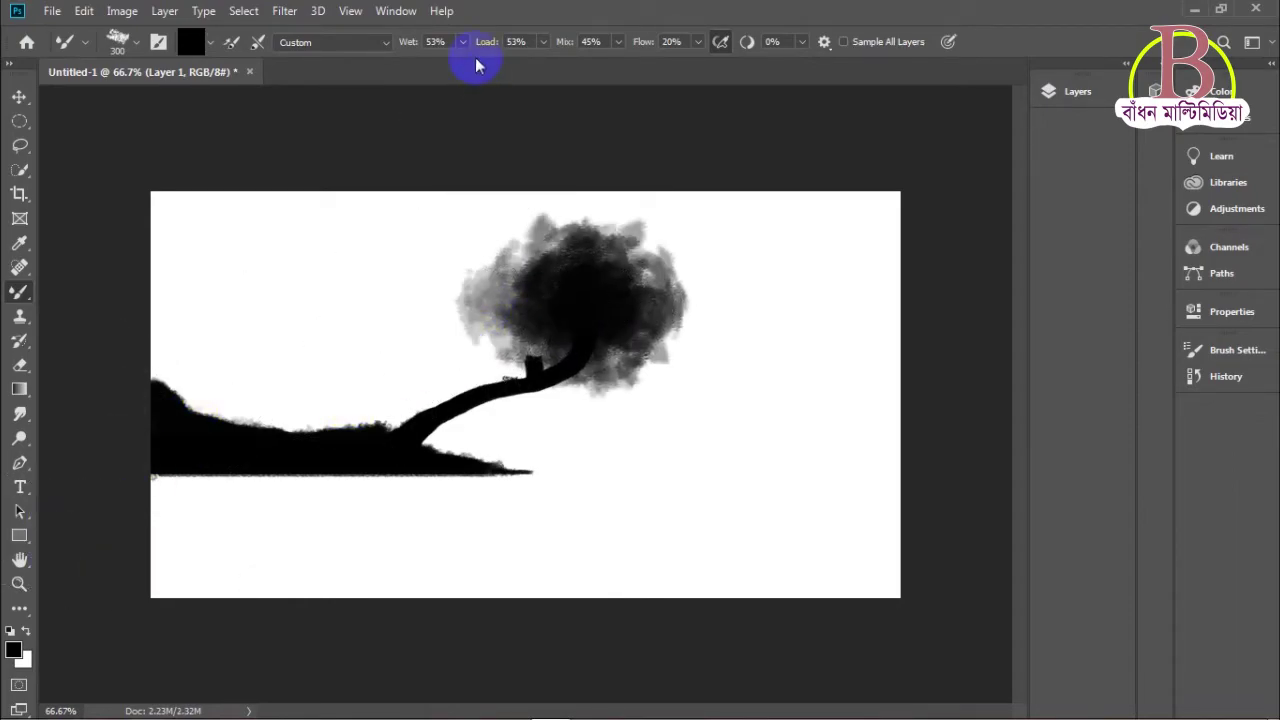
Step: Try the Kyle's Inkbox - Classic Cartoonist brush with a short test stroke above the ground
right_click(423, 357)
scroll(521, 497, down, 1)
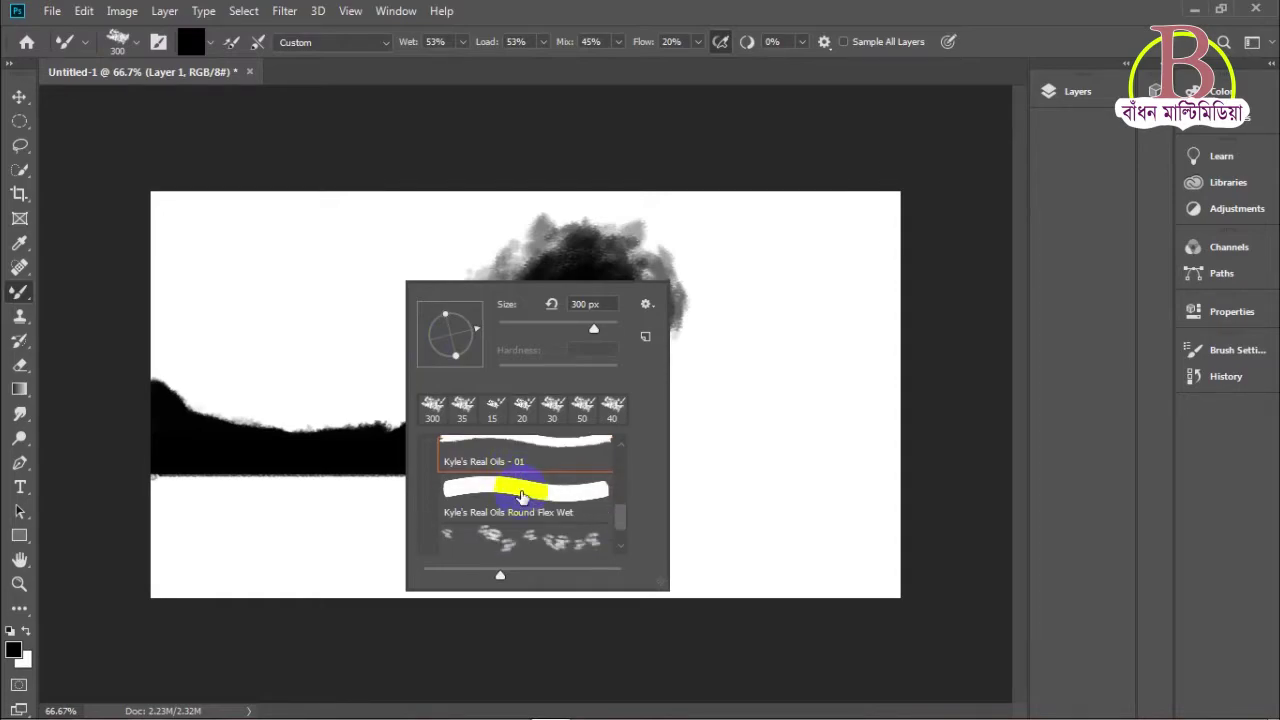
scroll(556, 493, down, 2)
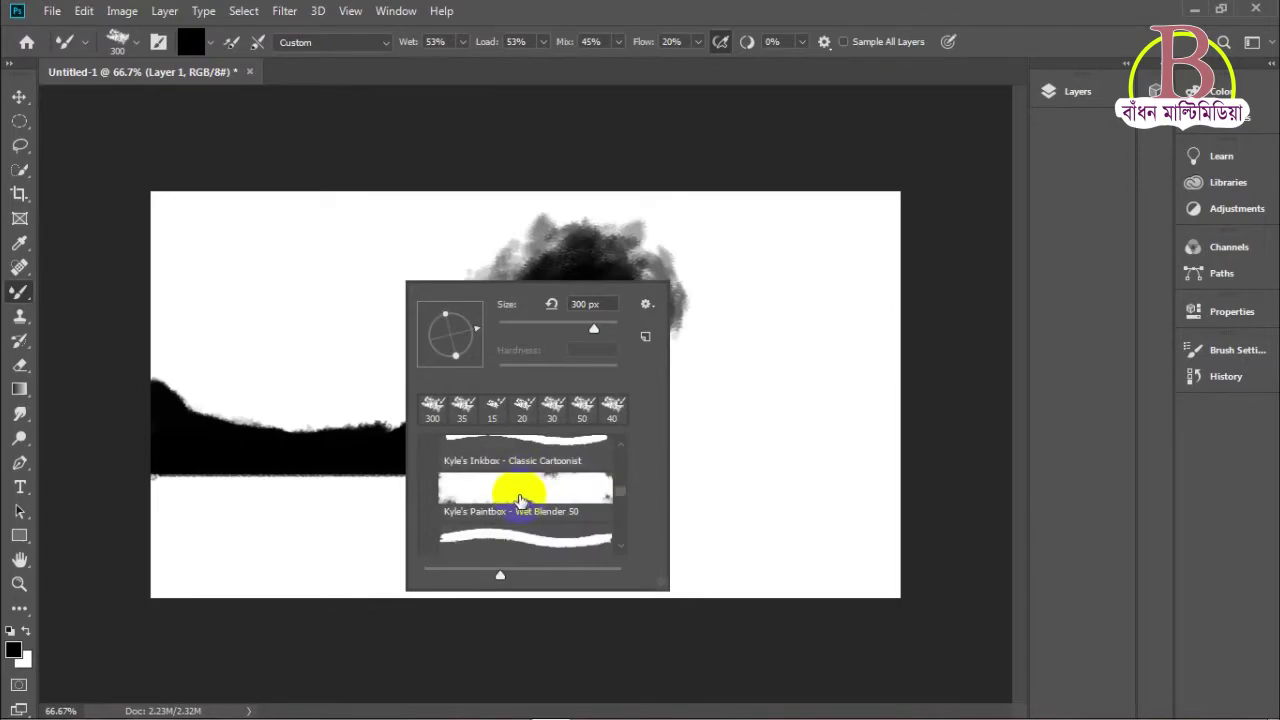
scroll(512, 478, down, 1)
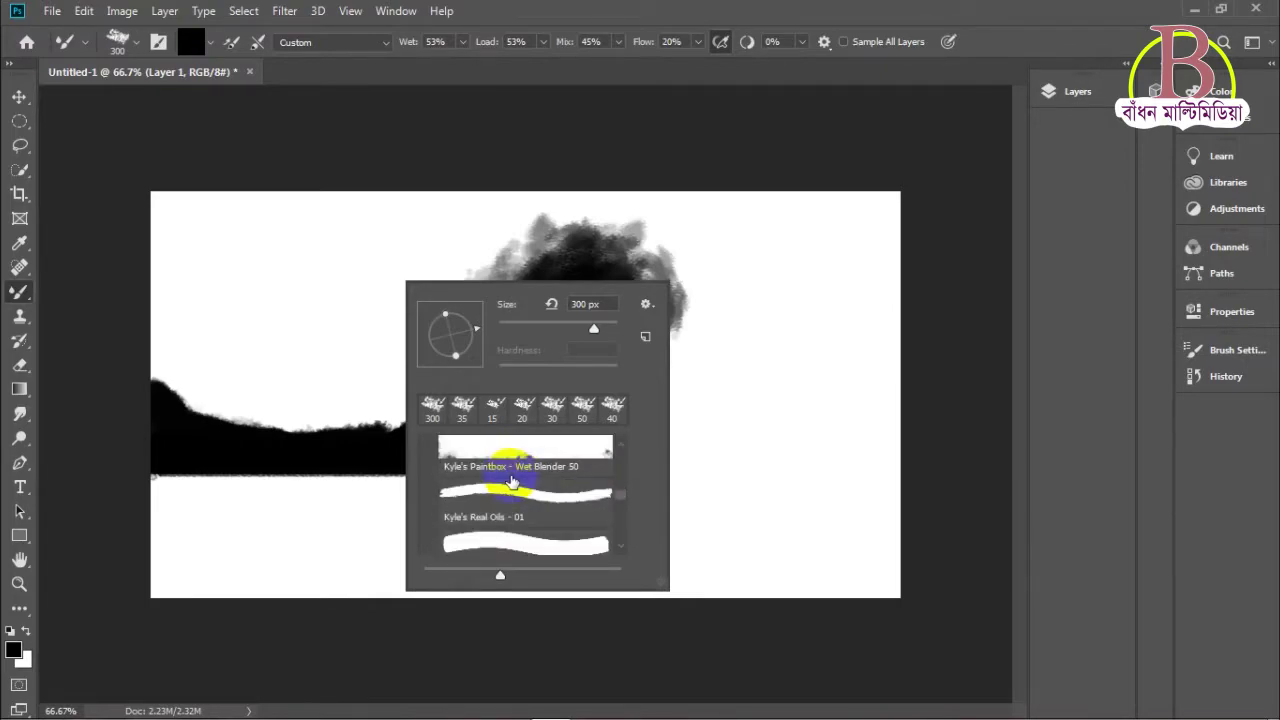
scroll(510, 497, down, 2)
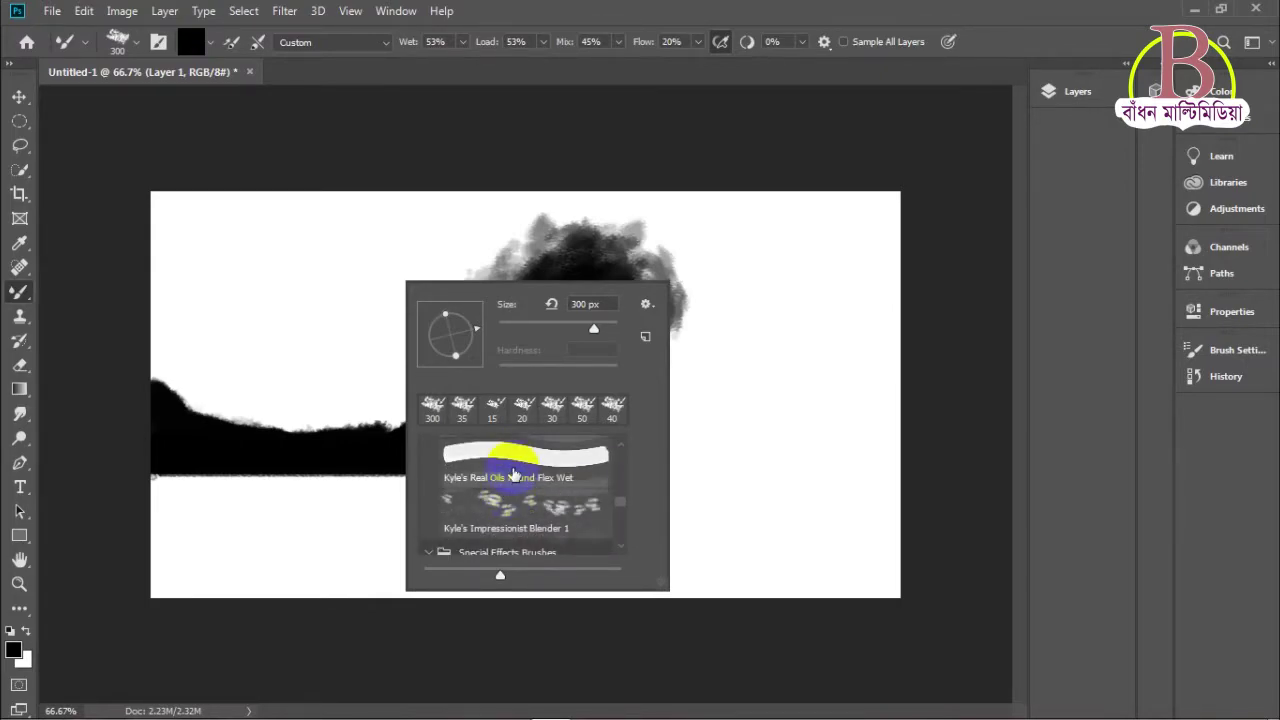
scroll(513, 473, up, 2)
scroll(513, 483, up, 2)
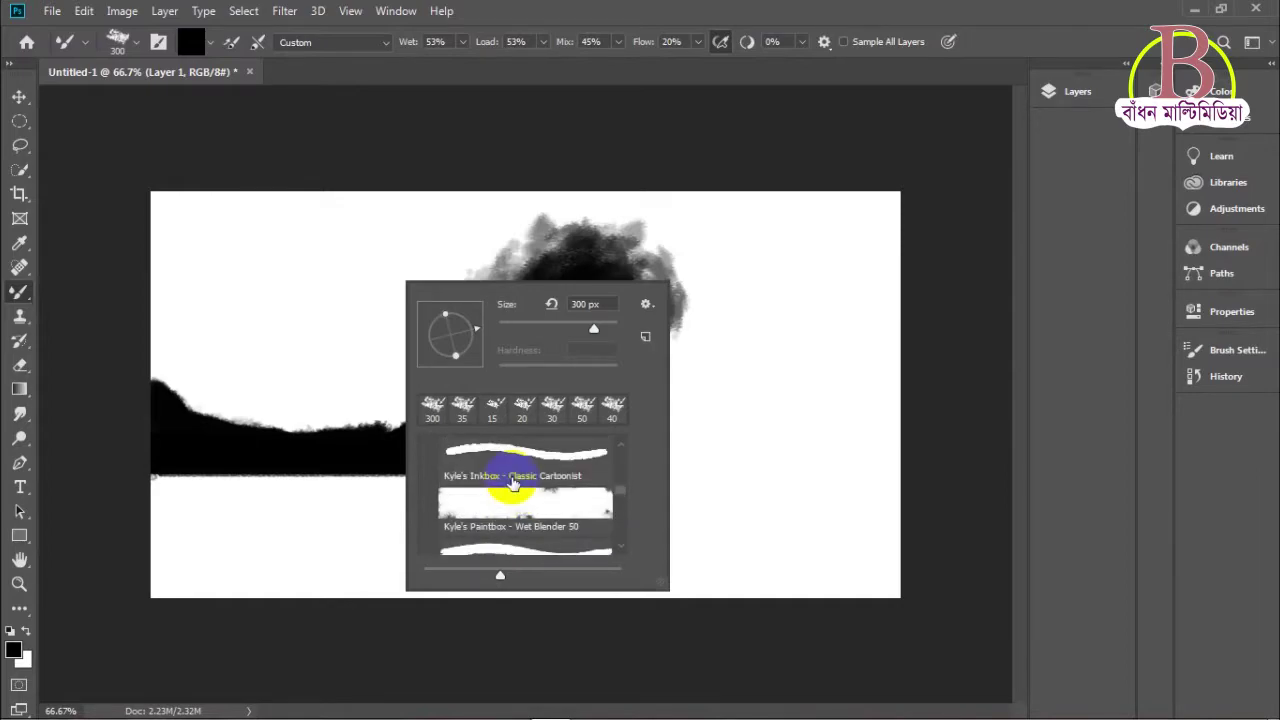
click(512, 483)
click(266, 449)
drag(250, 365, 294, 370)
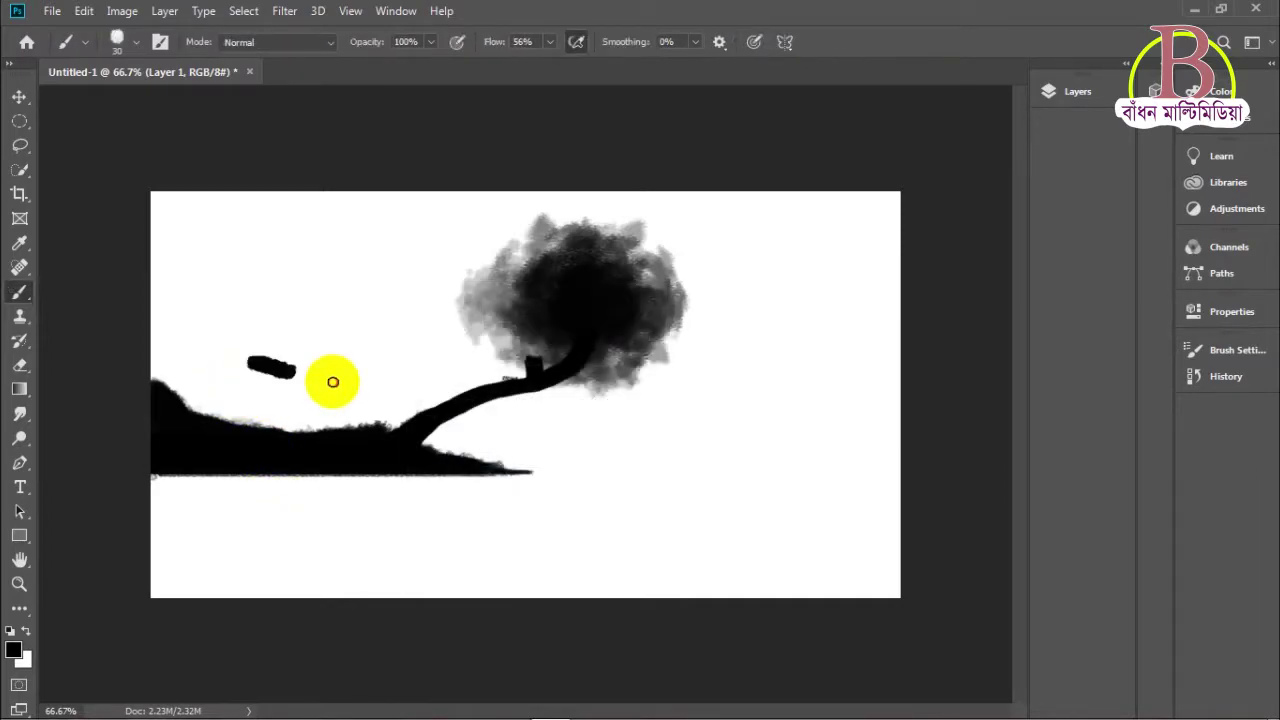
Step: Paint a wide, solid black canopy over the rough foliage with an enlarged Kyle's Real Oils - 01 brush, extending it to both sides
right_click(454, 387)
scroll(538, 546, down, 1)
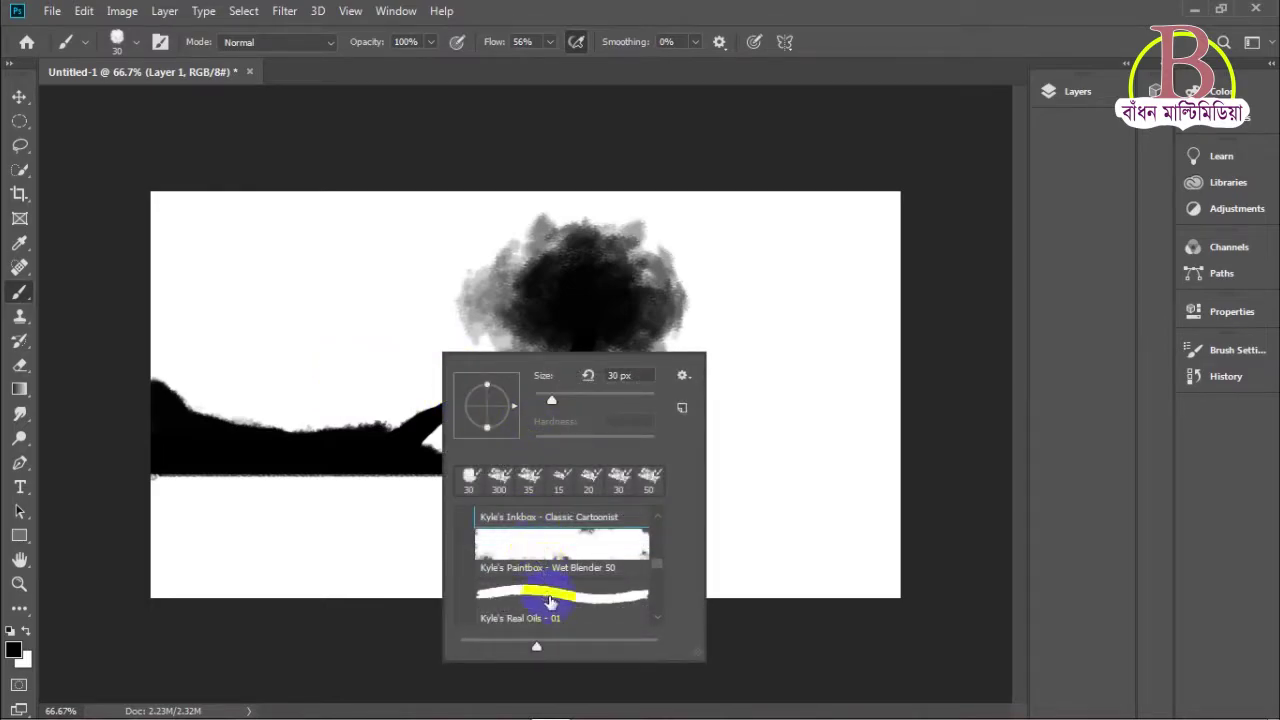
click(550, 601)
click(528, 245)
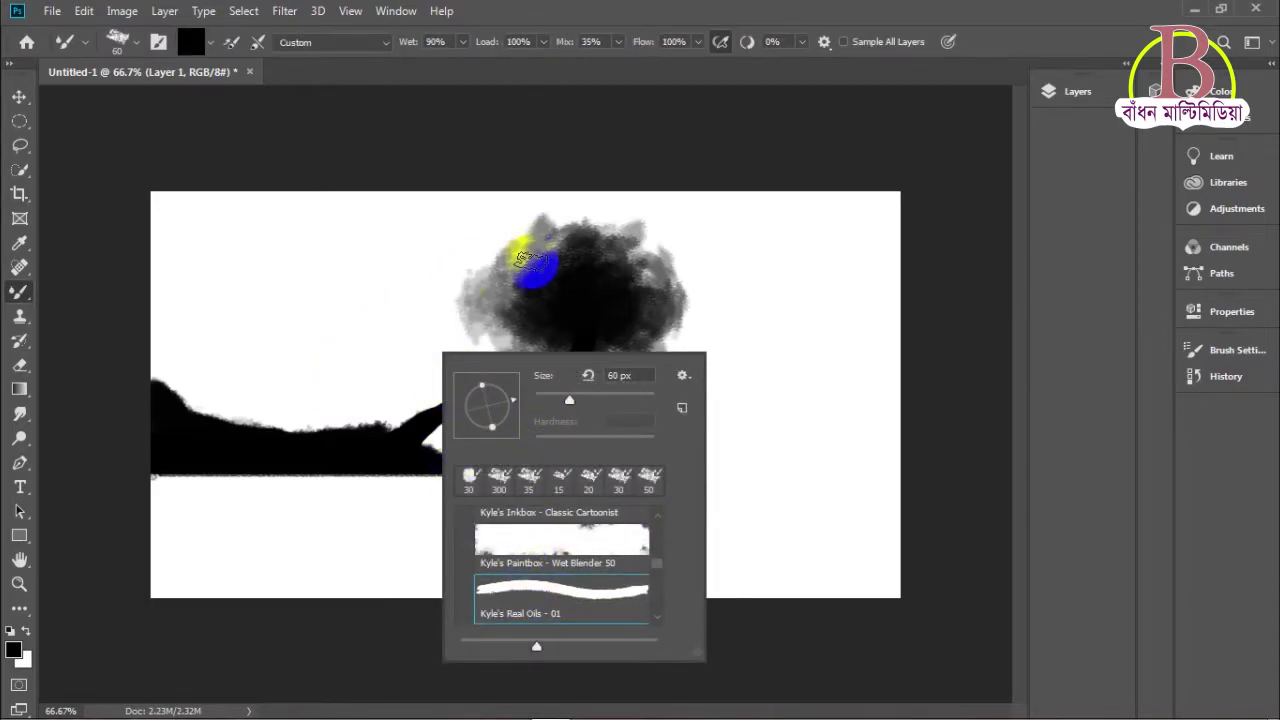
mouse_move(492, 272)
mouse_down()
mouse_move(536, 280)
mouse_move(540, 312)
mouse_move(549, 298)
mouse_move(510, 292)
mouse_move(549, 318)
mouse_move(605, 327)
mouse_move(595, 348)
mouse_move(642, 337)
mouse_move(625, 355)
mouse_move(619, 329)
mouse_move(640, 327)
mouse_move(707, 355)
mouse_move(597, 288)
mouse_move(534, 276)
mouse_move(552, 276)
mouse_move(608, 311)
mouse_move(502, 322)
mouse_move(551, 289)
mouse_up()
key(bracketright)
key(bracketright)
key(bracketright)
key(bracketright)
key(bracketright)
key(bracketright)
key(ctrl+z)
key(ctrl+z)
key(bracketleft)
mouse_move(602, 282)
mouse_down()
mouse_move(671, 313)
mouse_move(639, 326)
mouse_move(657, 310)
mouse_move(695, 325)
mouse_move(709, 355)
mouse_move(697, 356)
mouse_move(751, 360)
mouse_move(667, 361)
mouse_move(520, 300)
mouse_move(566, 270)
mouse_move(562, 259)
mouse_move(495, 260)
mouse_move(458, 286)
mouse_move(468, 318)
mouse_move(451, 328)
mouse_move(595, 342)
mouse_up()
key(bracketleft)
key(bracketleft)
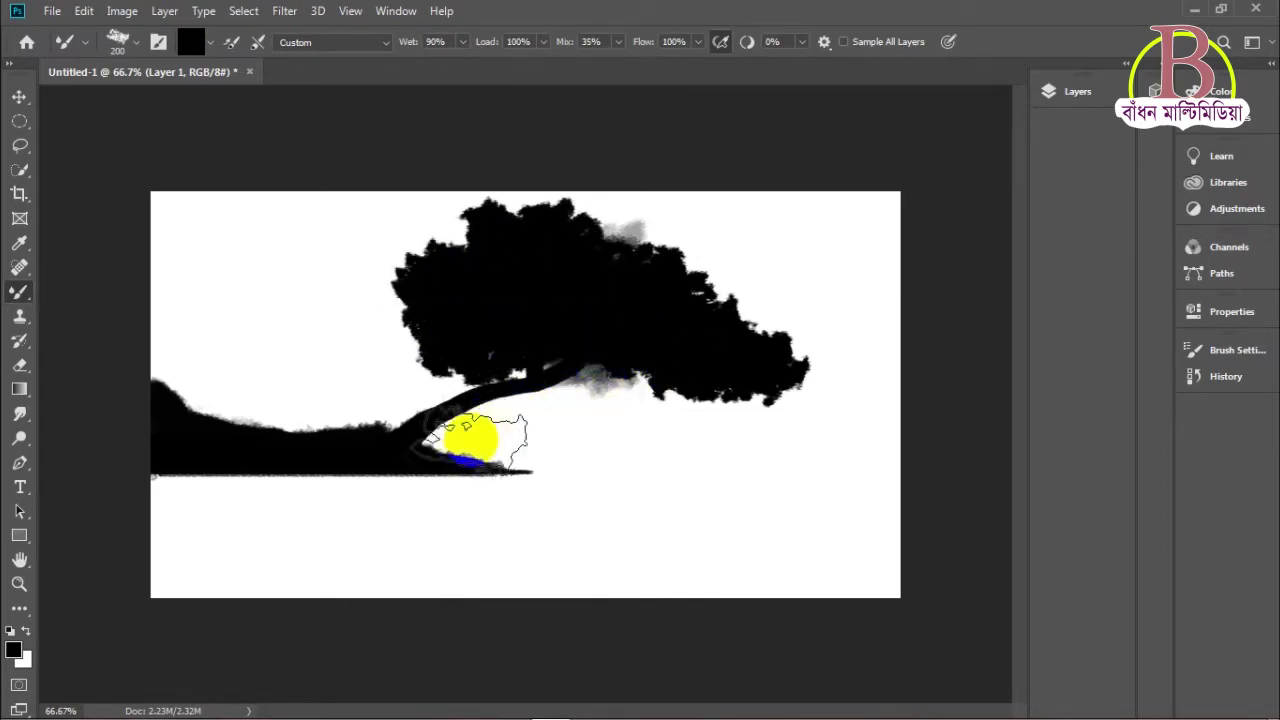
Step: Roughen both edges of the leaning trunk with black Mixer Brush strokes, reducing the brush size to about 35 px
key(ctrl+plus)
key(ctrl+plus)
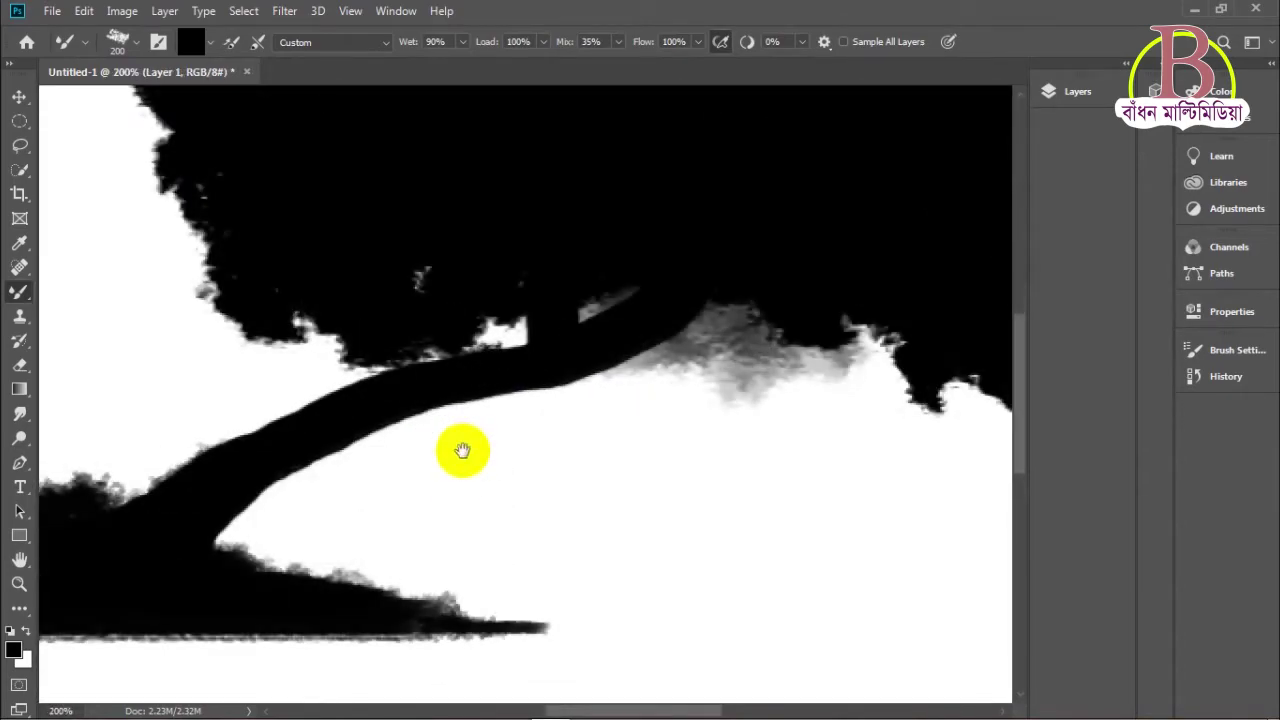
drag(460, 451, 550, 431)
key(bracketleft)
key(bracketleft)
key(bracketleft)
key(bracketleft)
key(bracketleft)
key(bracketleft)
key(bracketleft)
key(bracketleft)
key(bracketleft)
key(bracketleft)
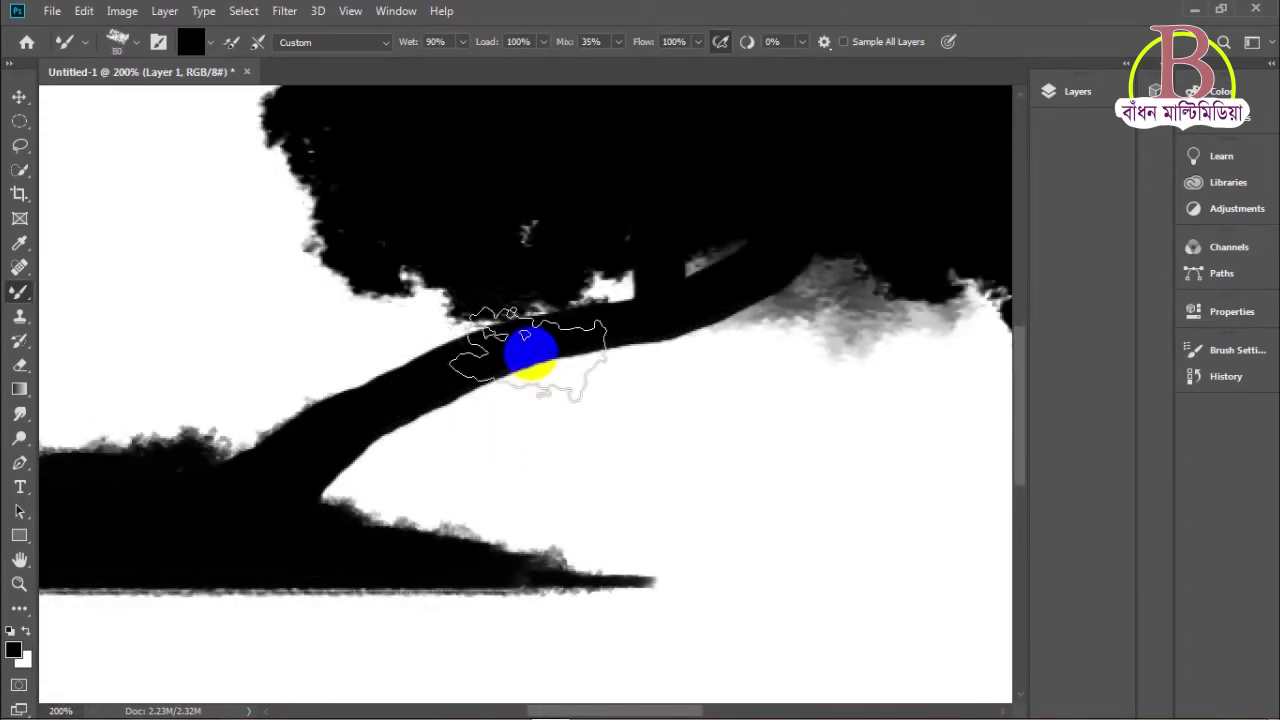
mouse_move(536, 355)
mouse_down()
mouse_move(642, 333)
mouse_move(466, 374)
mouse_move(378, 416)
mouse_move(484, 381)
mouse_move(341, 496)
mouse_move(378, 441)
mouse_move(340, 516)
mouse_move(386, 471)
mouse_move(366, 539)
mouse_move(422, 425)
mouse_move(608, 329)
mouse_move(593, 331)
mouse_move(628, 316)
mouse_move(655, 275)
mouse_move(653, 356)
mouse_move(459, 368)
mouse_move(304, 406)
mouse_move(429, 428)
mouse_move(606, 401)
mouse_move(607, 383)
mouse_move(498, 406)
mouse_move(333, 499)
mouse_move(642, 492)
mouse_move(752, 470)
mouse_up()
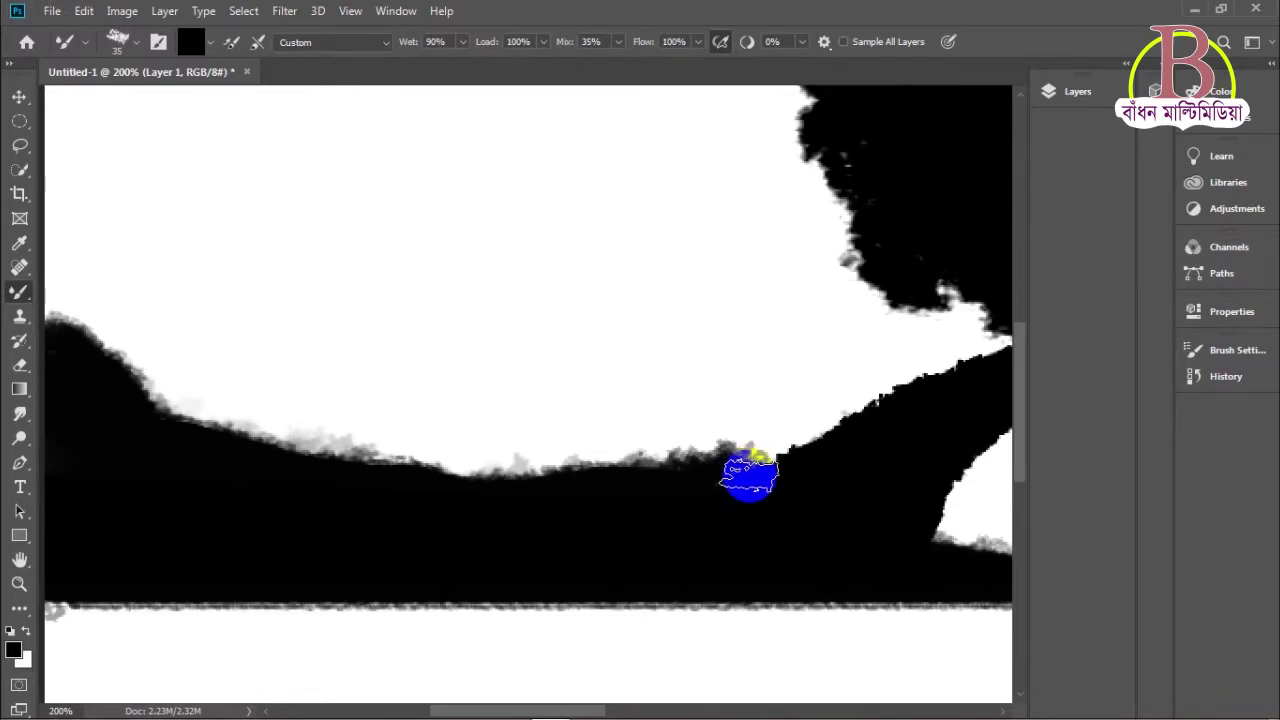
Step: Darken and roughen the bank's upper edge from the trunk's base to the mound, enlarging the Mixer Brush for the mound
mouse_move(749, 478)
mouse_down()
mouse_move(760, 478)
mouse_move(486, 494)
mouse_move(294, 483)
mouse_move(70, 355)
mouse_up()
key(bracketright)
key(bracketright)
key(bracketright)
mouse_move(239, 360)
mouse_down()
mouse_move(425, 417)
mouse_move(274, 414)
mouse_move(213, 371)
mouse_move(309, 414)
mouse_move(357, 409)
mouse_up()
Step: Extend the canopy's lower-left edge outward with black foliage strokes at 80 px
key(ctrl+minus)
key(ctrl+minus)
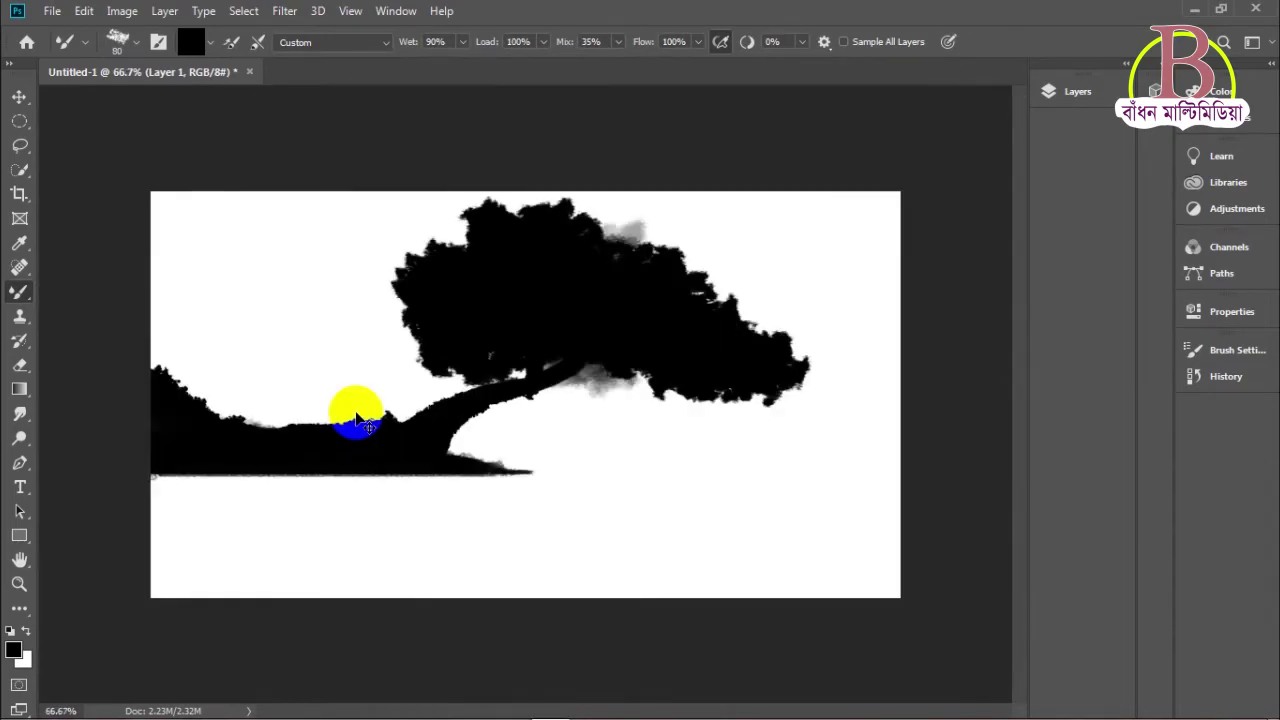
scroll(357, 417, up, 1)
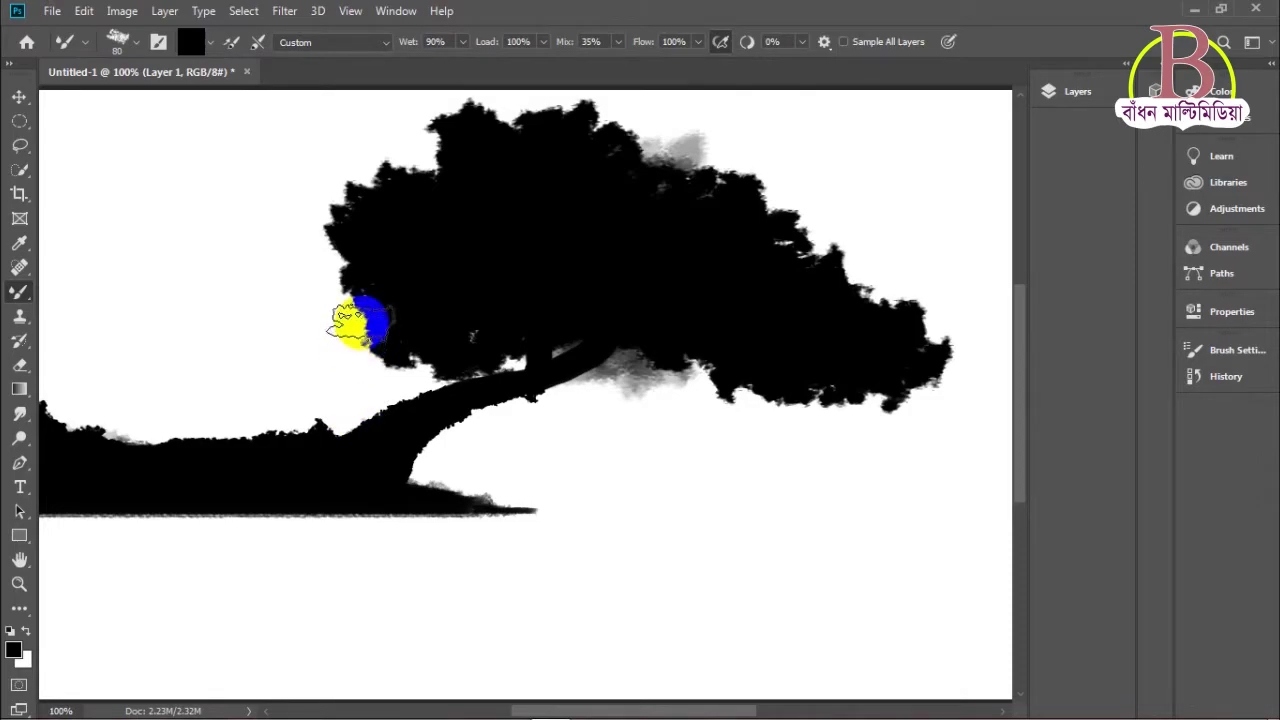
mouse_move(380, 322)
mouse_down()
mouse_move(361, 278)
mouse_move(342, 278)
mouse_move(349, 326)
mouse_move(515, 311)
mouse_move(355, 346)
mouse_move(430, 365)
mouse_up()
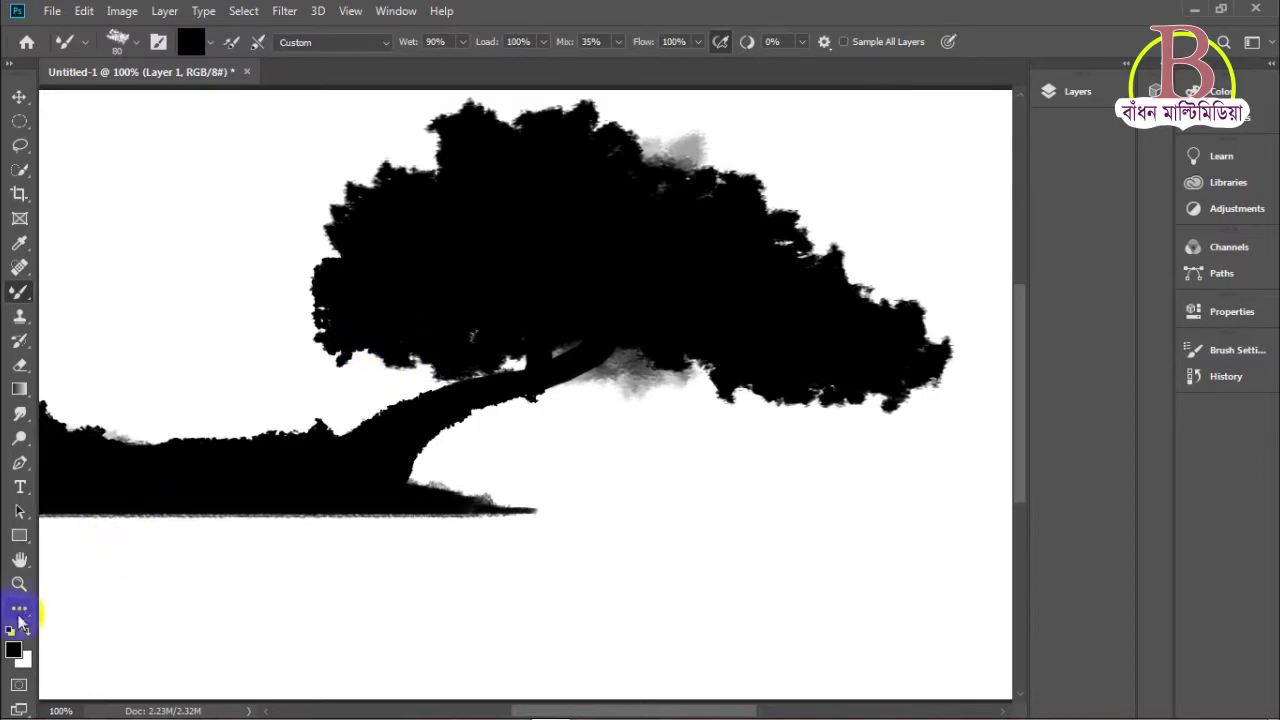
Step: Choose a dark gray foreground color and shade the upper and lower edges of the canopy's right half
click(18, 652)
drag(434, 306, 394, 311)
click(820, 135)
mouse_move(262, 466)
mouse_down()
mouse_move(350, 470)
mouse_move(422, 493)
mouse_move(410, 510)
mouse_move(419, 426)
mouse_move(694, 265)
mouse_move(658, 179)
mouse_move(706, 179)
mouse_move(749, 213)
mouse_move(708, 179)
mouse_move(728, 176)
mouse_move(914, 317)
mouse_move(934, 343)
mouse_move(919, 370)
mouse_move(891, 397)
mouse_move(755, 395)
mouse_move(686, 375)
mouse_move(616, 324)
mouse_move(486, 342)
mouse_move(744, 252)
mouse_move(747, 237)
mouse_move(768, 253)
mouse_move(702, 269)
mouse_move(744, 293)
mouse_move(739, 272)
mouse_move(808, 259)
mouse_move(900, 320)
mouse_up()
Step: Restore the default black foreground, try painting it over the canopy's gray lower edge, and undo those strokes
click(10, 632)
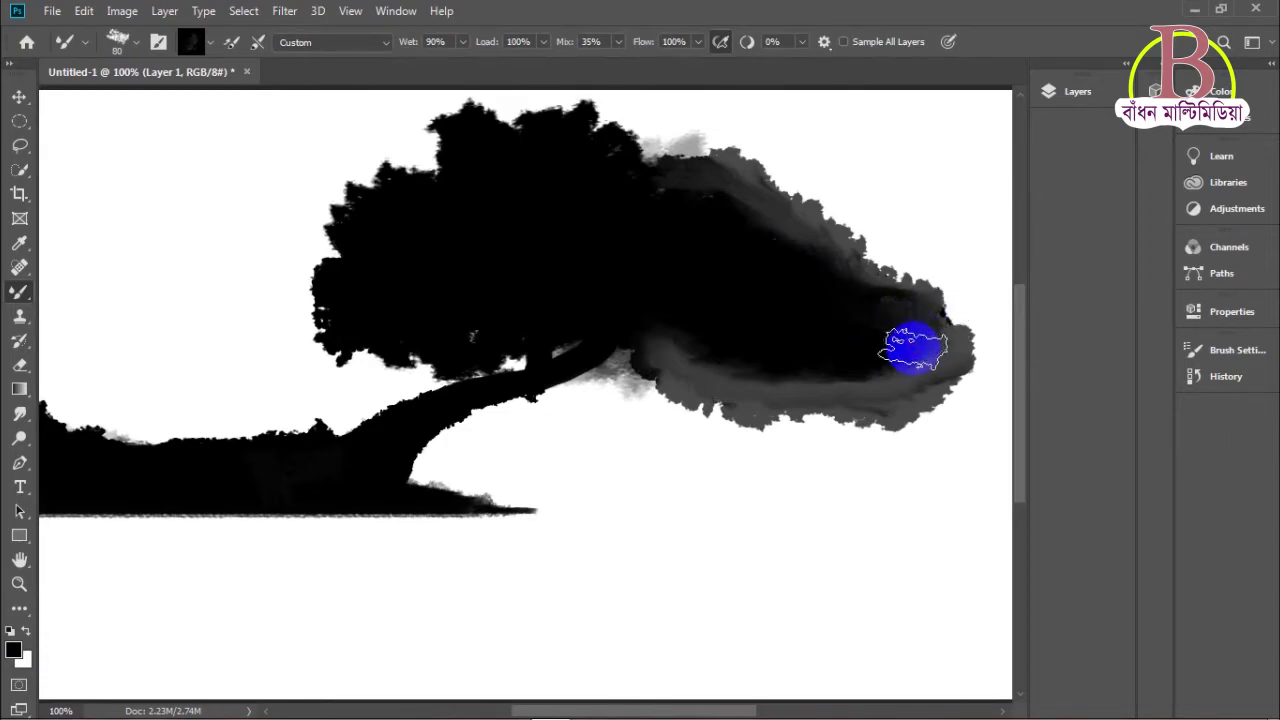
mouse_move(898, 376)
mouse_down()
mouse_move(843, 390)
mouse_move(801, 369)
mouse_move(771, 385)
mouse_move(713, 367)
mouse_move(689, 379)
mouse_move(654, 308)
mouse_up()
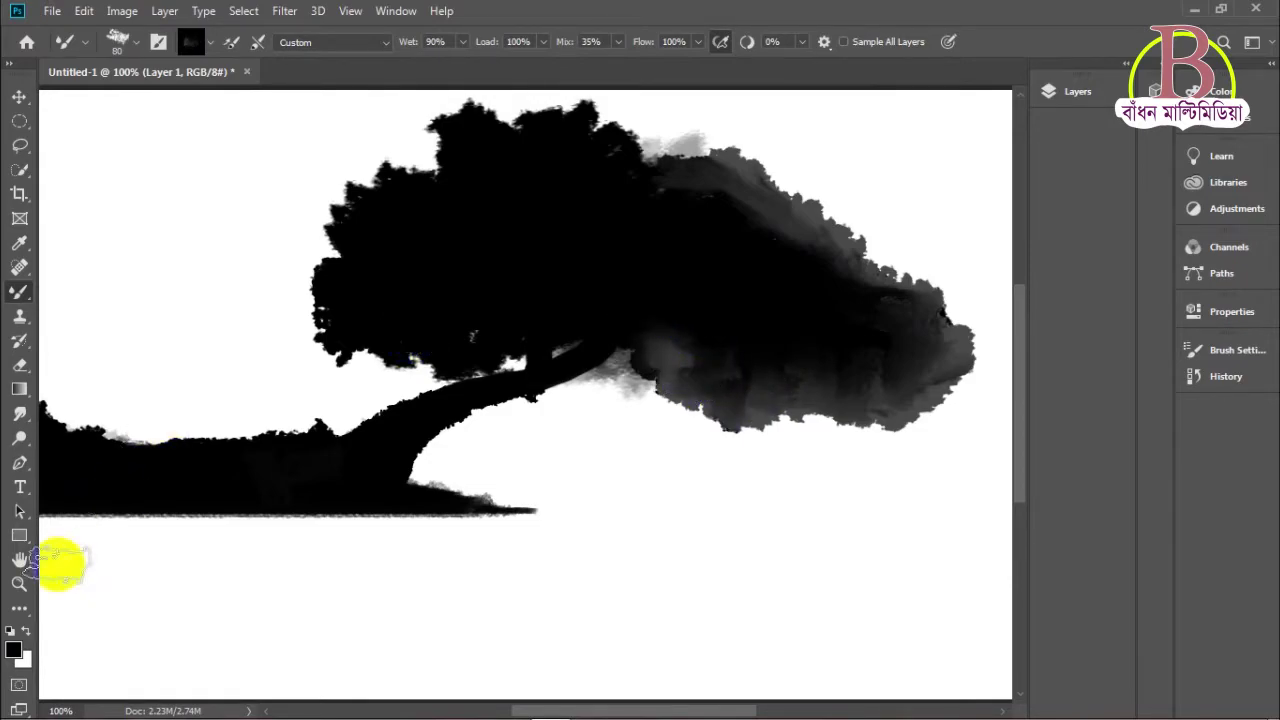
click(57, 514)
mouse_move(57, 514)
mouse_down()
mouse_move(473, 499)
mouse_move(660, 370)
mouse_move(702, 317)
mouse_move(702, 329)
mouse_move(725, 323)
mouse_move(684, 330)
mouse_move(682, 355)
mouse_move(789, 393)
mouse_move(800, 376)
mouse_move(829, 393)
mouse_move(910, 376)
mouse_move(938, 384)
mouse_move(959, 368)
mouse_move(785, 358)
mouse_up()
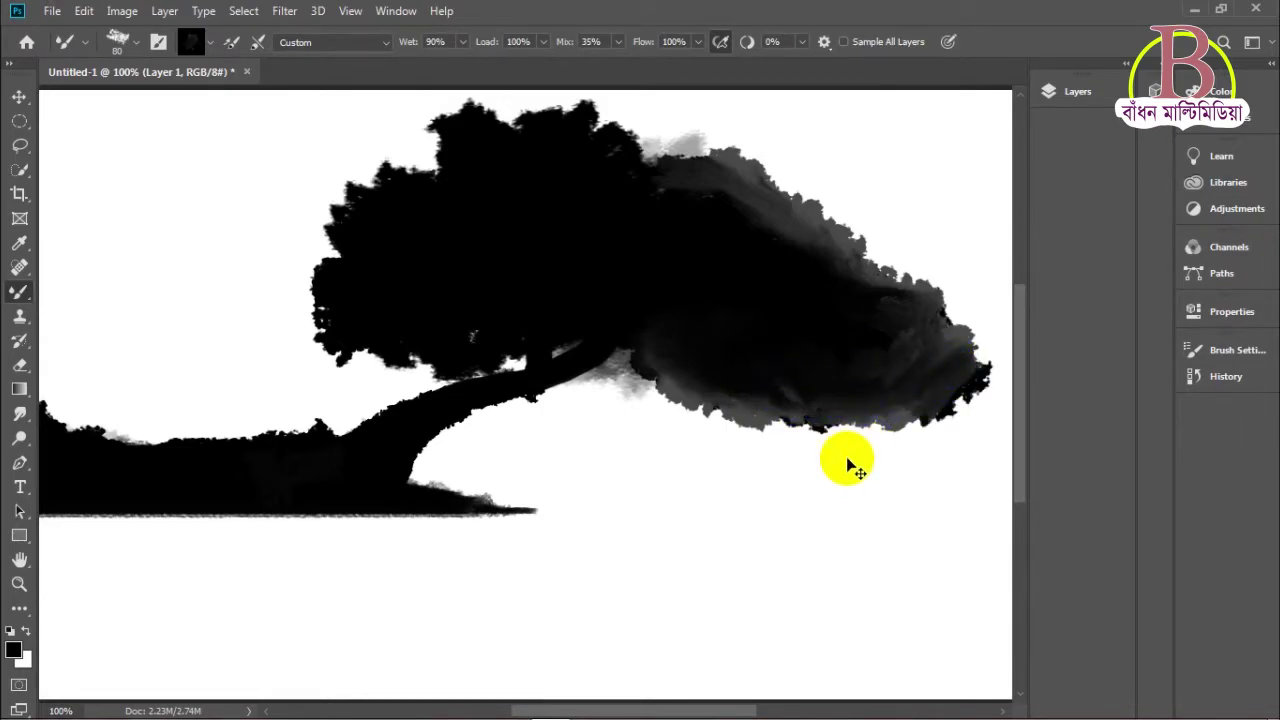
mouse_move(848, 465)
mouse_down()
mouse_move(1025, 392)
mouse_move(957, 398)
mouse_up()
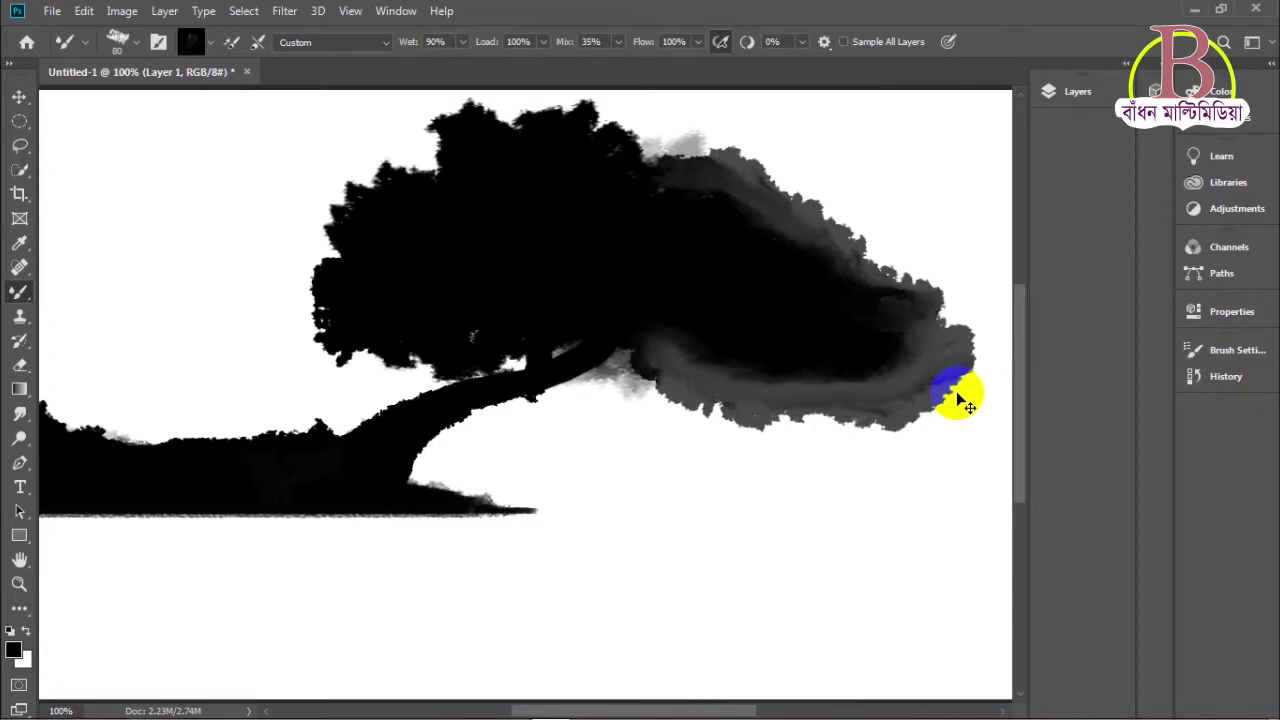
drag(957, 398, 957, 398)
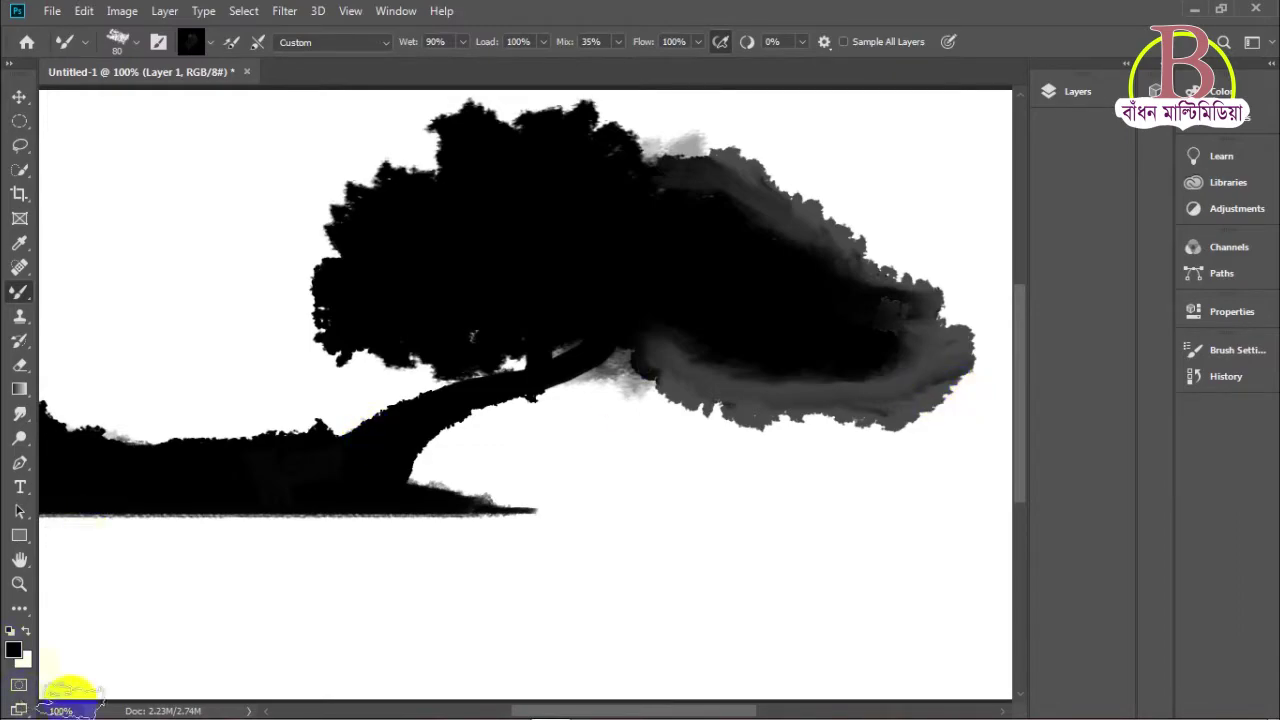
Step: Reload the brush with black 000000, then erase the gray right part of the canopy and its branch with a 175 px Eraser
click(13, 652)
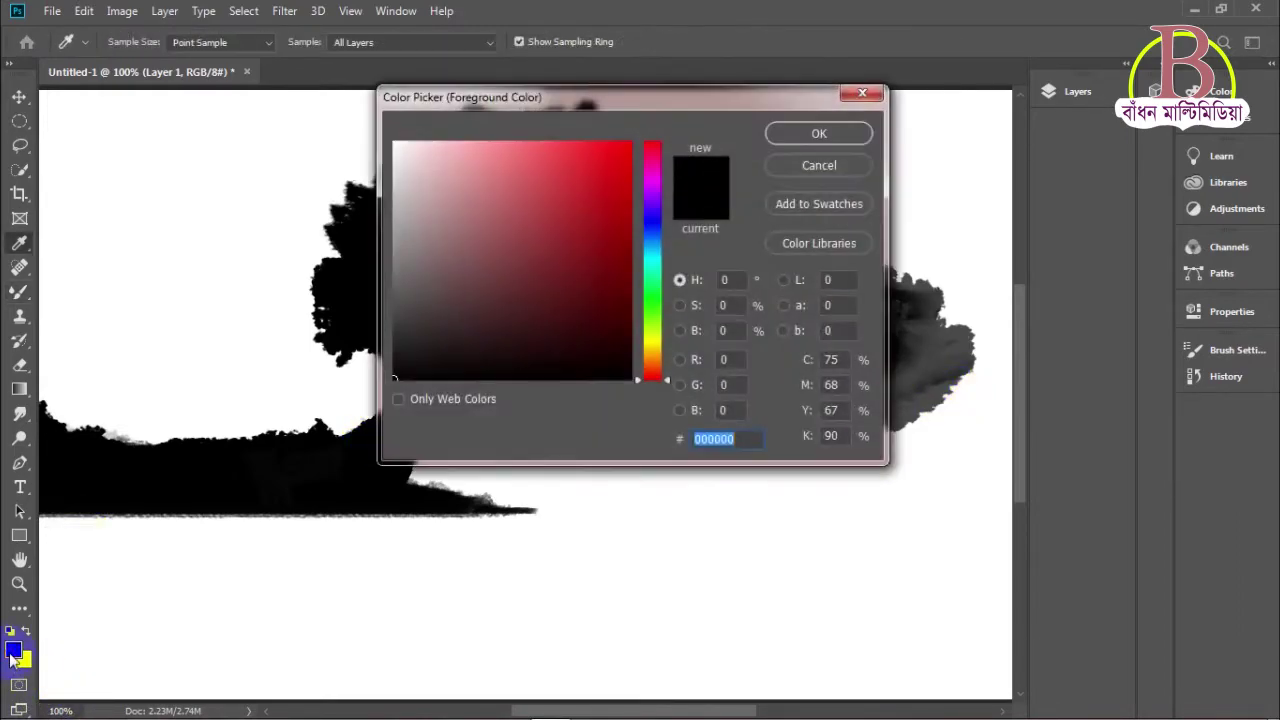
click(818, 139)
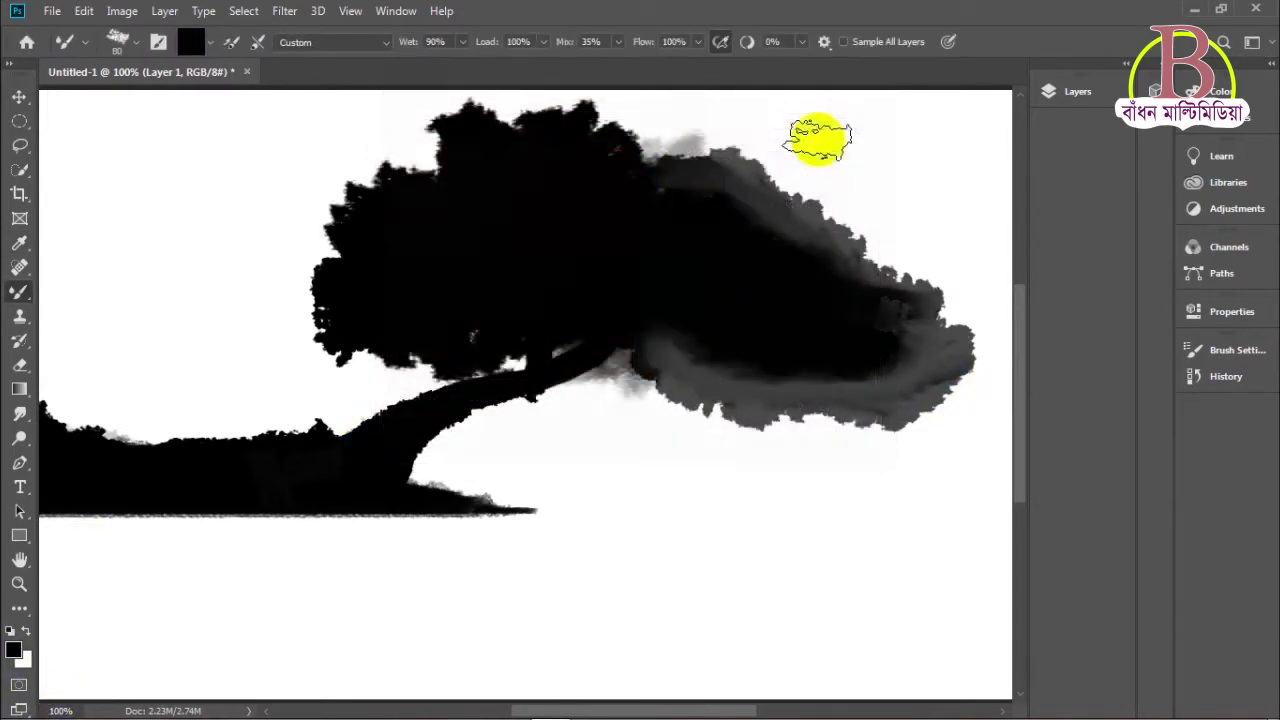
click(20, 365)
mouse_move(908, 229)
mouse_down()
mouse_move(769, 220)
mouse_move(802, 266)
mouse_move(832, 397)
mouse_move(905, 393)
mouse_move(921, 364)
mouse_move(601, 431)
mouse_move(672, 410)
mouse_move(700, 381)
mouse_move(584, 364)
mouse_move(691, 367)
mouse_move(758, 207)
mouse_move(715, 145)
mouse_move(705, 156)
mouse_move(758, 203)
mouse_move(705, 344)
mouse_move(474, 420)
mouse_move(558, 369)
mouse_move(443, 437)
mouse_up()
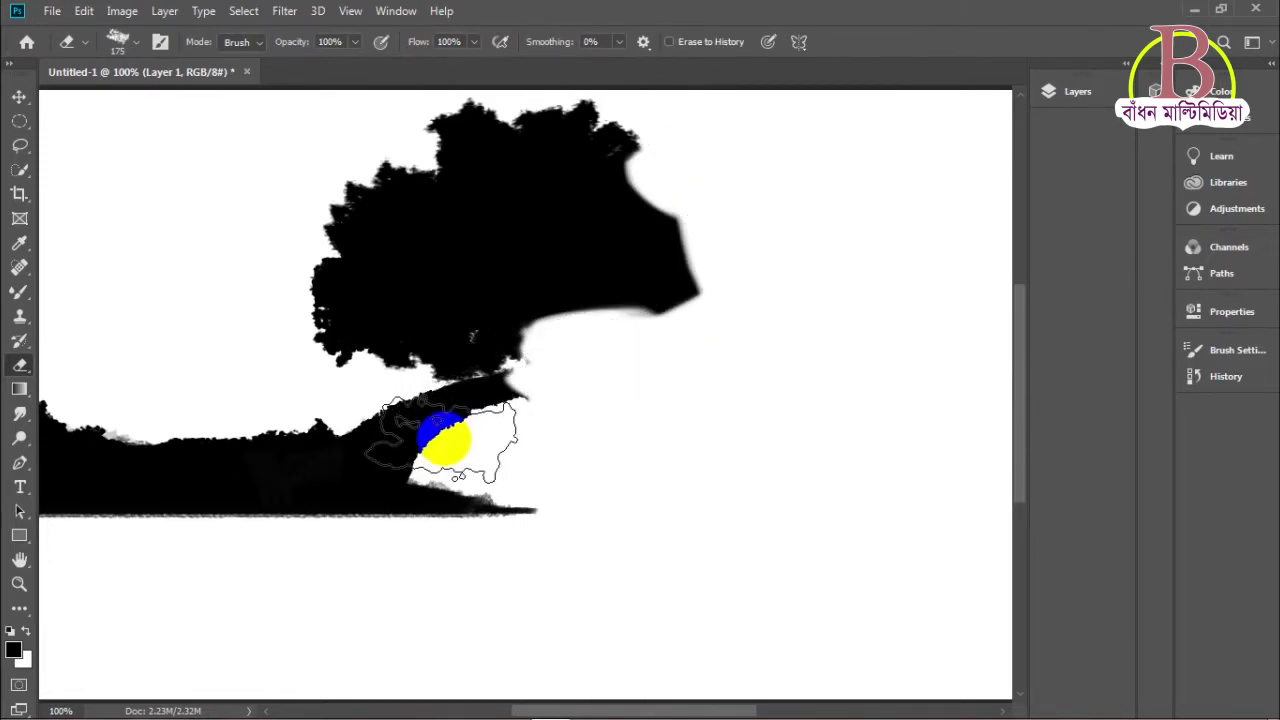
Step: Repaint the branch from the trunk's end up toward the canopy with the black Mixer Brush at 45 px
key(v)
key(b)
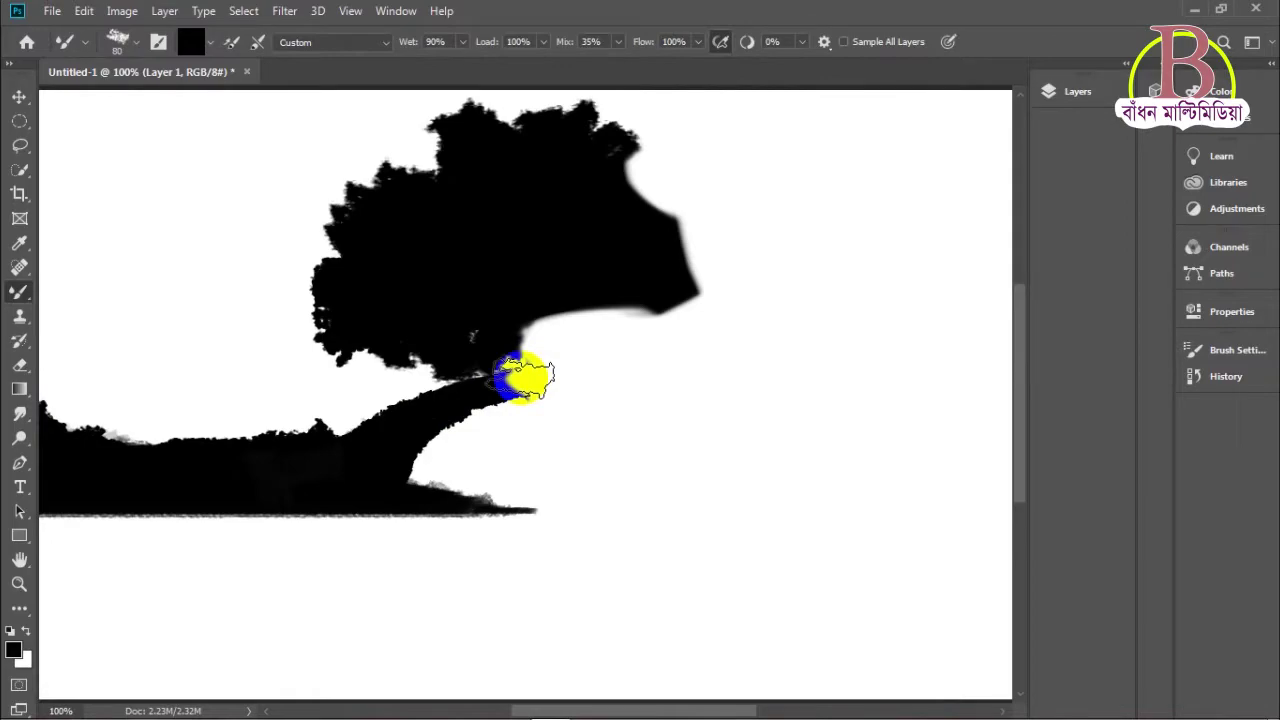
mouse_move(523, 382)
mouse_down()
mouse_move(617, 349)
mouse_move(548, 370)
mouse_up()
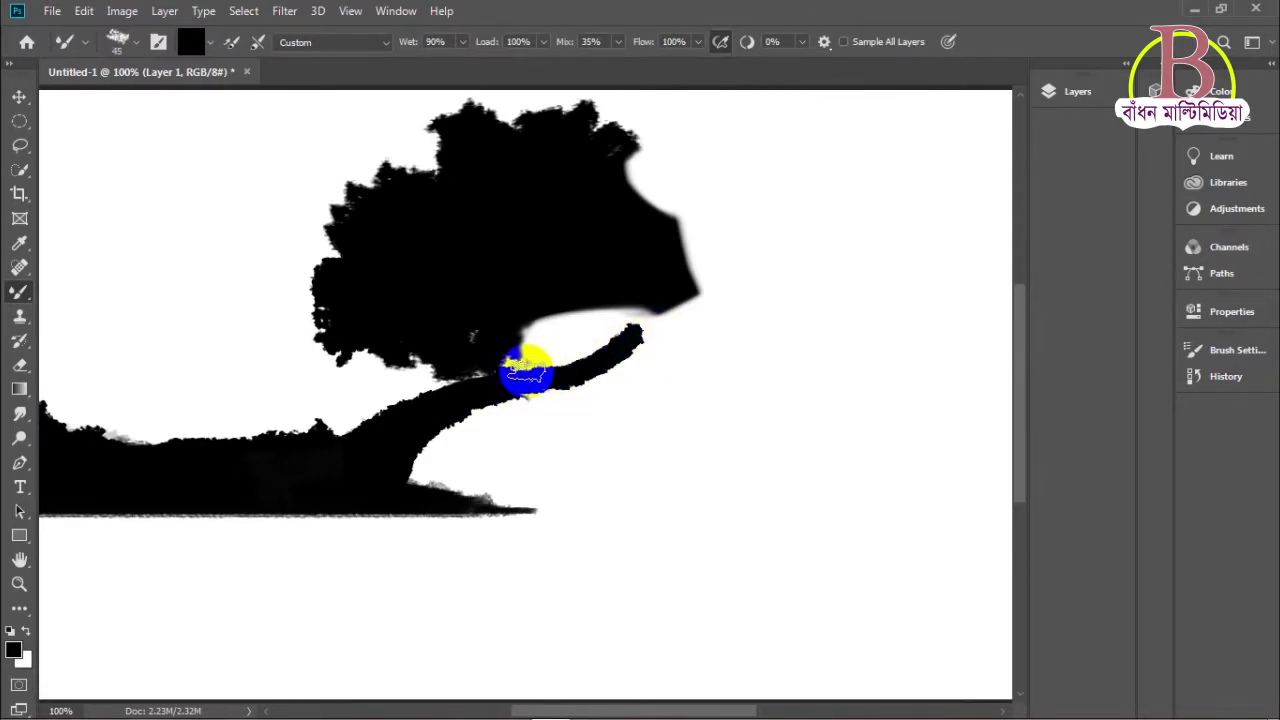
drag(523, 372, 520, 322)
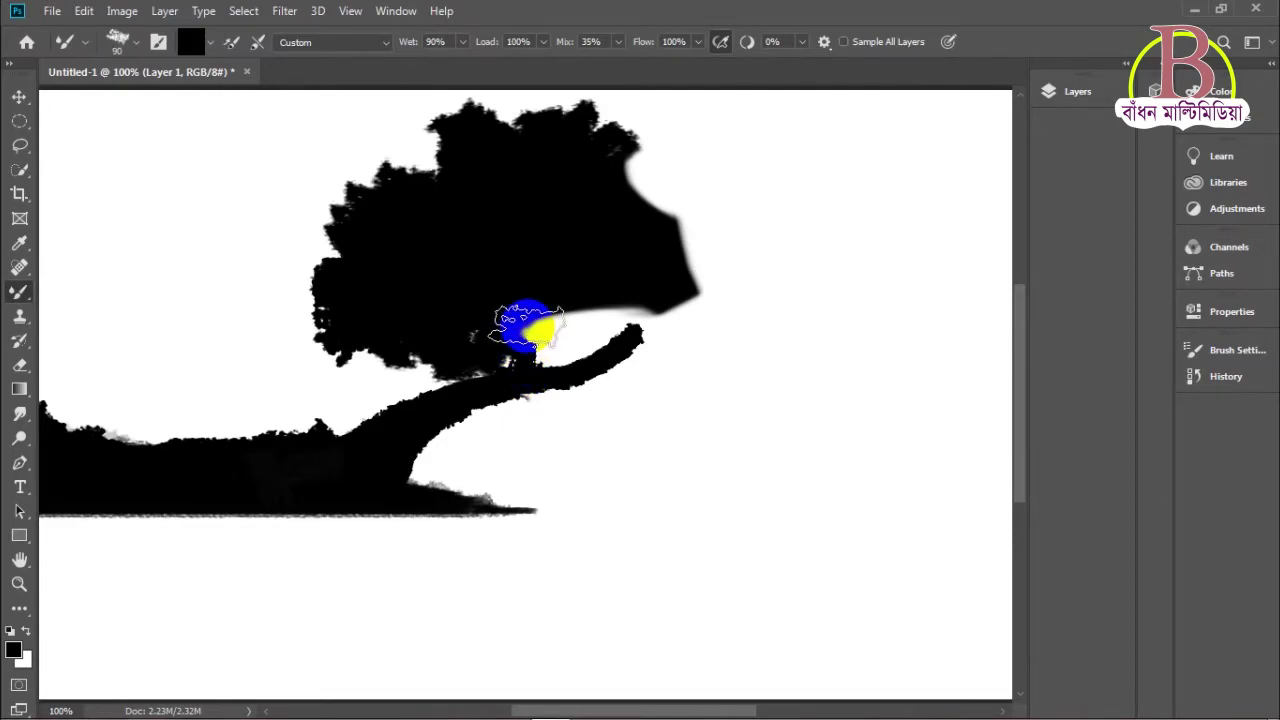
Step: Repaint the canopy's right side in black as clumped foliage sloping to a low tip, and thicken the fork above the trunk
mouse_move(531, 320)
mouse_down()
mouse_move(622, 308)
mouse_move(679, 326)
mouse_move(739, 314)
mouse_move(779, 327)
mouse_move(862, 320)
mouse_up()
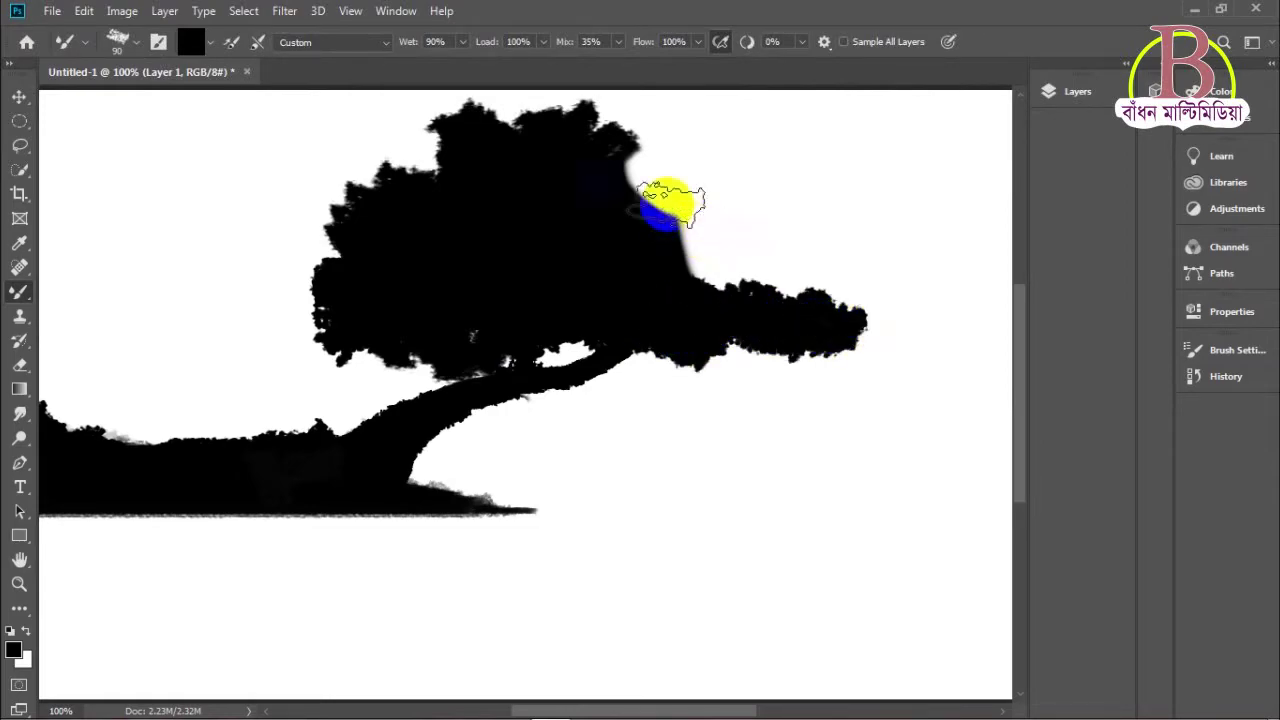
mouse_move(603, 157)
mouse_down()
mouse_move(635, 170)
mouse_move(665, 234)
mouse_move(728, 255)
mouse_move(748, 277)
mouse_move(731, 327)
mouse_move(785, 320)
mouse_move(770, 343)
mouse_move(870, 334)
mouse_up()
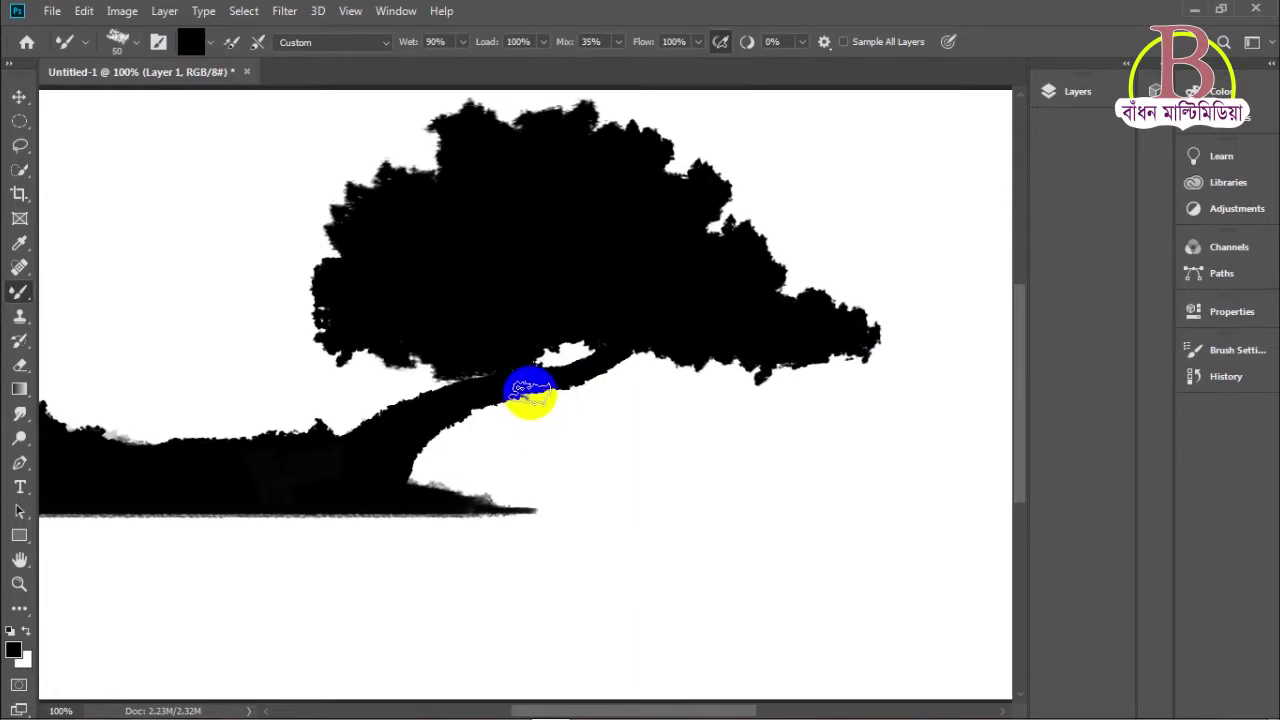
mouse_move(527, 357)
mouse_down()
mouse_move(551, 331)
mouse_move(523, 357)
mouse_move(500, 355)
mouse_up()
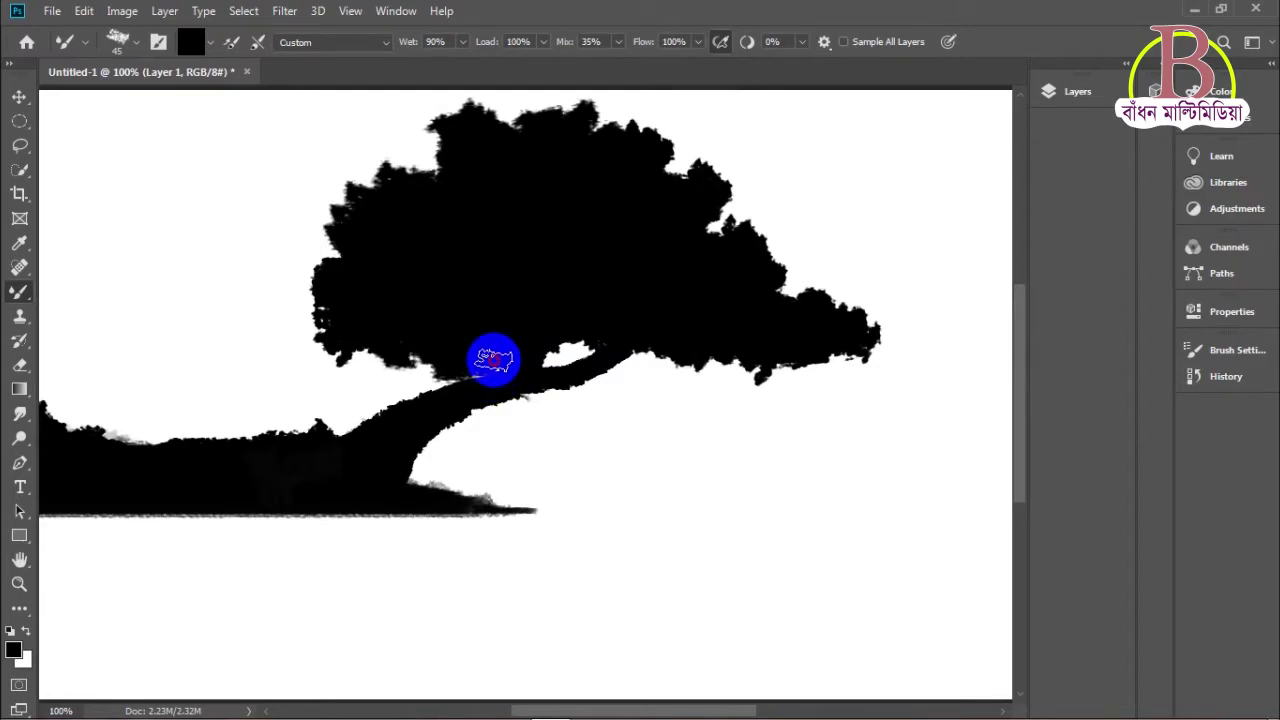
mouse_move(745, 335)
mouse_down()
mouse_move(711, 380)
mouse_move(591, 419)
mouse_move(564, 403)
mouse_move(816, 354)
mouse_up()
drag(870, 352, 887, 358)
Step: Extend the ground's tip beyond the trunk with rough black strokes at 45 px, covering its gray upper edge
key(space)
mouse_move(607, 243)
mouse_down()
mouse_move(808, 256)
mouse_move(700, 266)
mouse_up()
mouse_move(466, 465)
mouse_down()
mouse_move(485, 497)
mouse_move(522, 515)
mouse_move(631, 530)
mouse_move(553, 527)
mouse_move(686, 546)
mouse_up()
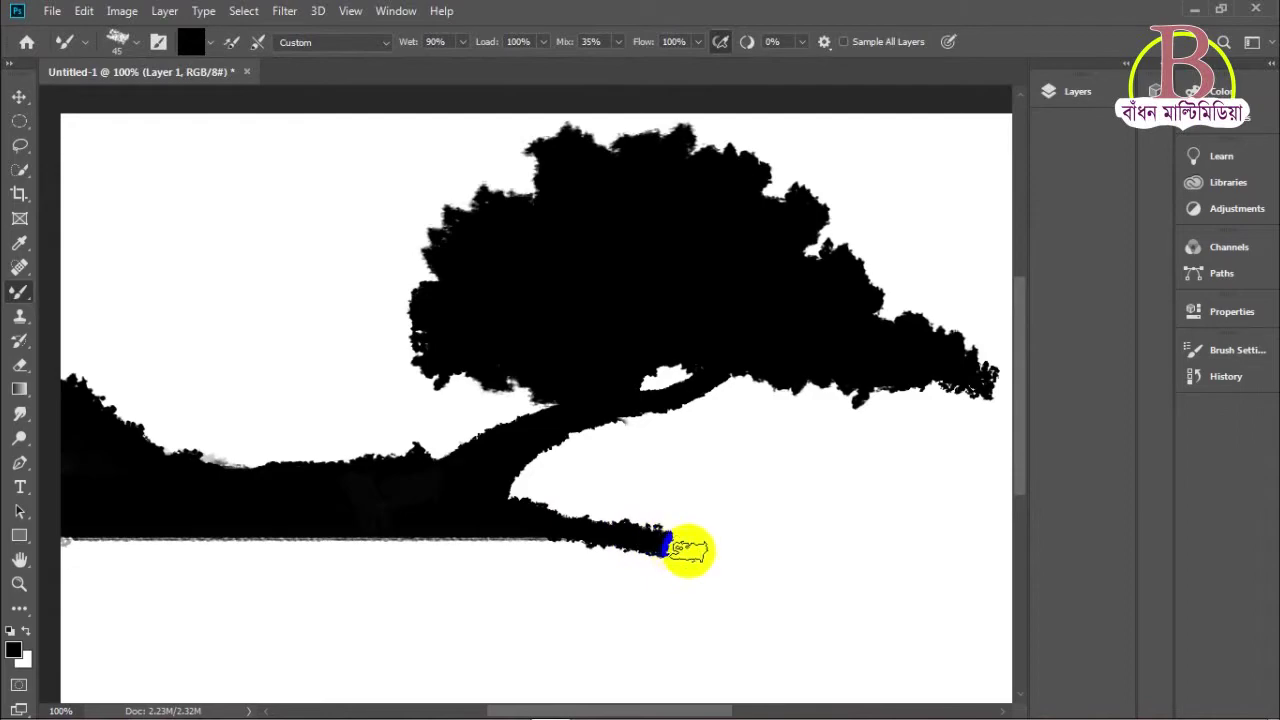
Step: Select the ground's ragged underside with the Rectangular Marquee, delete it to leave a straight waterline, and deselect
click(22, 120)
click(120, 114)
drag(62, 522, 737, 603)
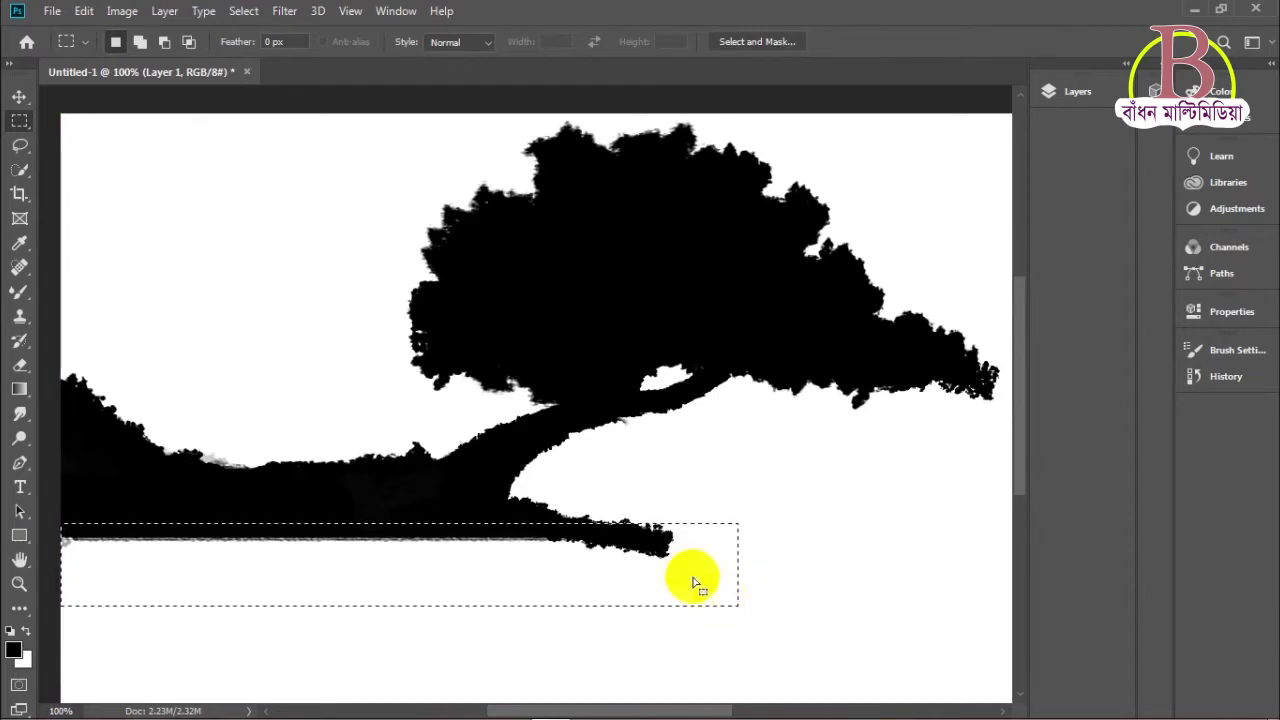
drag(677, 561, 683, 566)
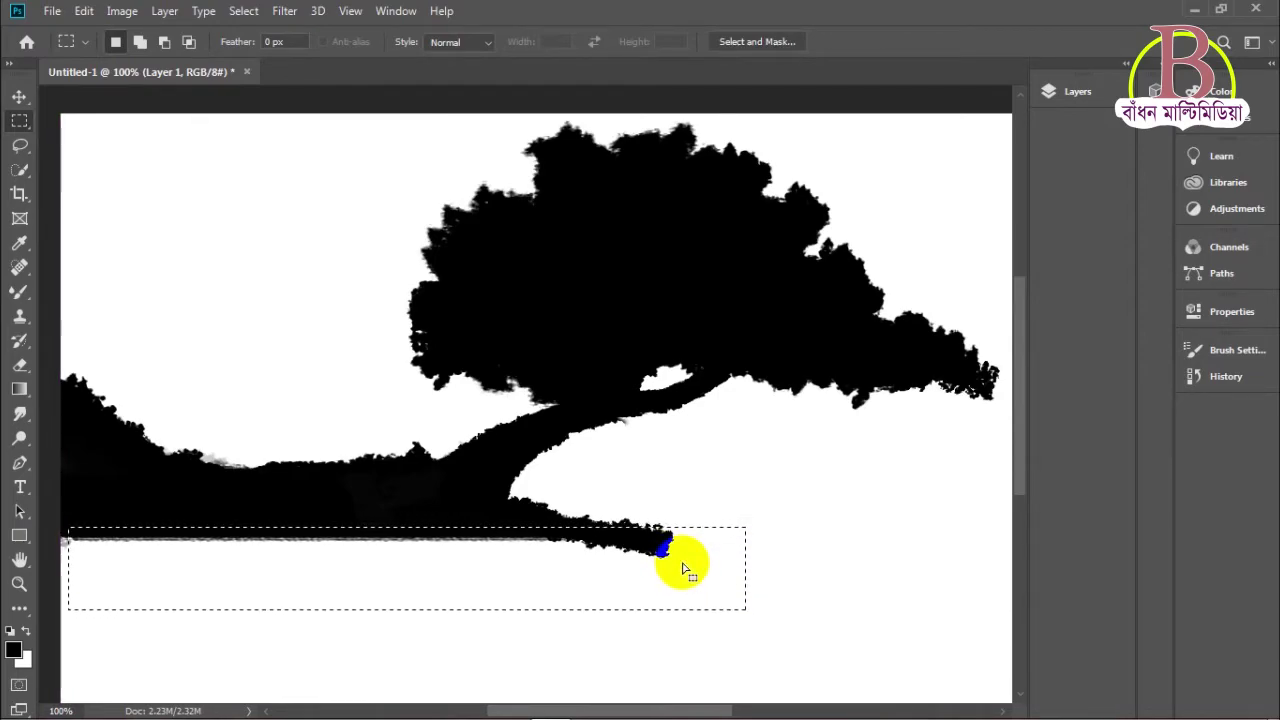
key(Delete)
key(ctrl+d)
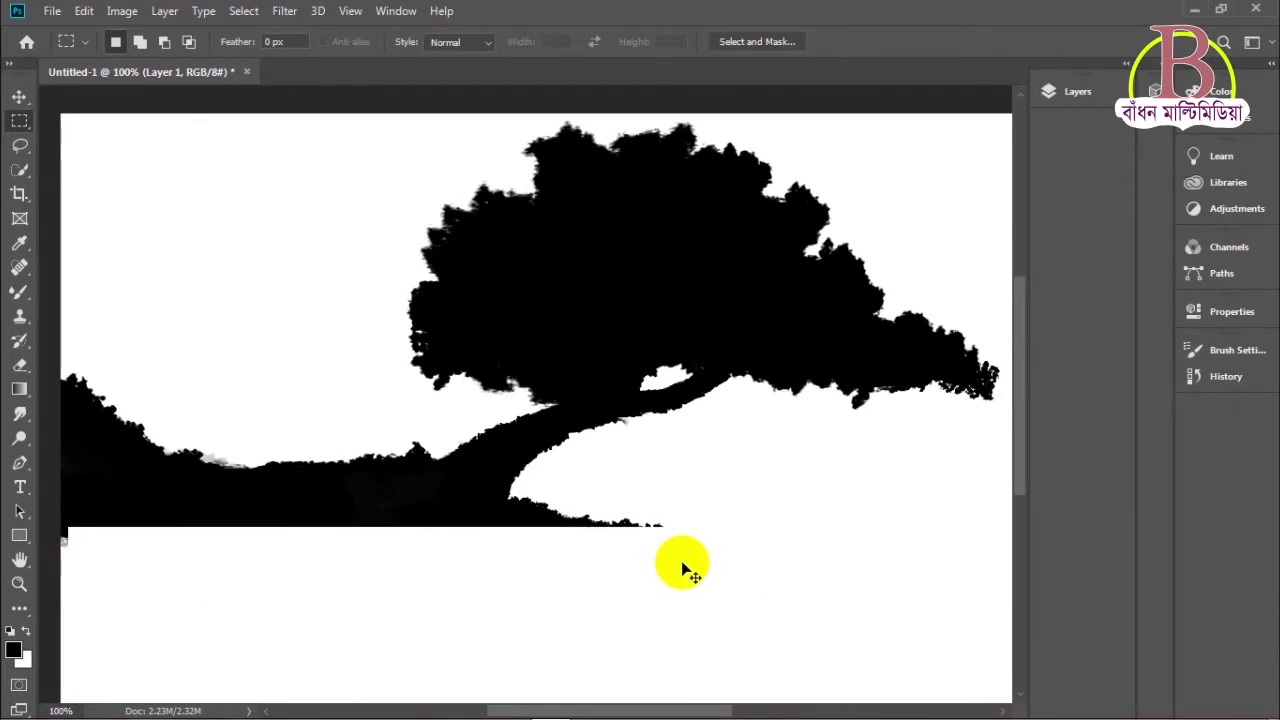
Step: Duplicate Layer 1 within the same document as Layer 2
click(1088, 92)
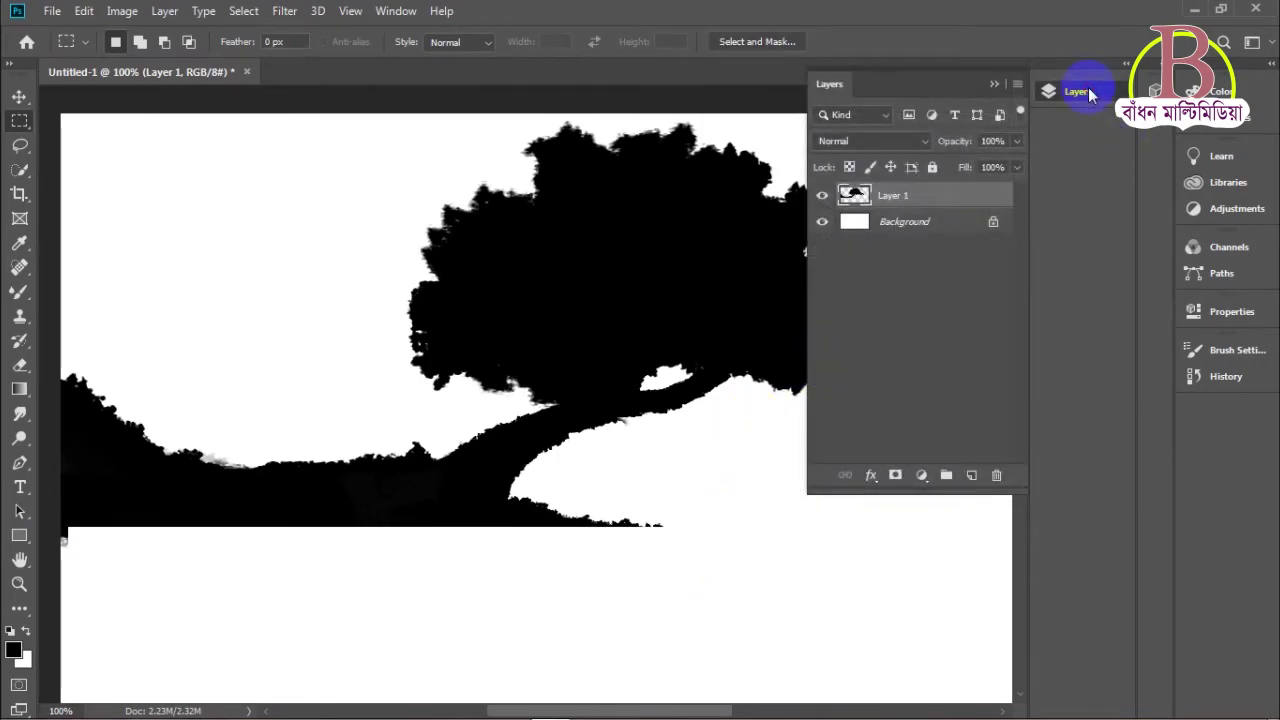
click(1088, 92)
key(ctrl+minus)
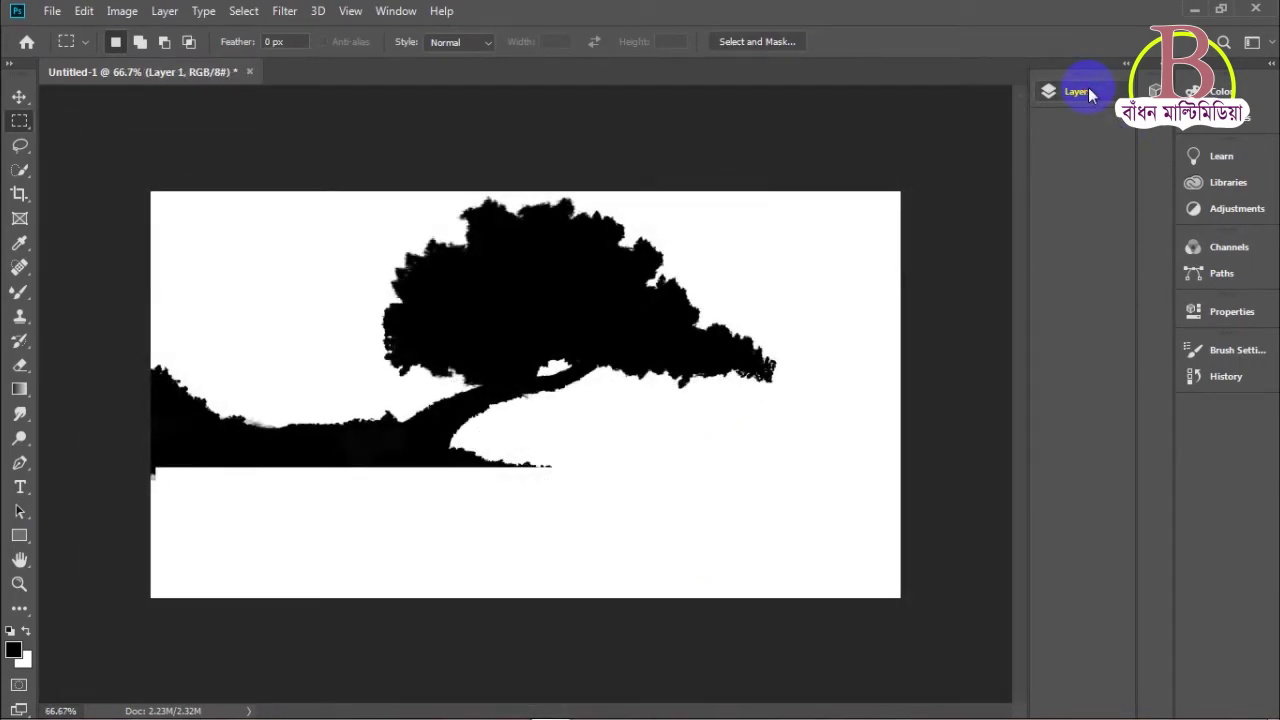
click(1089, 90)
right_click(950, 190)
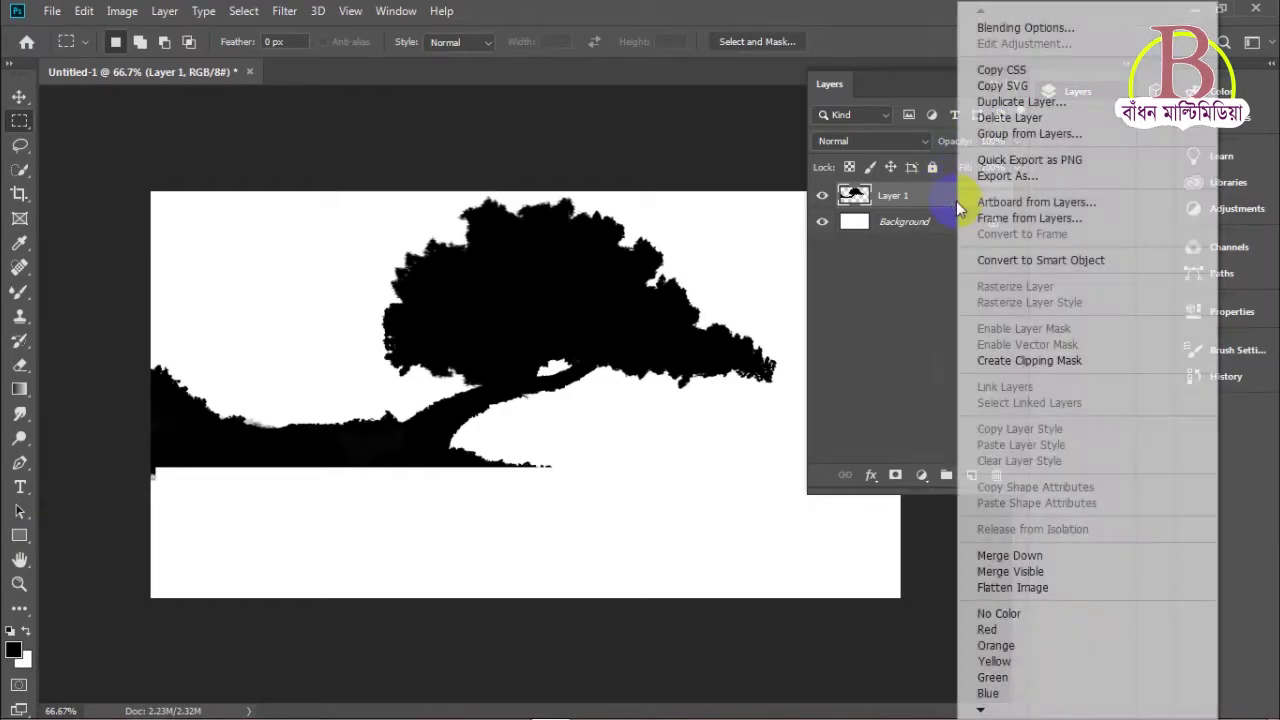
click(1003, 106)
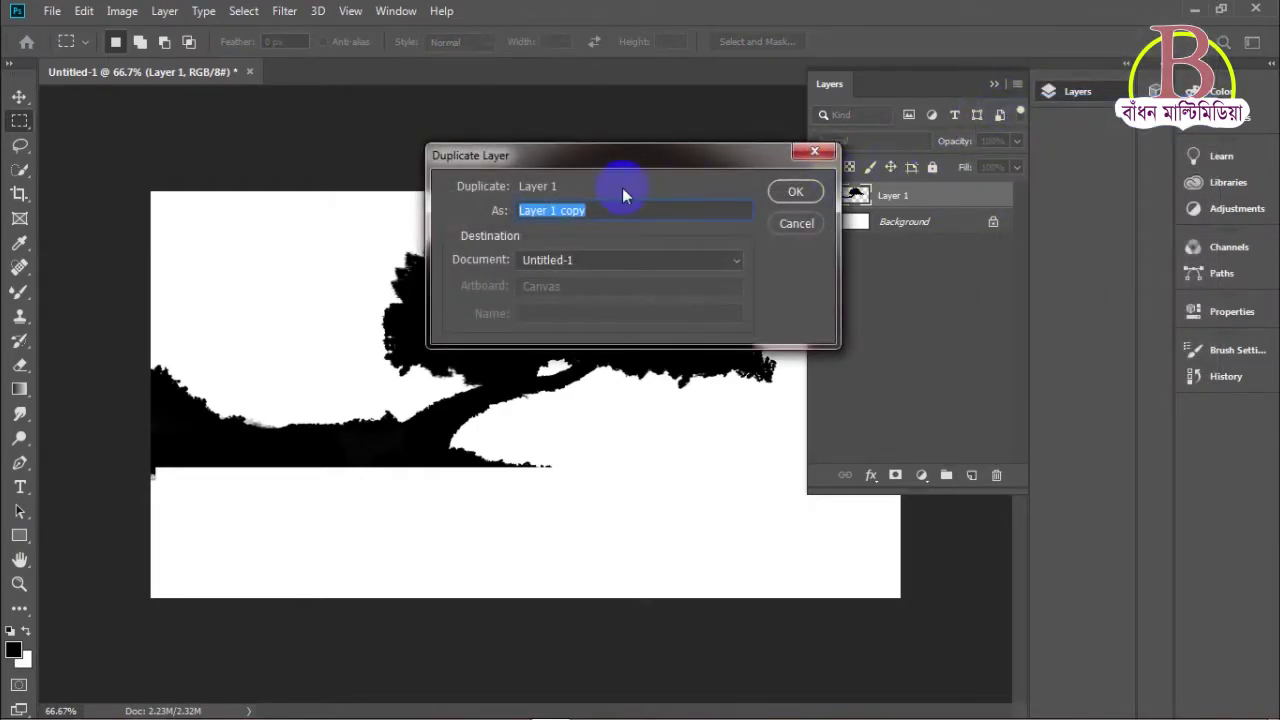
click(788, 192)
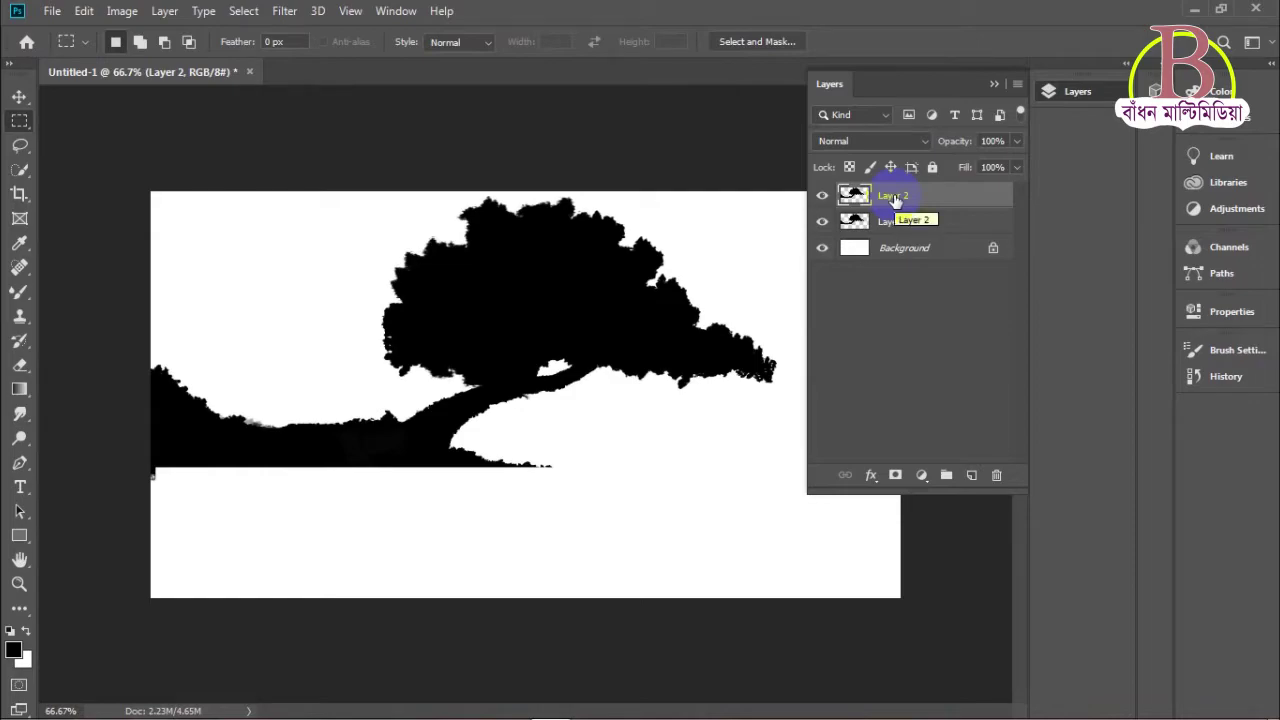
click(1037, 101)
click(1037, 101)
click(1052, 97)
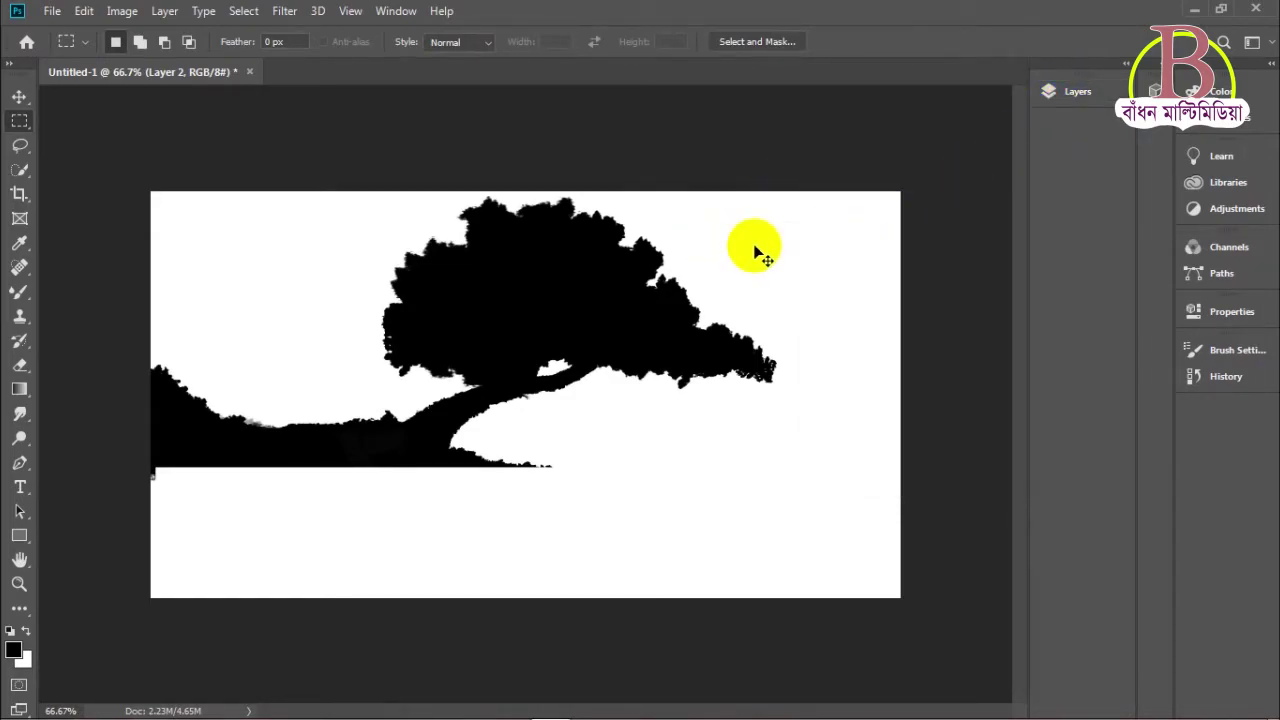
Step: Flip Layer 2 vertically with Free Transform, squash it to about 33% height, and join it to the bank's waterline as a reflection
key(ctrl+t)
drag(780, 212, 780, 286)
key(ctrl+z)
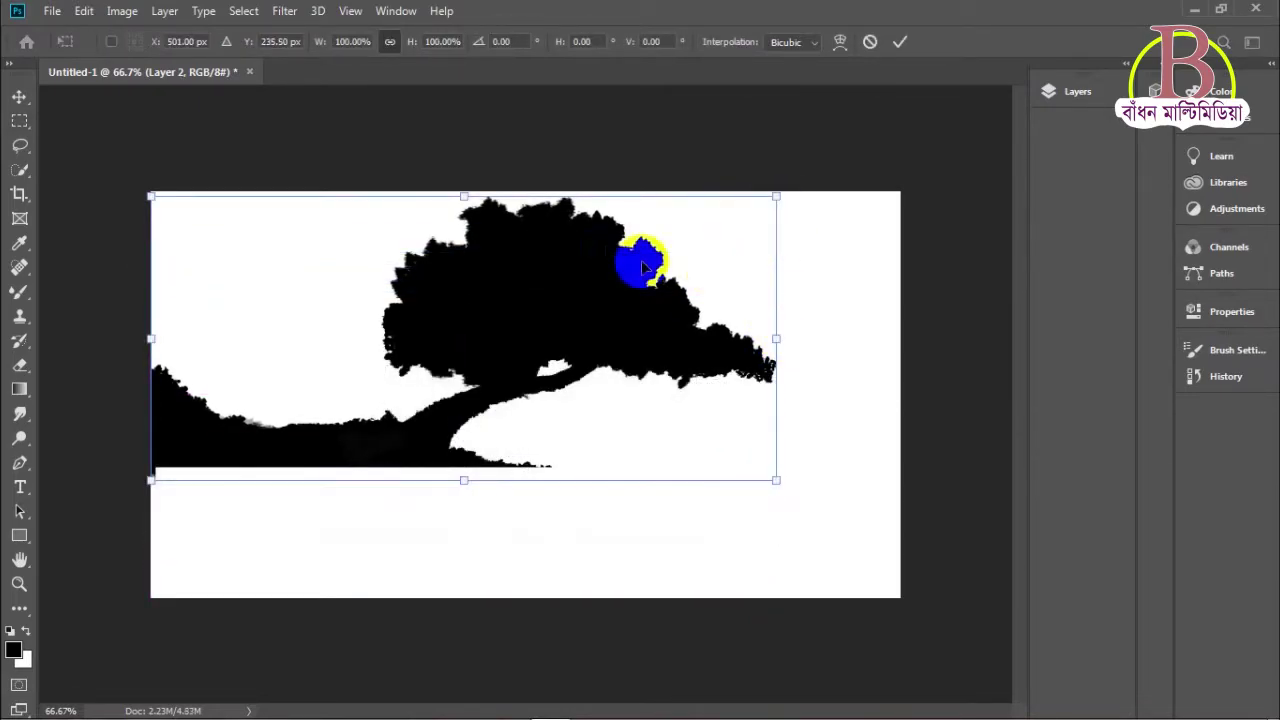
drag(464, 198, 441, 360)
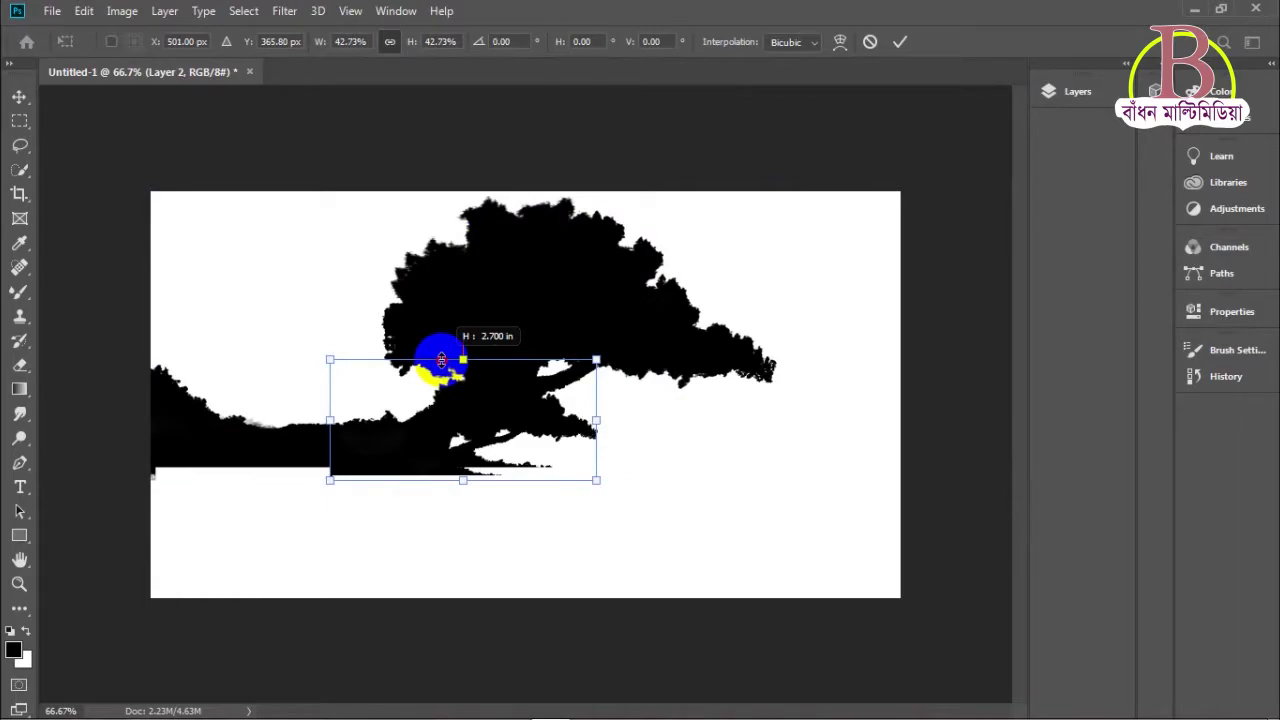
key(ctrl+z)
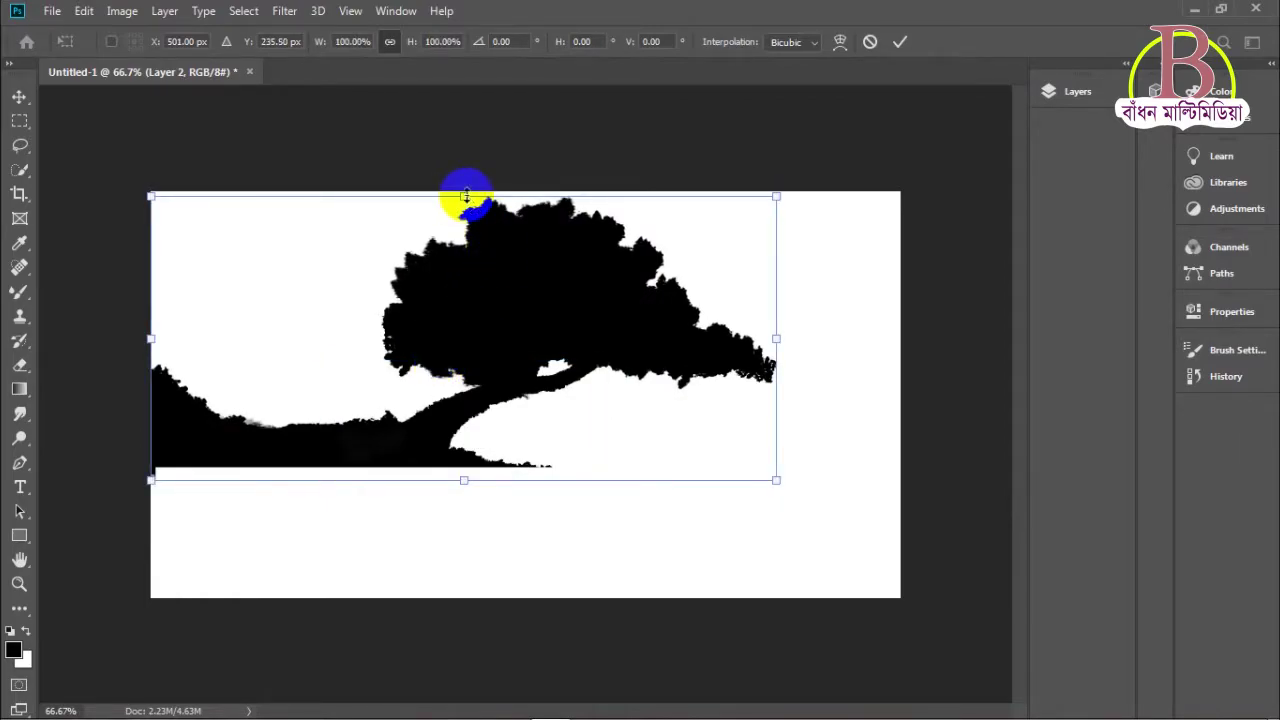
drag(464, 196, 449, 572)
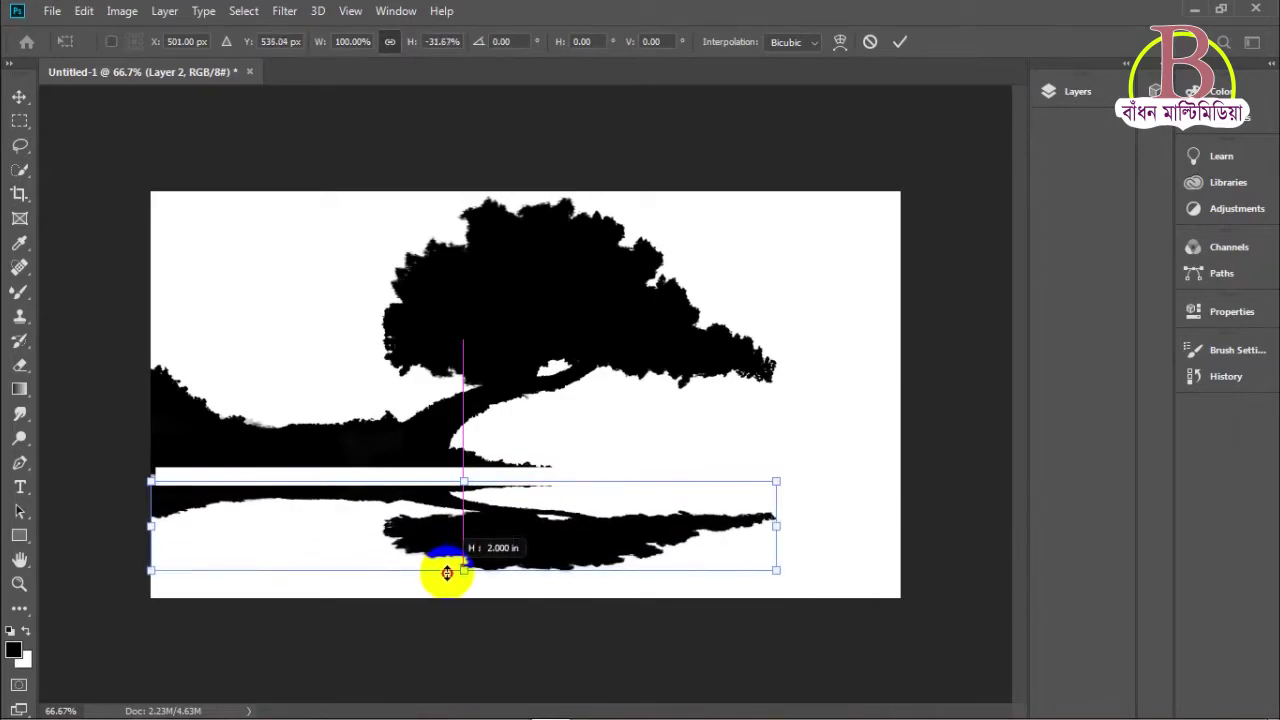
drag(565, 524, 567, 514)
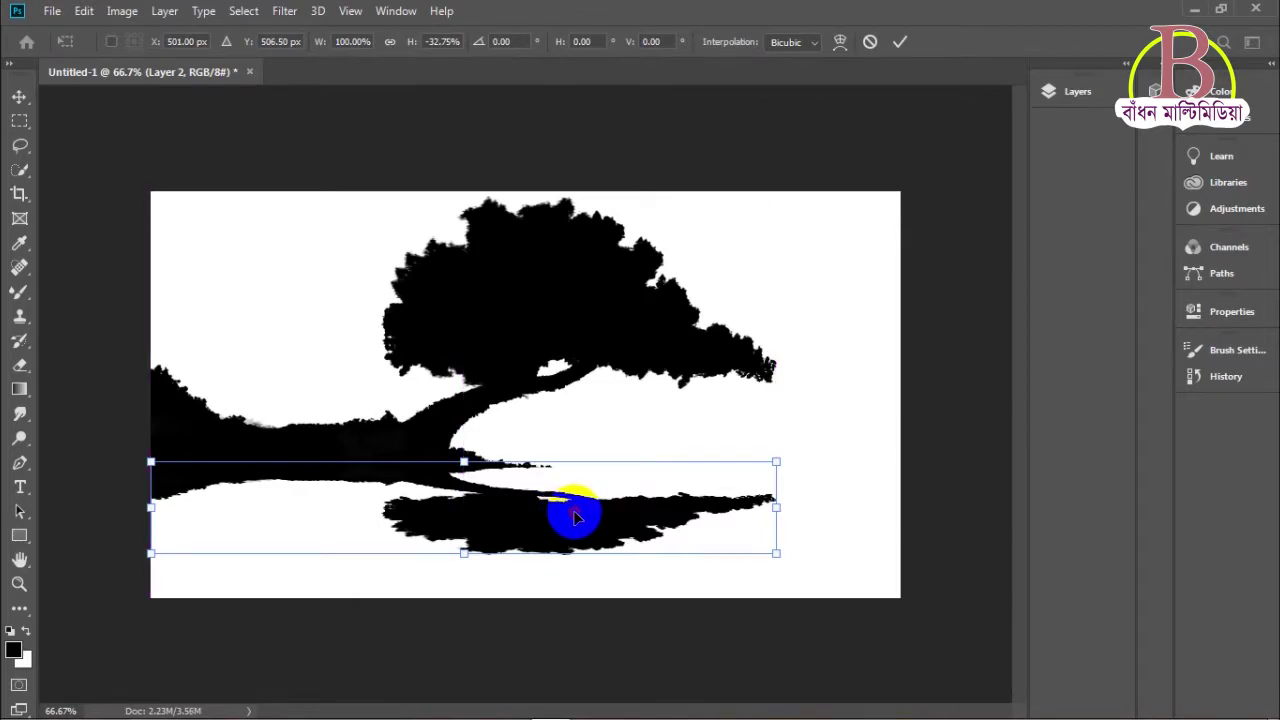
key(Return)
key(m)
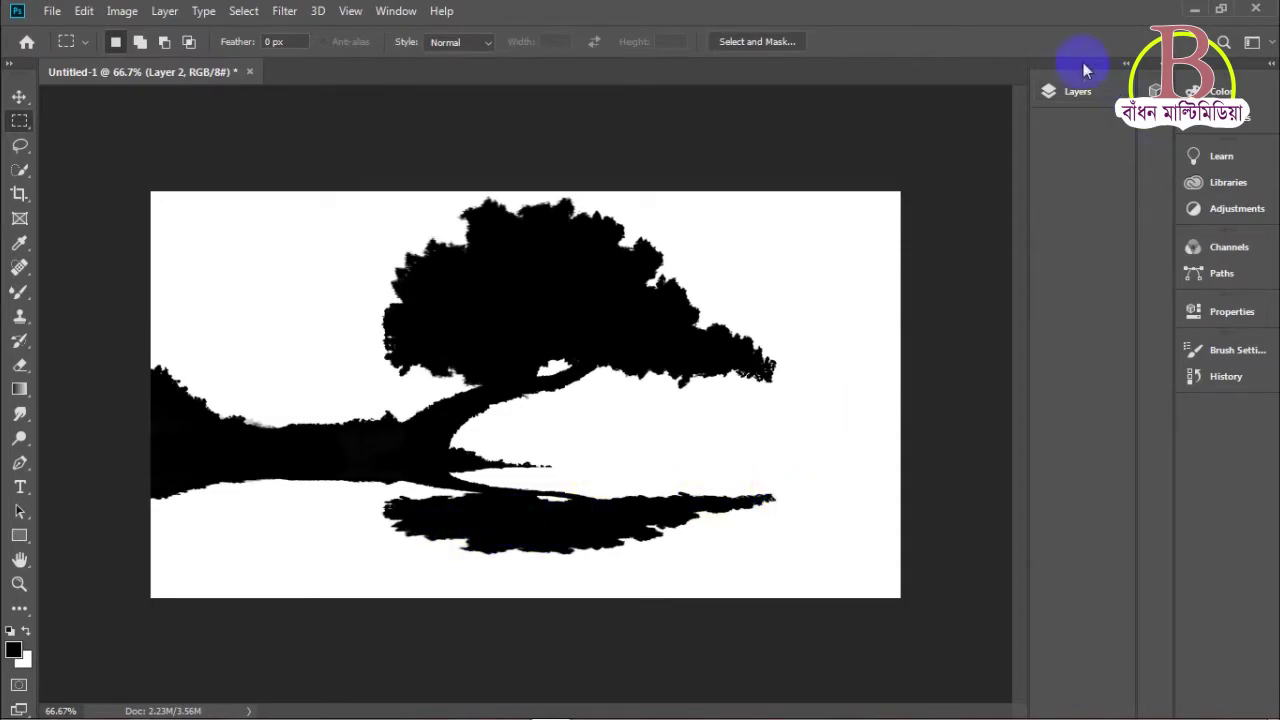
Step: Choose the Smudge tool with Layer 2 active, reduce its brush to 90 px and set its Strength to 5%
click(1088, 88)
click(551, 251)
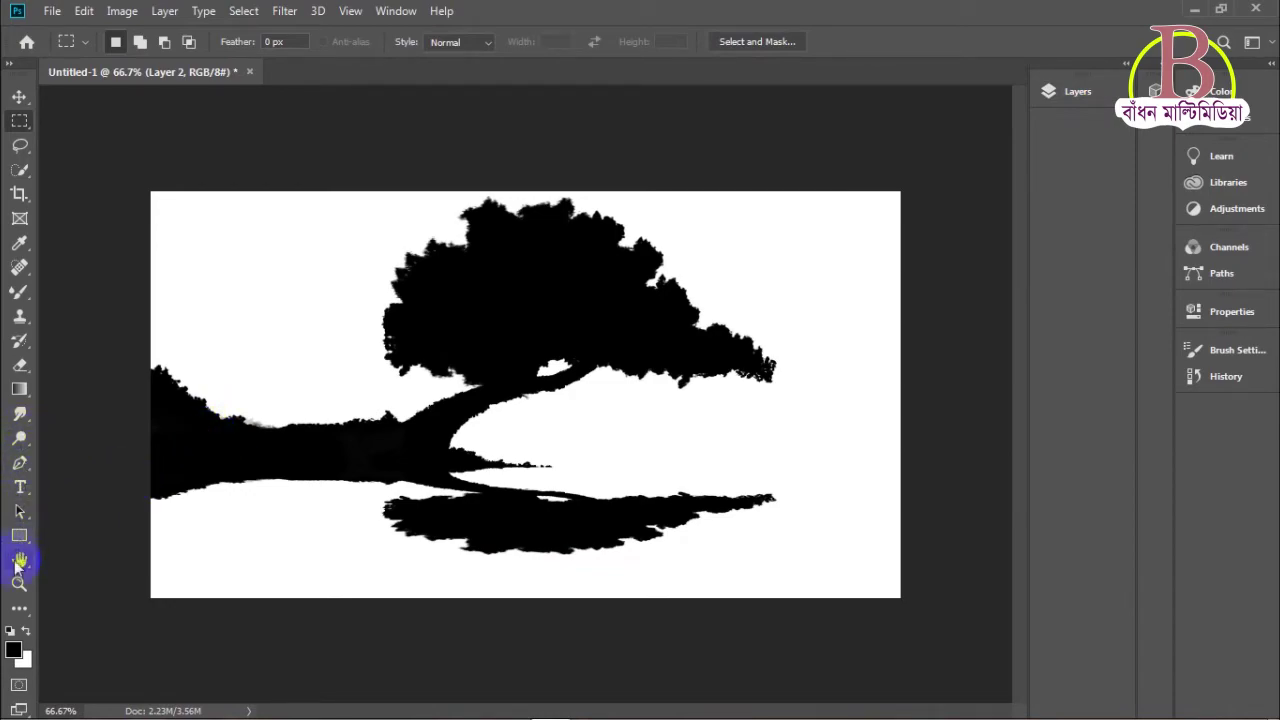
drag(20, 418, 80, 448)
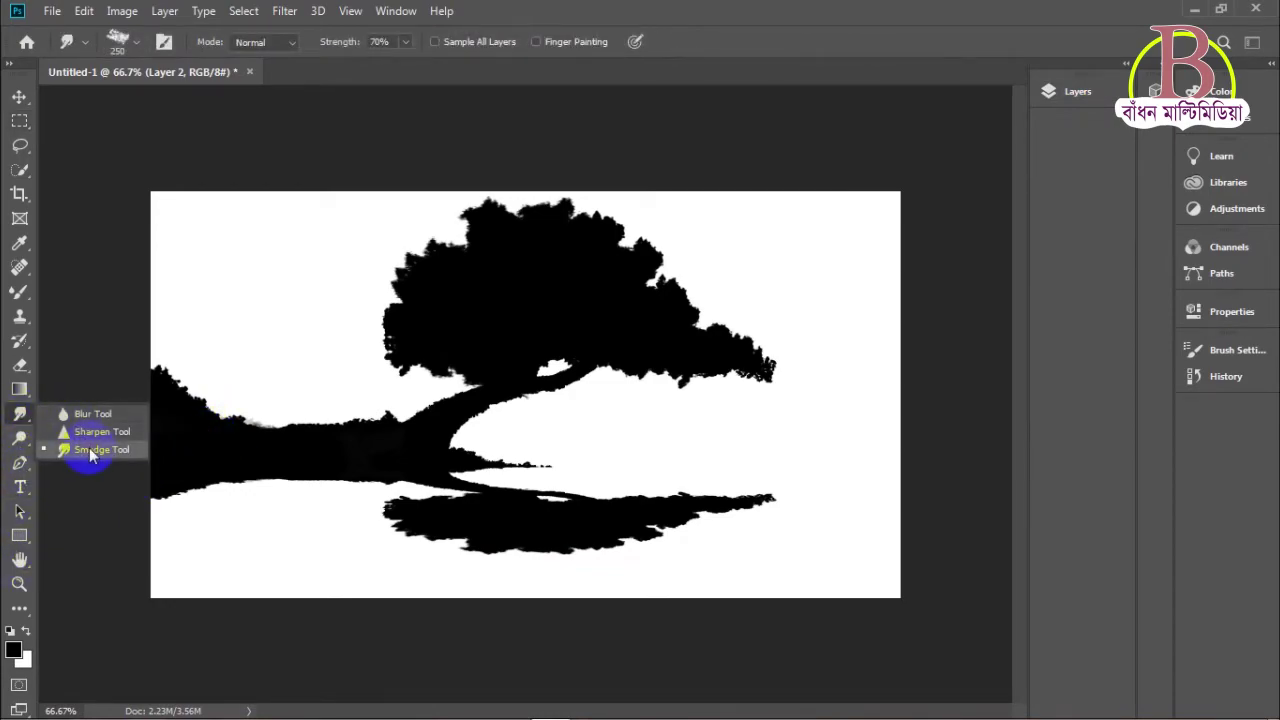
drag(138, 510, 149, 514)
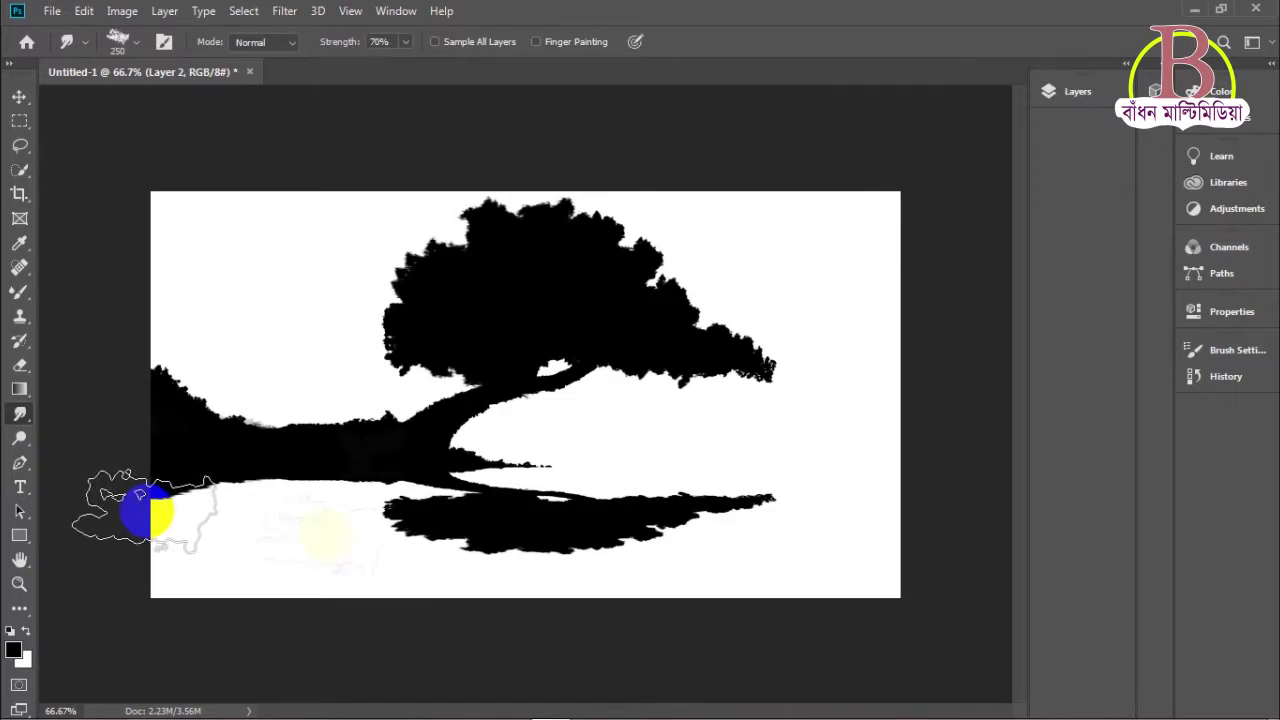
drag(345, 535, 400, 523)
key(bracketleft)
key(bracketleft)
key(bracketleft)
key(bracketleft)
key(bracketleft)
mouse_move(368, 525)
mouse_down()
mouse_move(590, 522)
mouse_move(460, 521)
mouse_up()
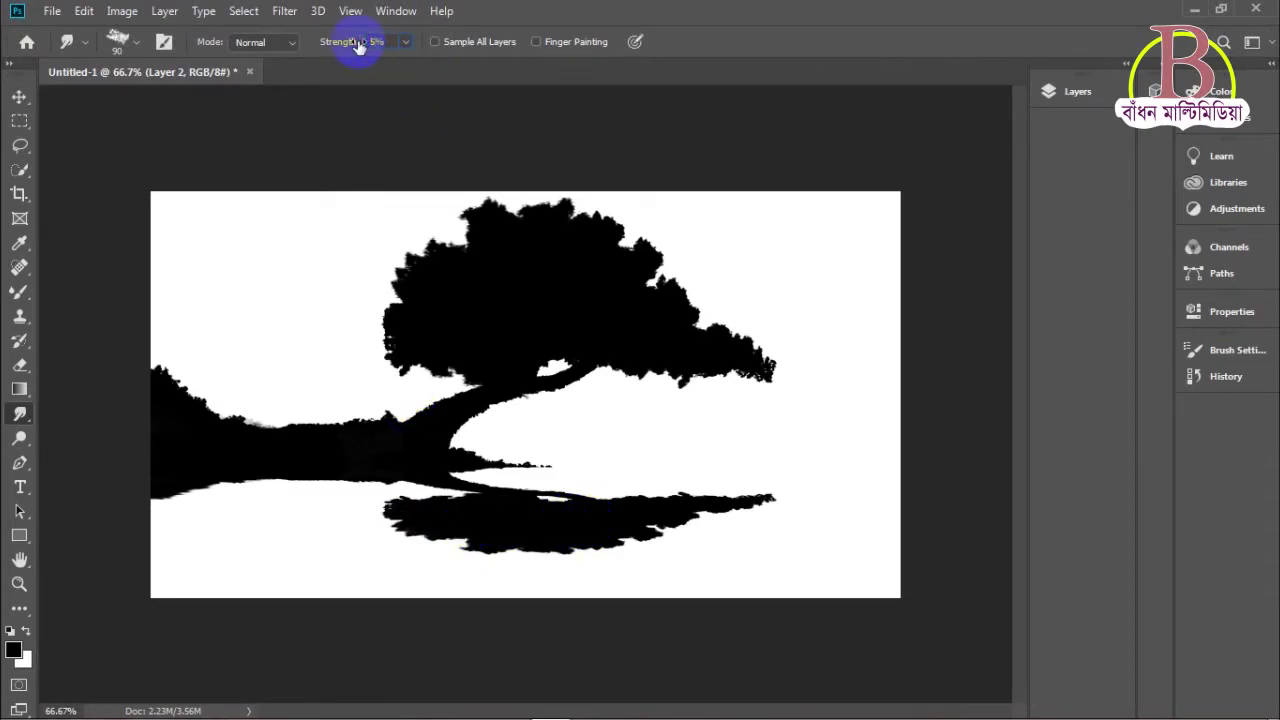
Step: Smudge the edges of the reflected canopy, trunk and bank with horizontal strokes to give them a soft, watery outline
mouse_move(571, 371)
mouse_down()
mouse_move(477, 529)
mouse_move(390, 530)
mouse_move(657, 514)
mouse_move(591, 491)
mouse_move(530, 495)
mouse_up()
drag(807, 496, 149, 491)
drag(631, 463, 249, 492)
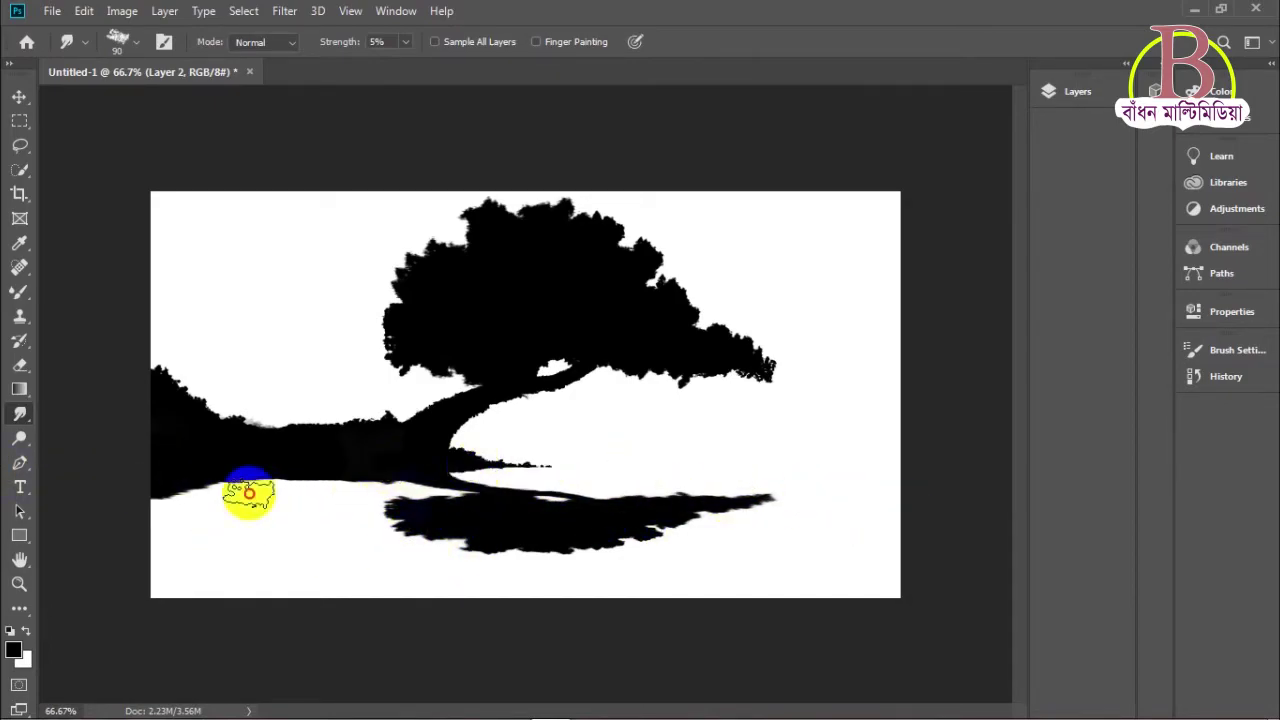
mouse_move(846, 531)
mouse_down()
mouse_move(387, 529)
mouse_move(492, 548)
mouse_move(777, 548)
mouse_move(600, 545)
mouse_up()
drag(680, 549, 634, 555)
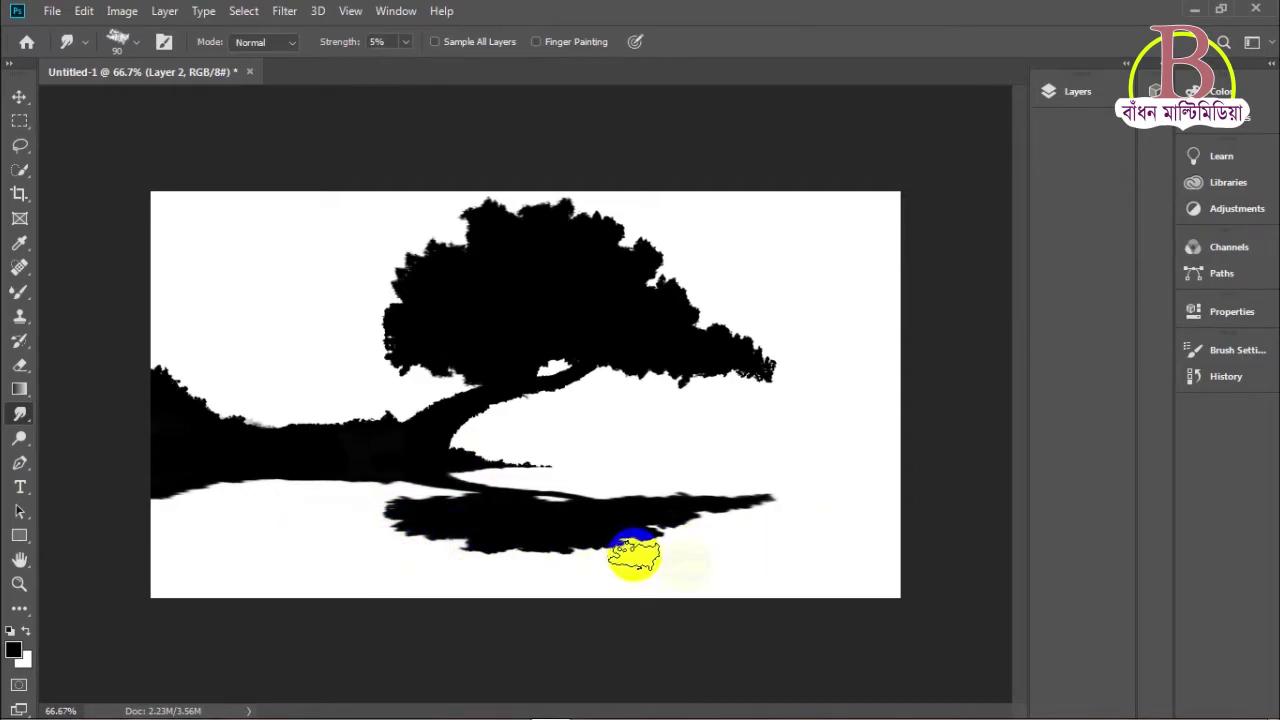
mouse_move(619, 533)
mouse_down()
mouse_move(523, 488)
mouse_move(298, 472)
mouse_move(152, 483)
mouse_up()
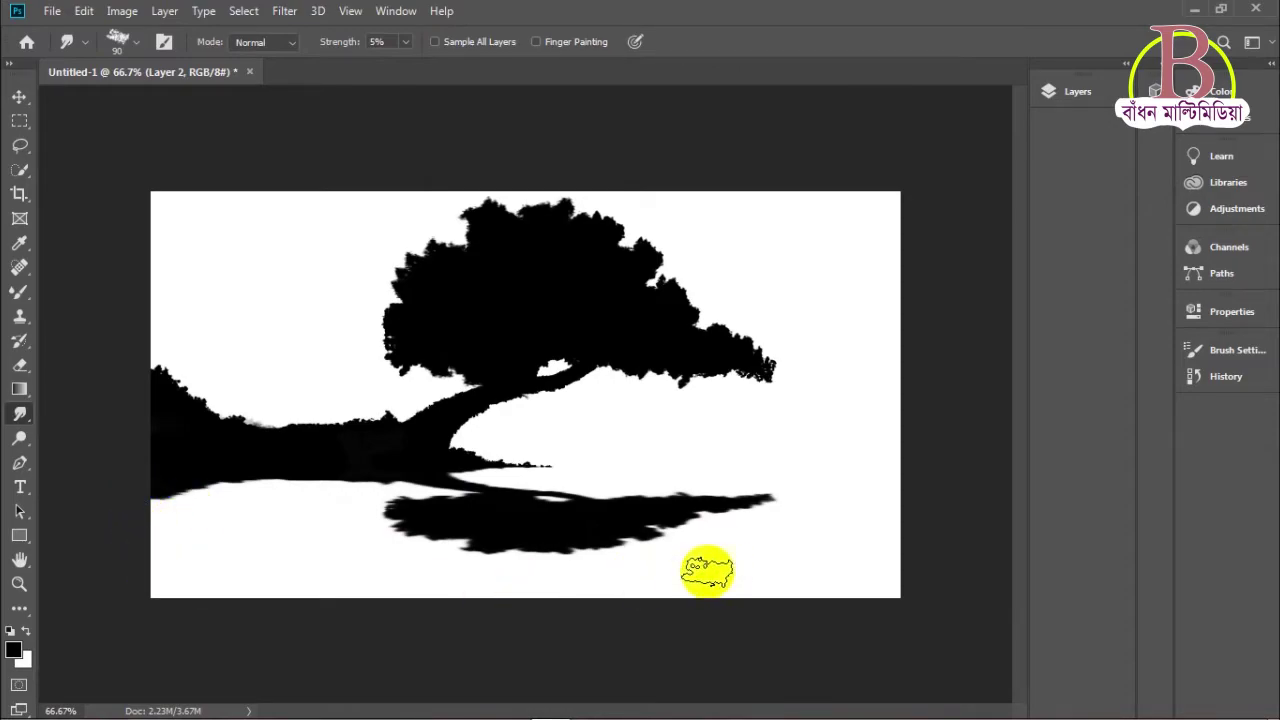
Step: Try lower opacities of 87% and 97% on Layer 2 and return it to 100%
click(1187, 186)
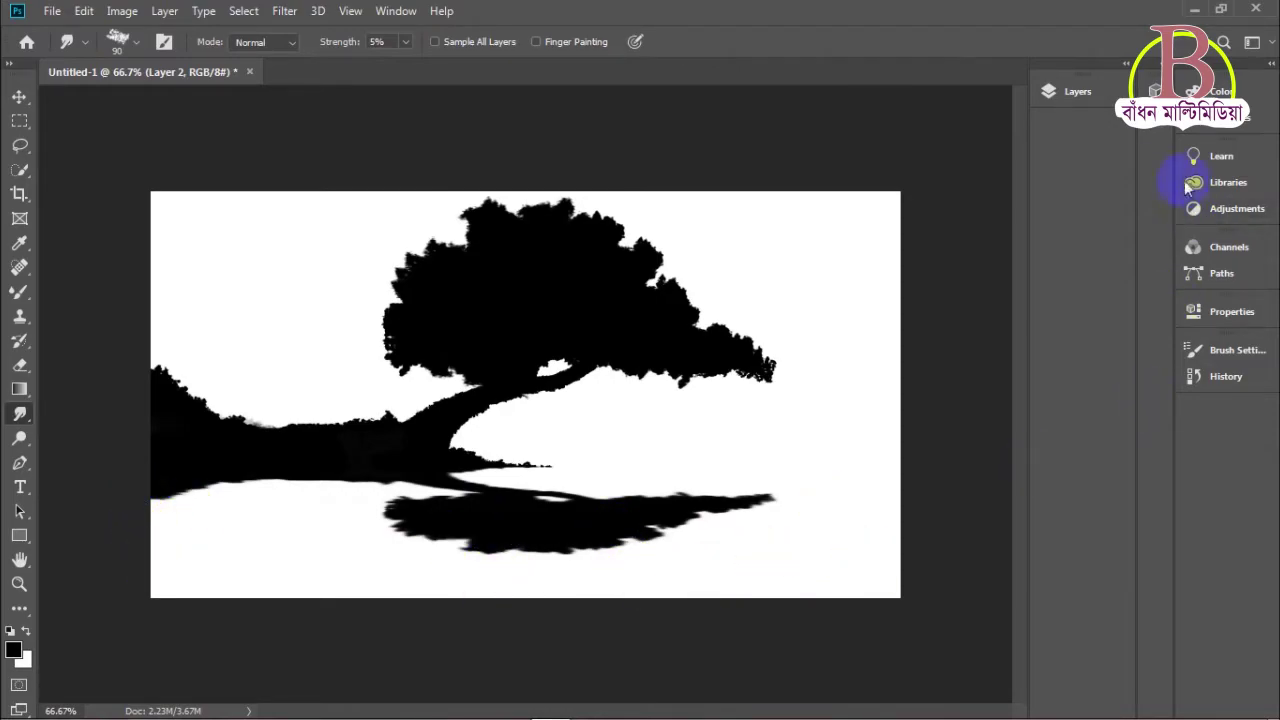
click(1086, 91)
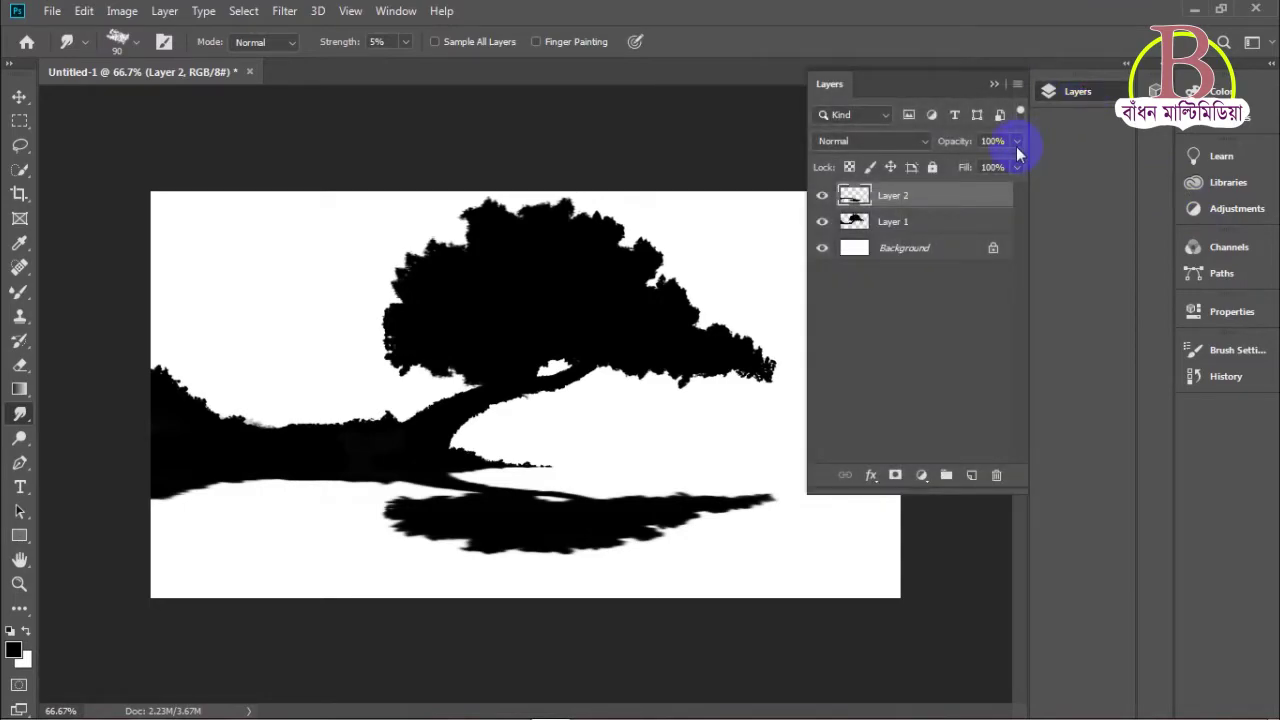
mouse_move(1008, 166)
mouse_down()
mouse_move(988, 171)
mouse_move(1005, 174)
mouse_up()
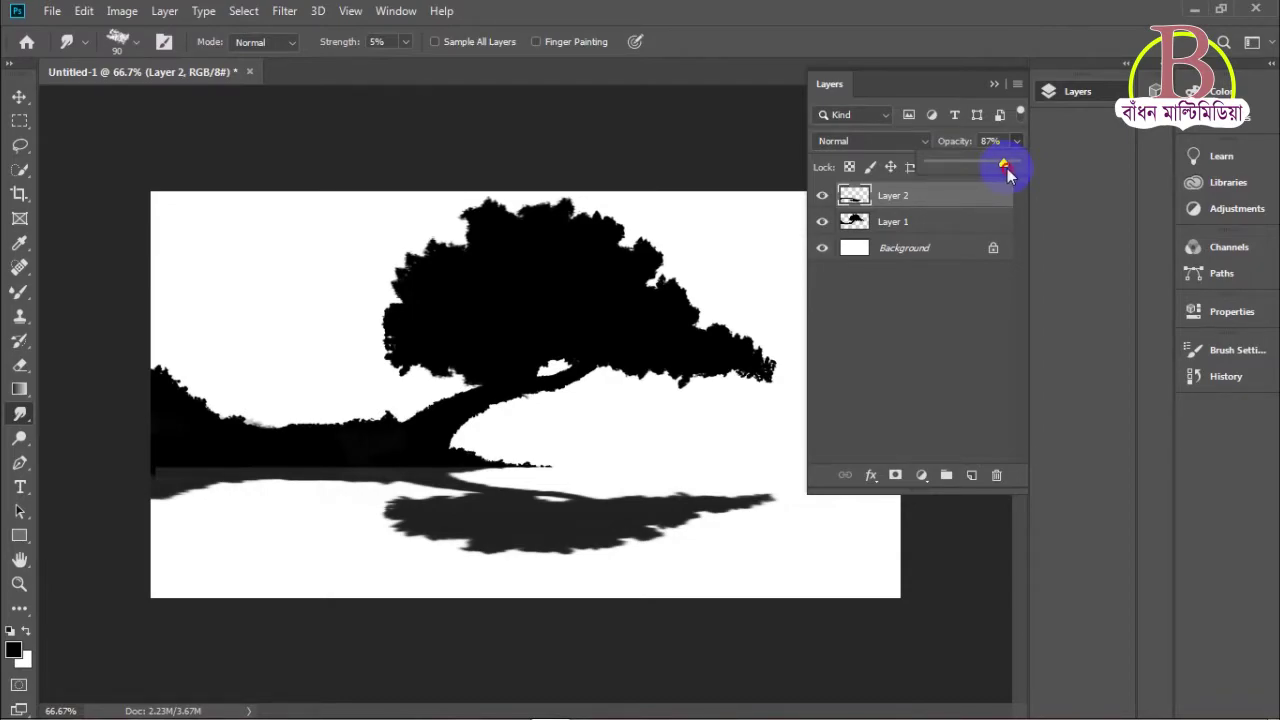
drag(1010, 169, 1011, 168)
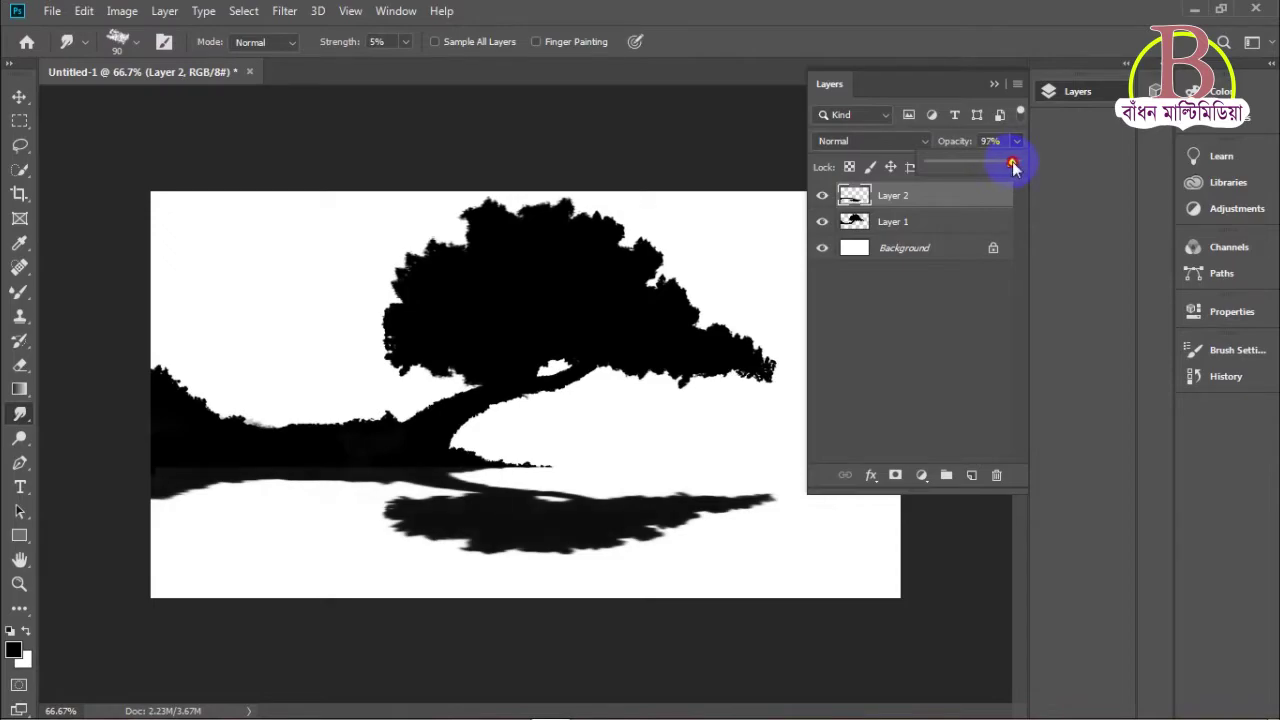
drag(1015, 169, 1033, 171)
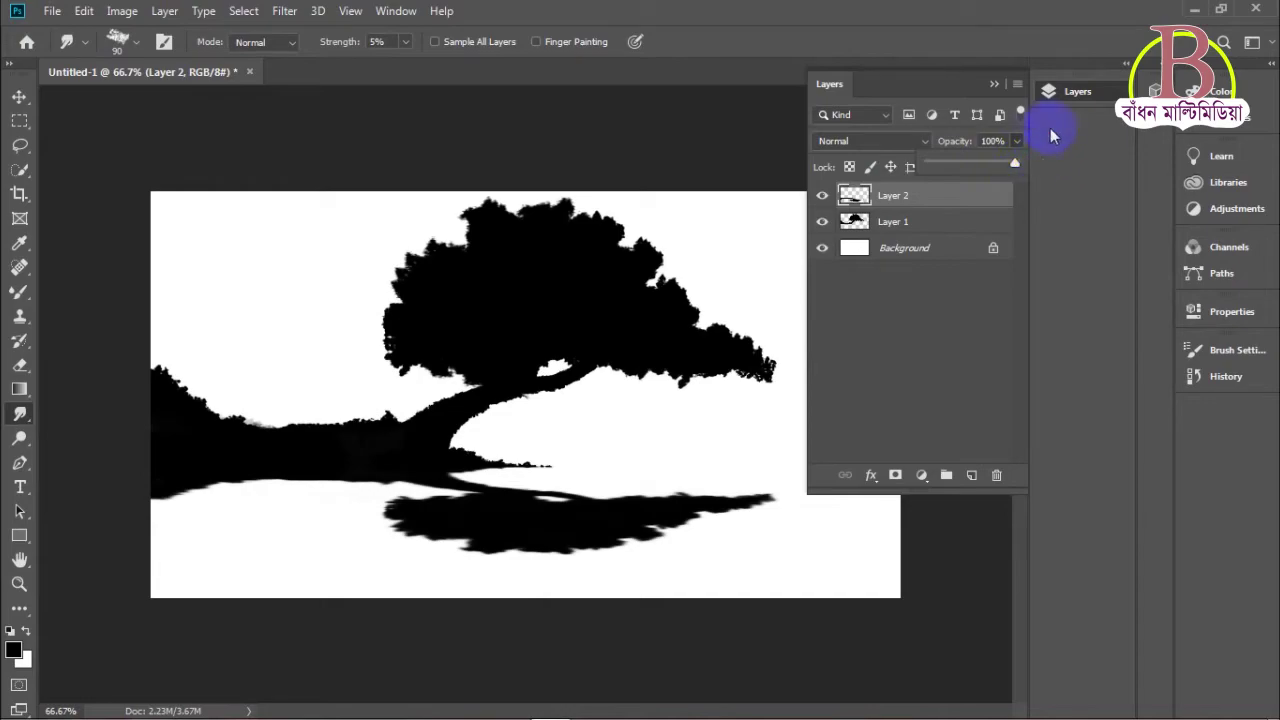
click(1056, 98)
click(1064, 94)
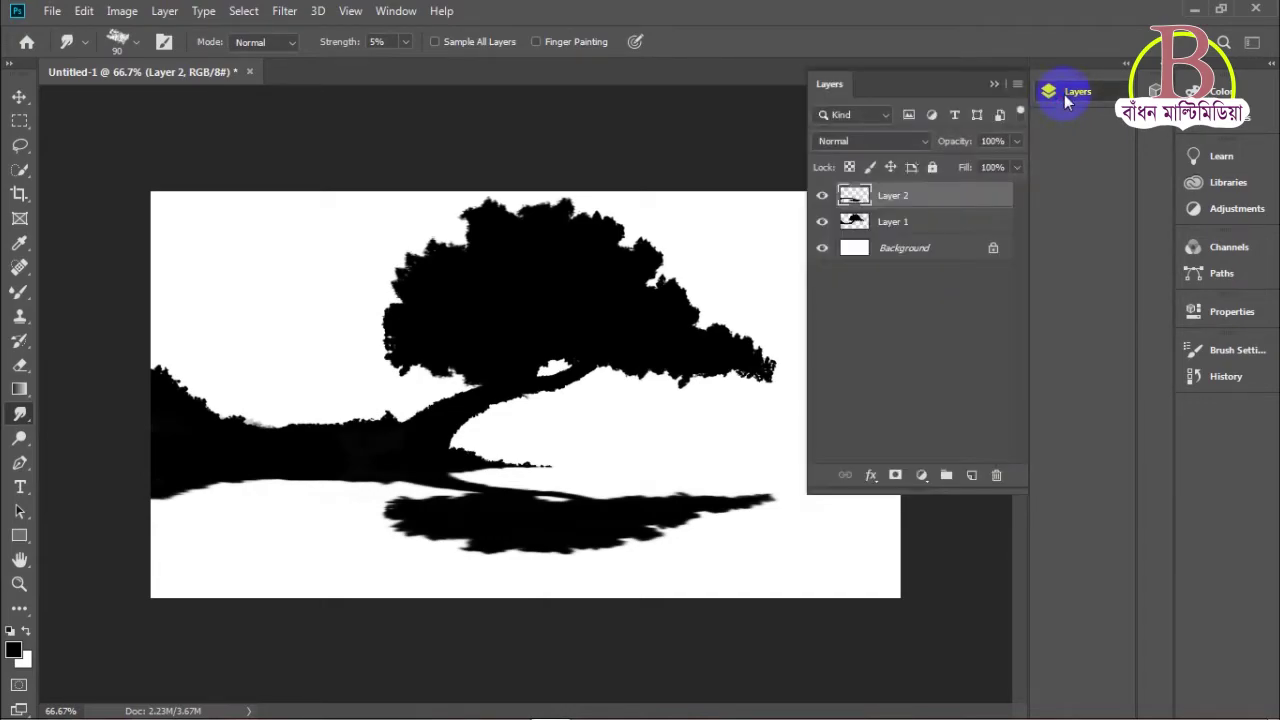
Step: Create a new layer with default settings and move it beneath Layer 1, directly above the Background
key(ctrl+shift+n)
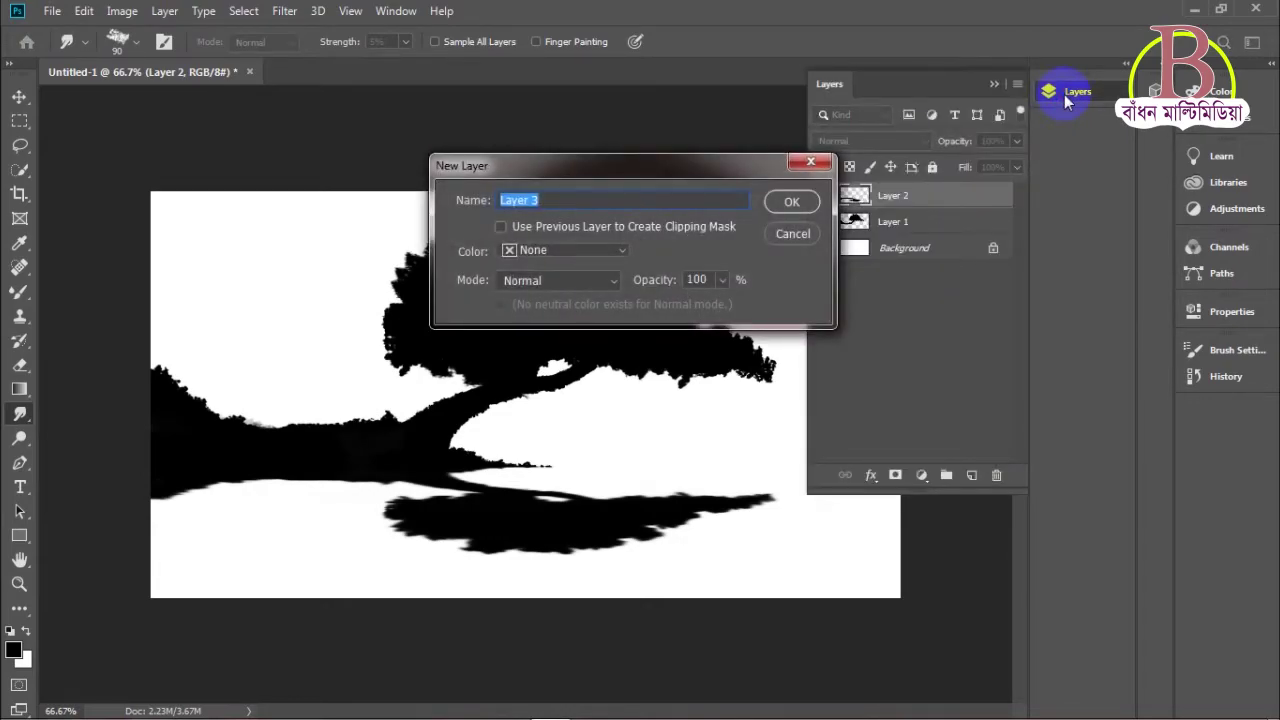
key(Return)
drag(971, 206, 963, 258)
click(1097, 95)
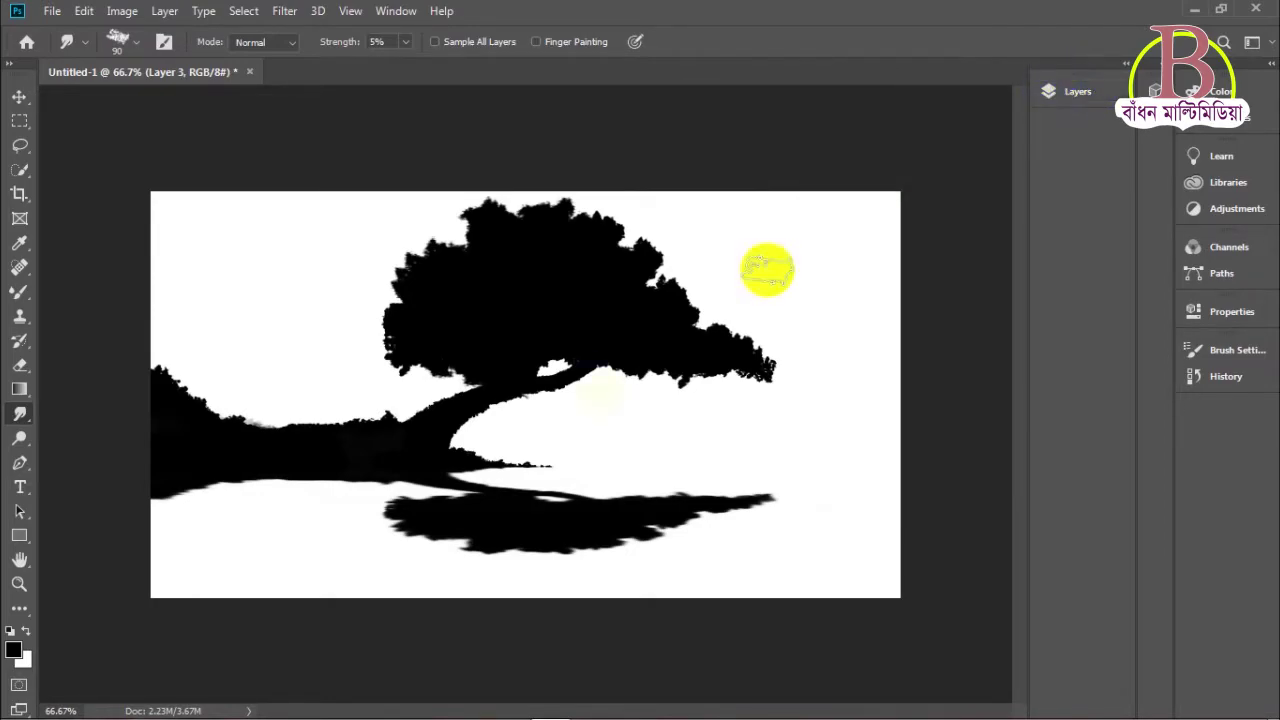
key(bracketright)
key(bracketright)
key(bracketright)
key(bracketright)
key(bracketright)
key(bracketright)
key(bracketright)
key(bracketright)
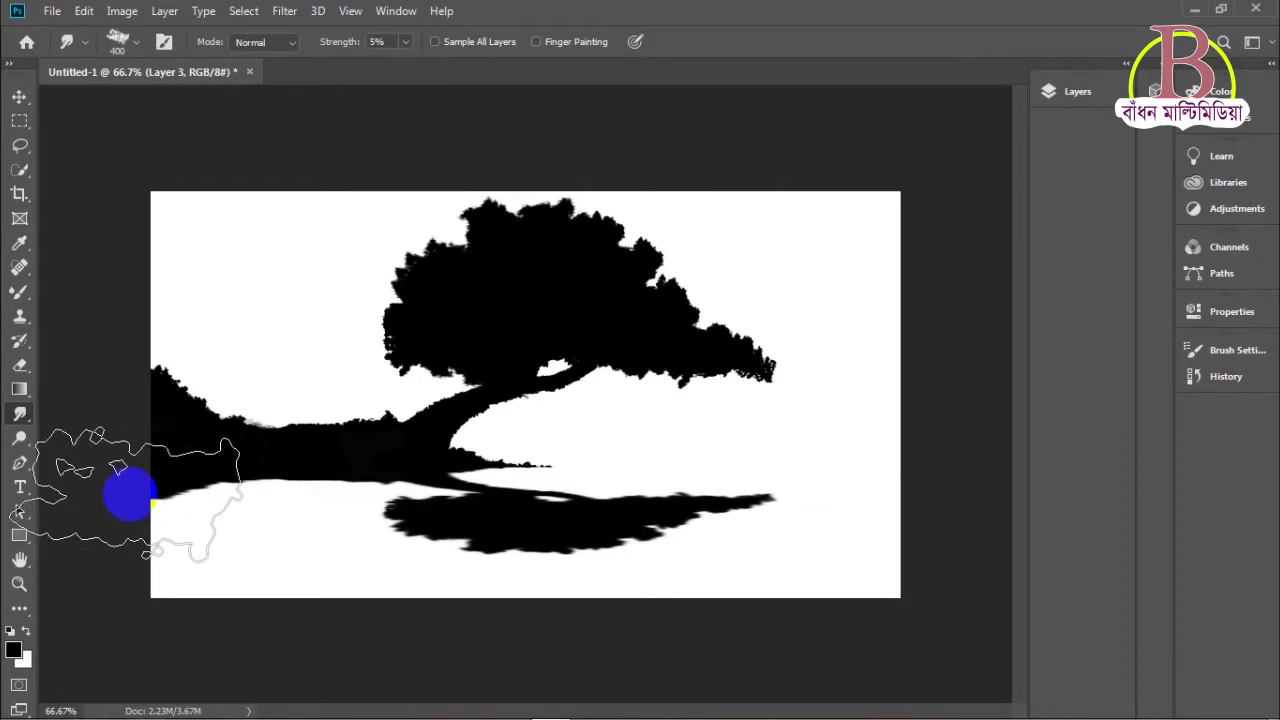
Step: Switch to the Mixer Brush, set the foreground color to dark gray 1f1f1f and enlarge the brush to 150 px
click(18, 293)
click(206, 220)
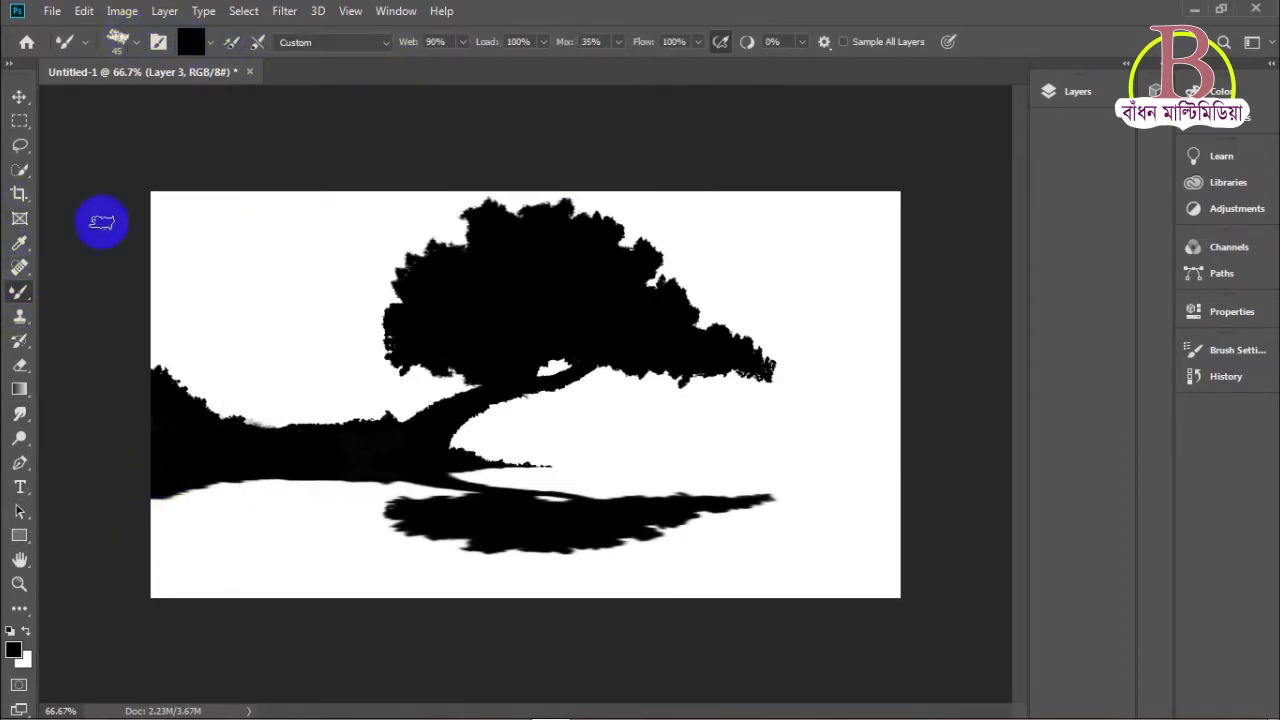
click(14, 652)
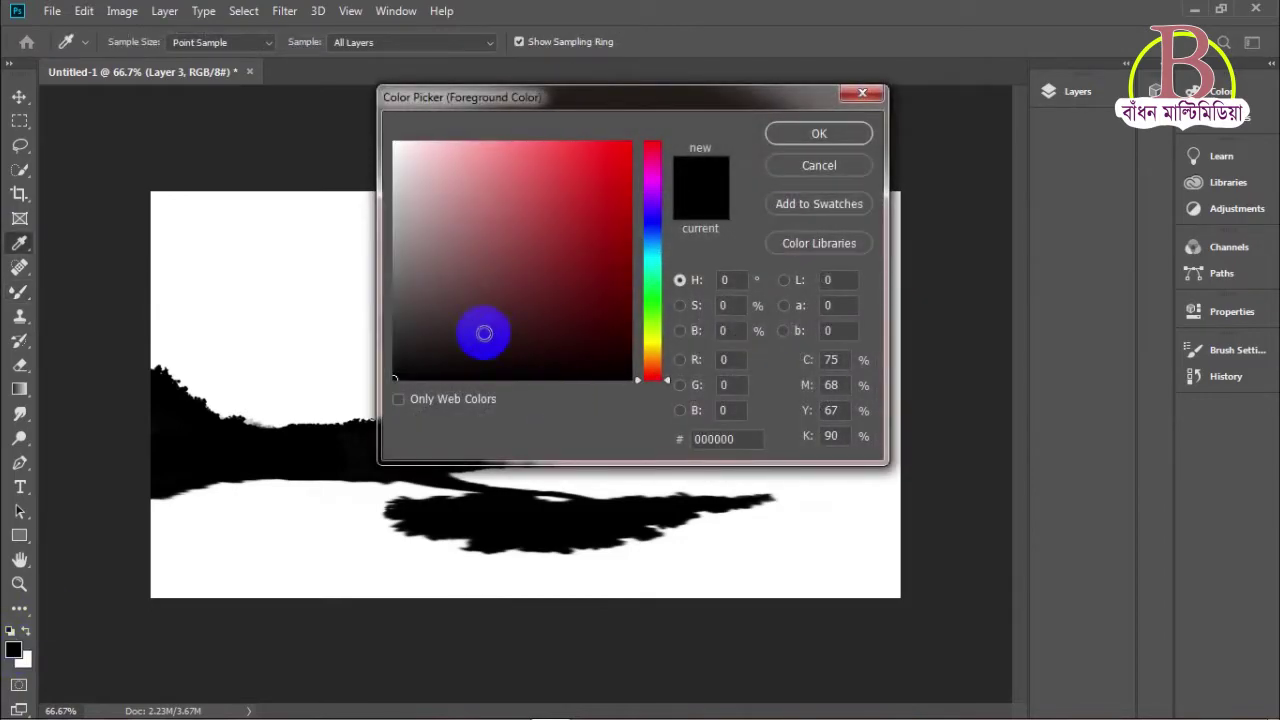
click(408, 344)
click(808, 133)
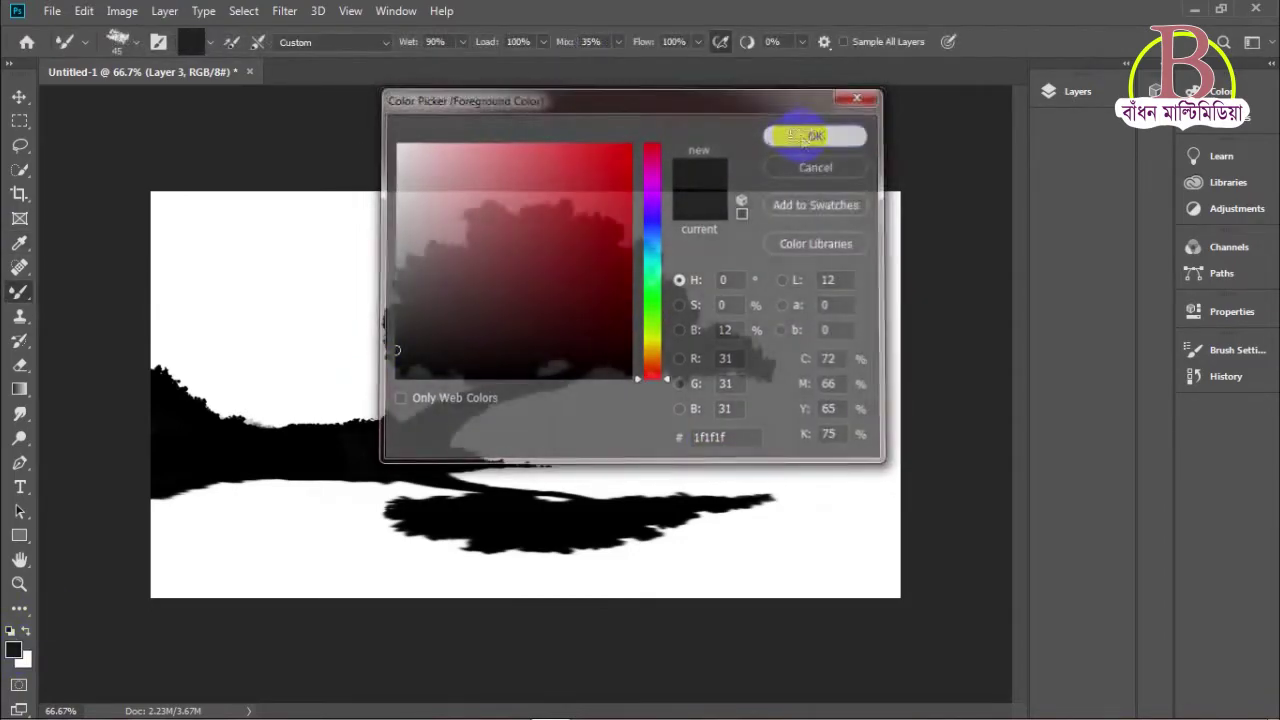
click(660, 370)
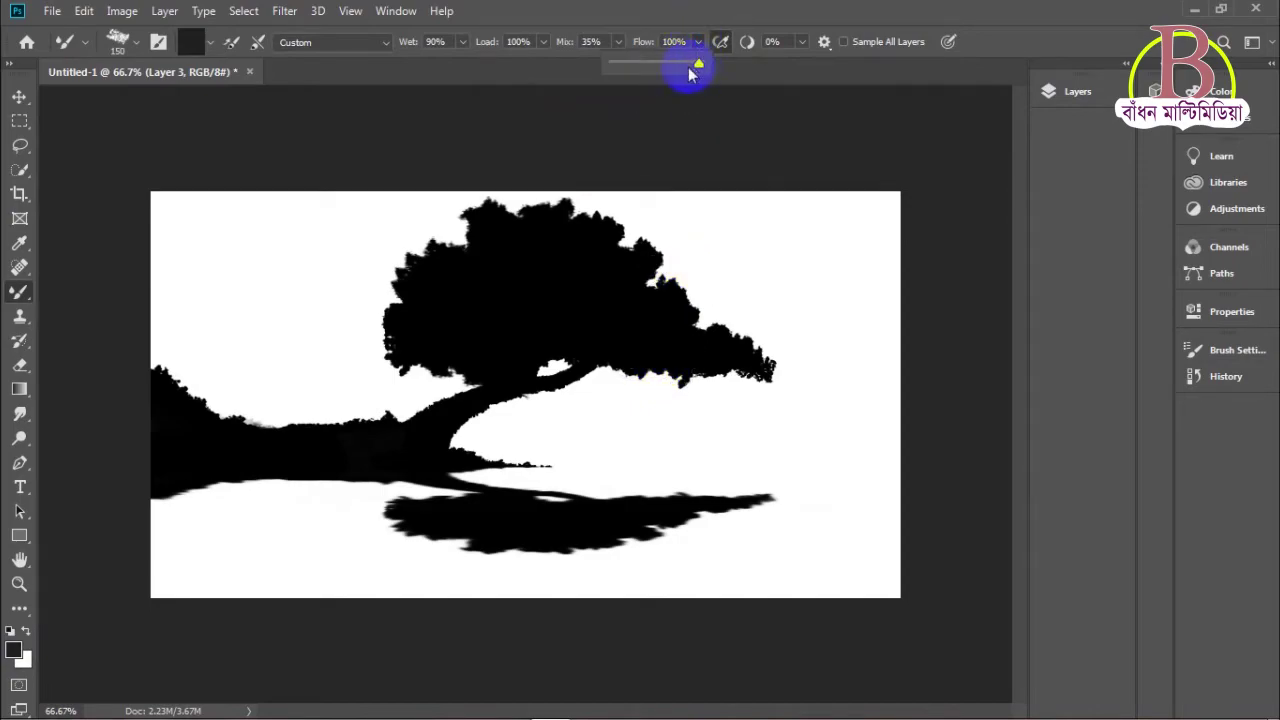
Step: Test dark gray strokes beyond the canopy's low tip with Flow reduced to 55% and 23%, undoing each one
mouse_move(765, 360)
mouse_down()
mouse_move(851, 389)
mouse_move(838, 510)
mouse_move(814, 515)
mouse_move(752, 432)
mouse_up()
key(ctrl+z)
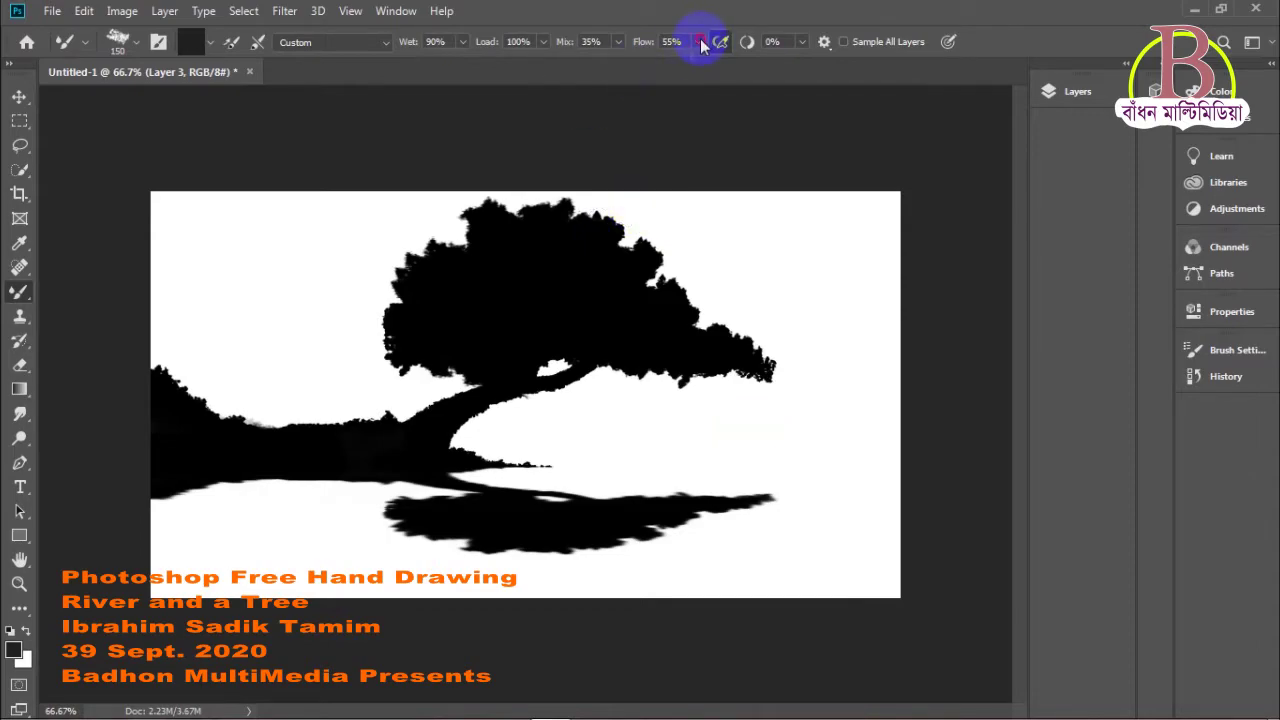
mouse_move(772, 368)
mouse_down()
mouse_move(808, 391)
mouse_move(857, 471)
mouse_move(814, 429)
mouse_move(848, 436)
mouse_up()
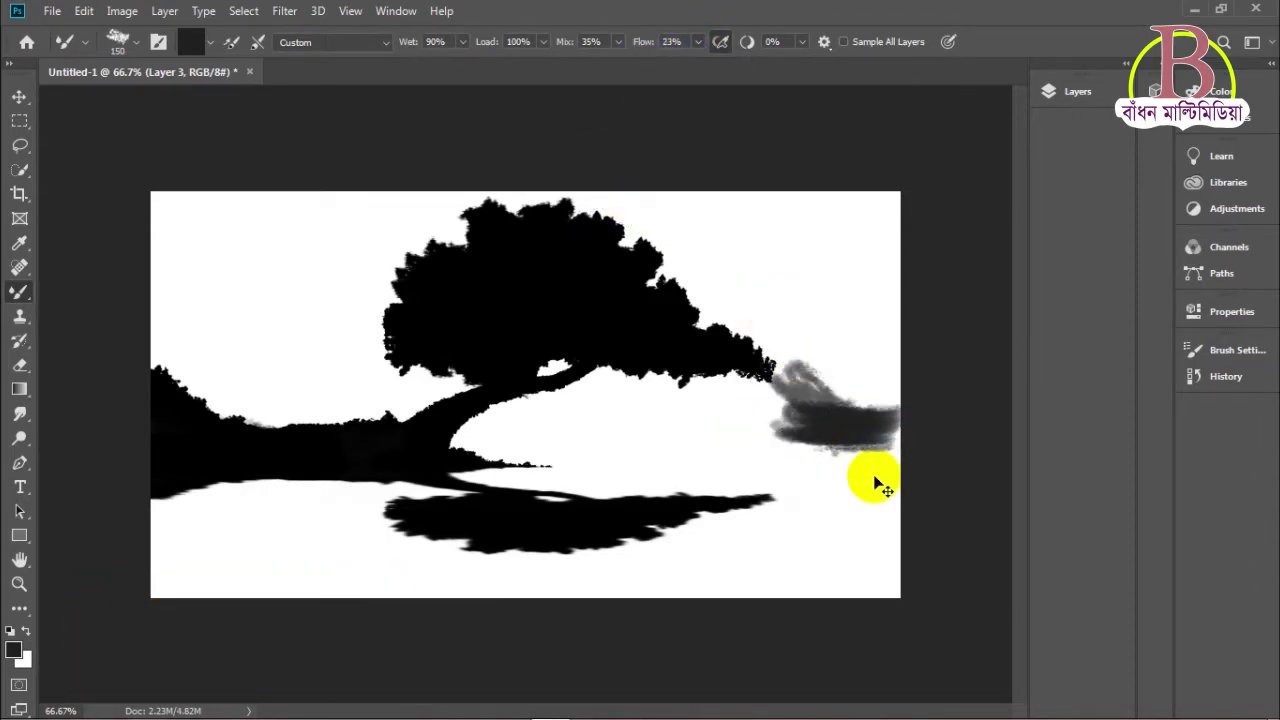
key(ctrl+z)
Step: Set the Mixer Brush's Flow to 93% and Load to 39%, and test them with a stroke beside the canopy that is undone
click(726, 42)
drag(700, 42, 754, 66)
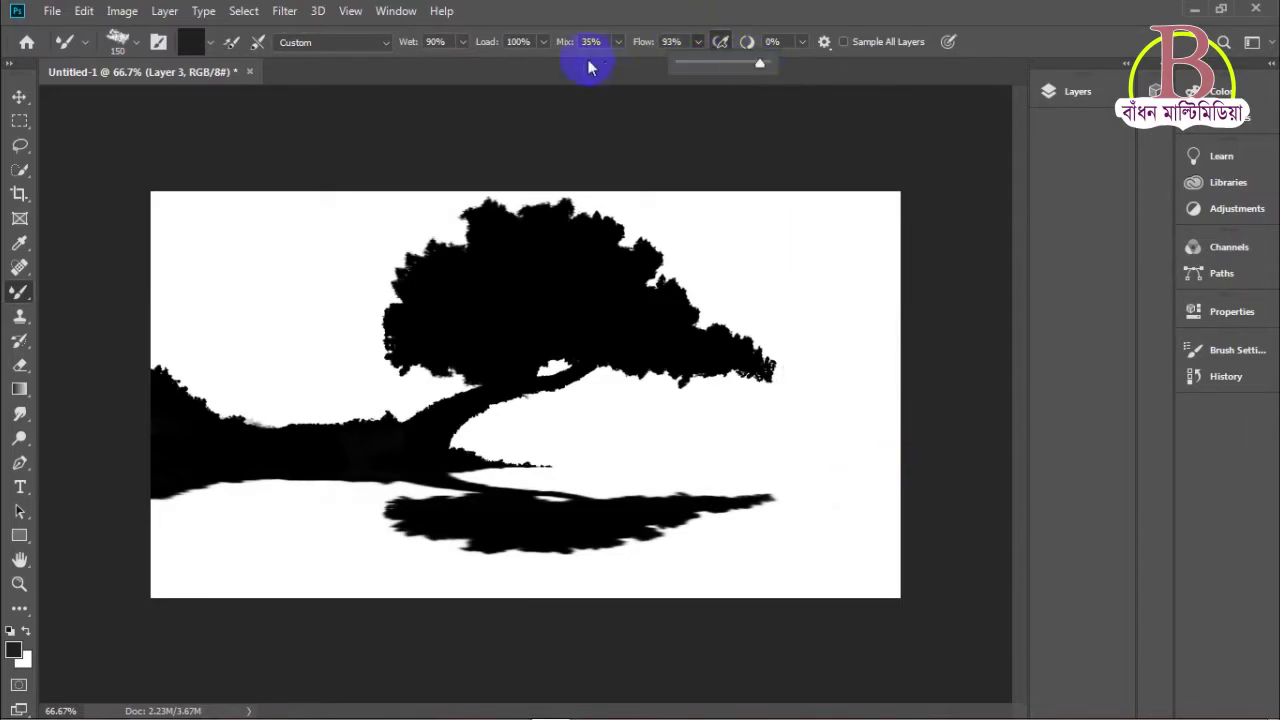
click(545, 43)
drag(660, 220, 790, 285)
key(ctrl+z)
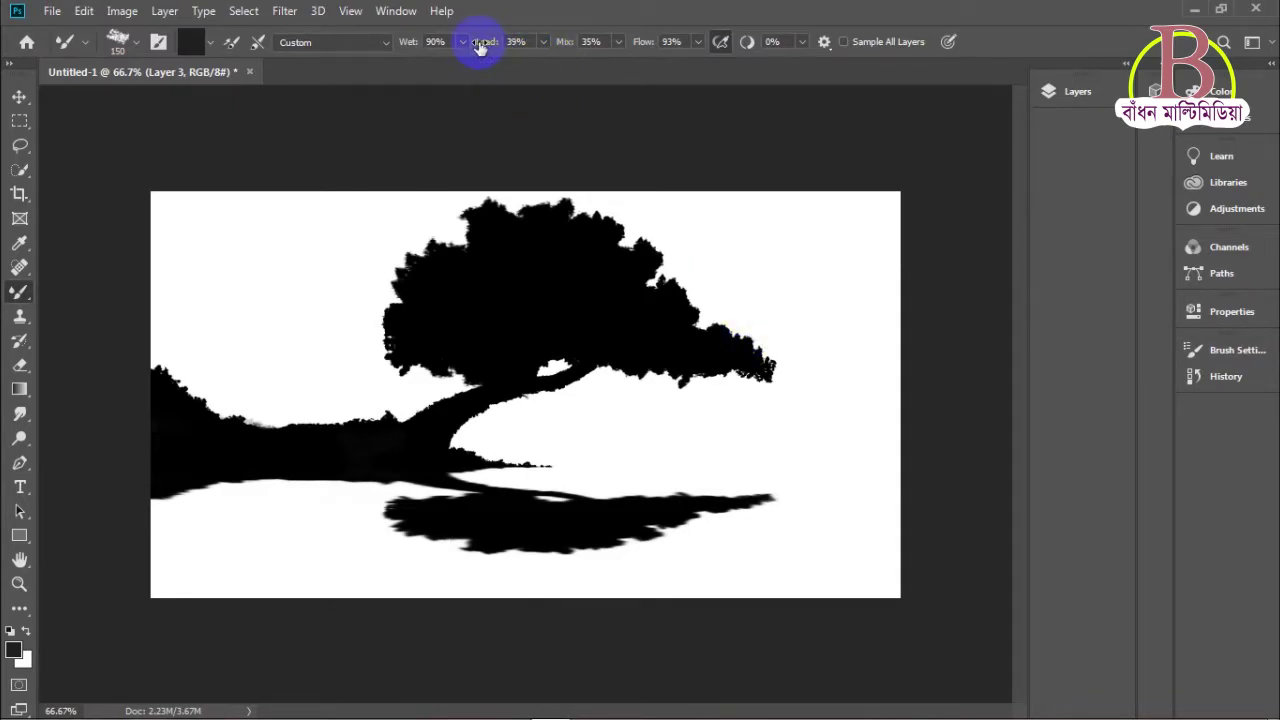
Step: Set the Mixer Brush's Wet to 21% and Mix to 65%, undoing the test strokes made in the empty sky
drag(462, 42, 405, 65)
mouse_move(1025, 345)
mouse_down()
mouse_move(910, 296)
mouse_move(863, 292)
mouse_move(850, 340)
mouse_up()
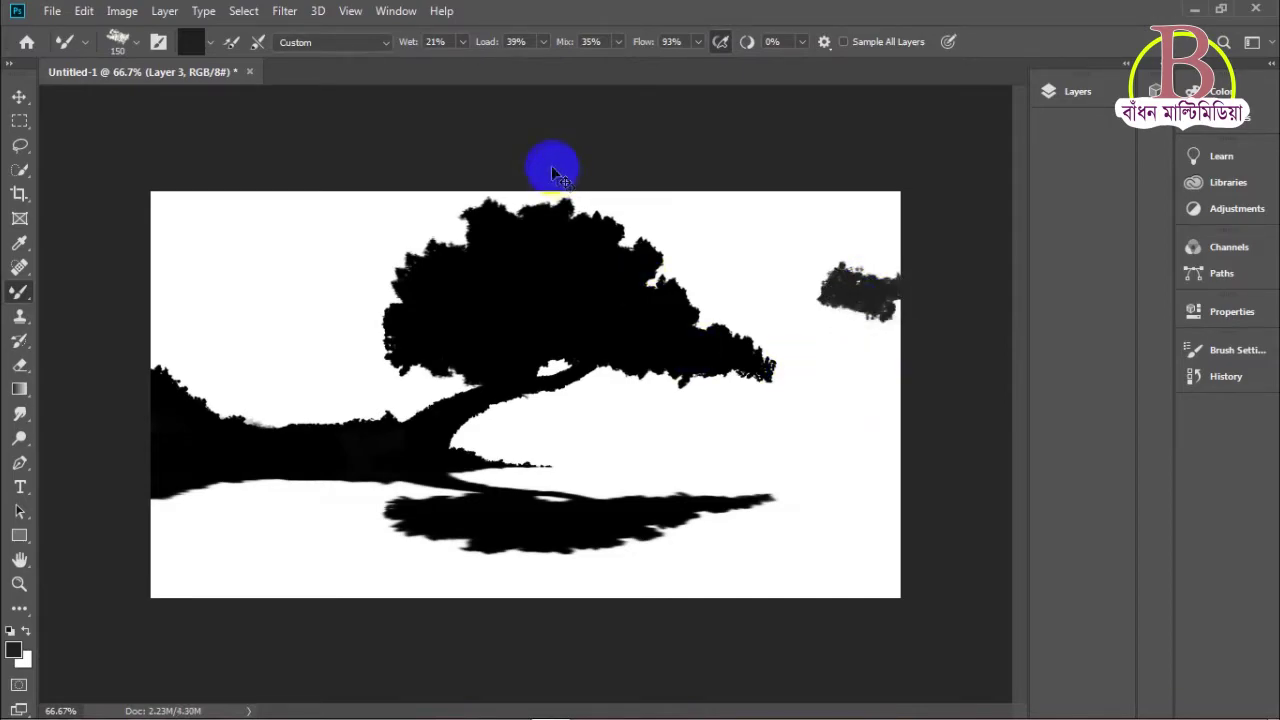
key(ctrl+z)
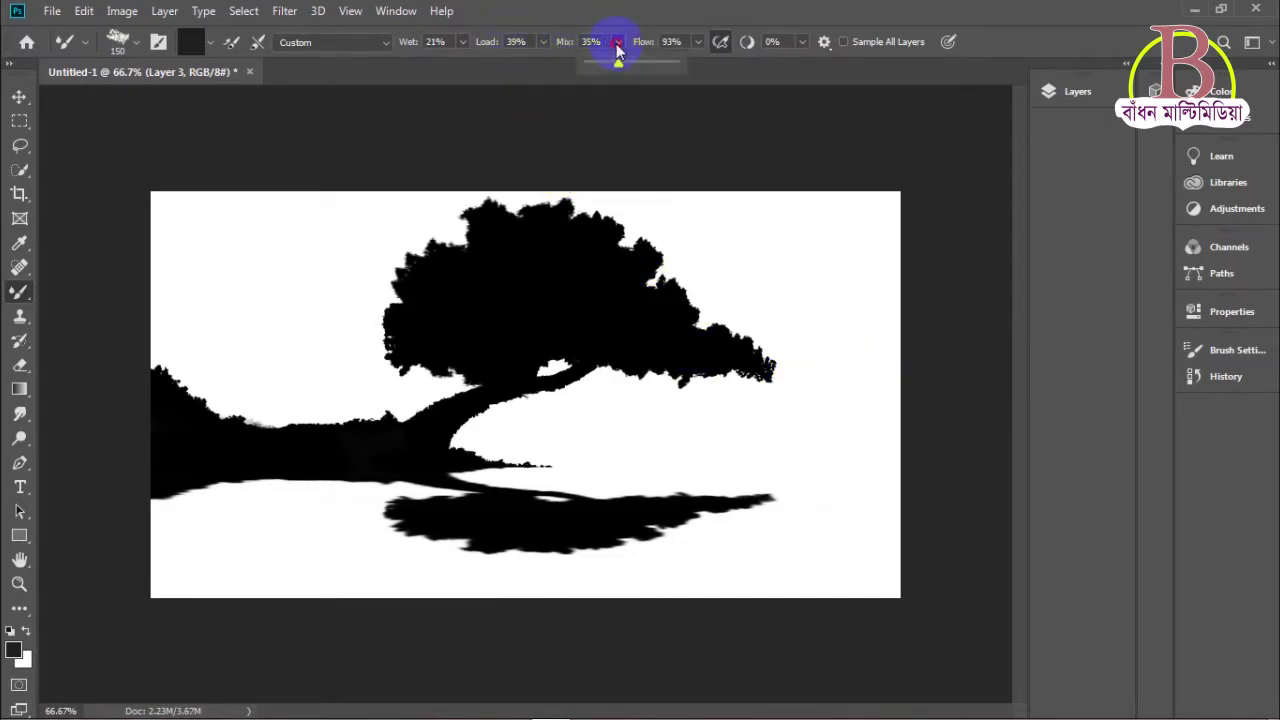
drag(755, 205, 860, 236)
key(ctrl+z)
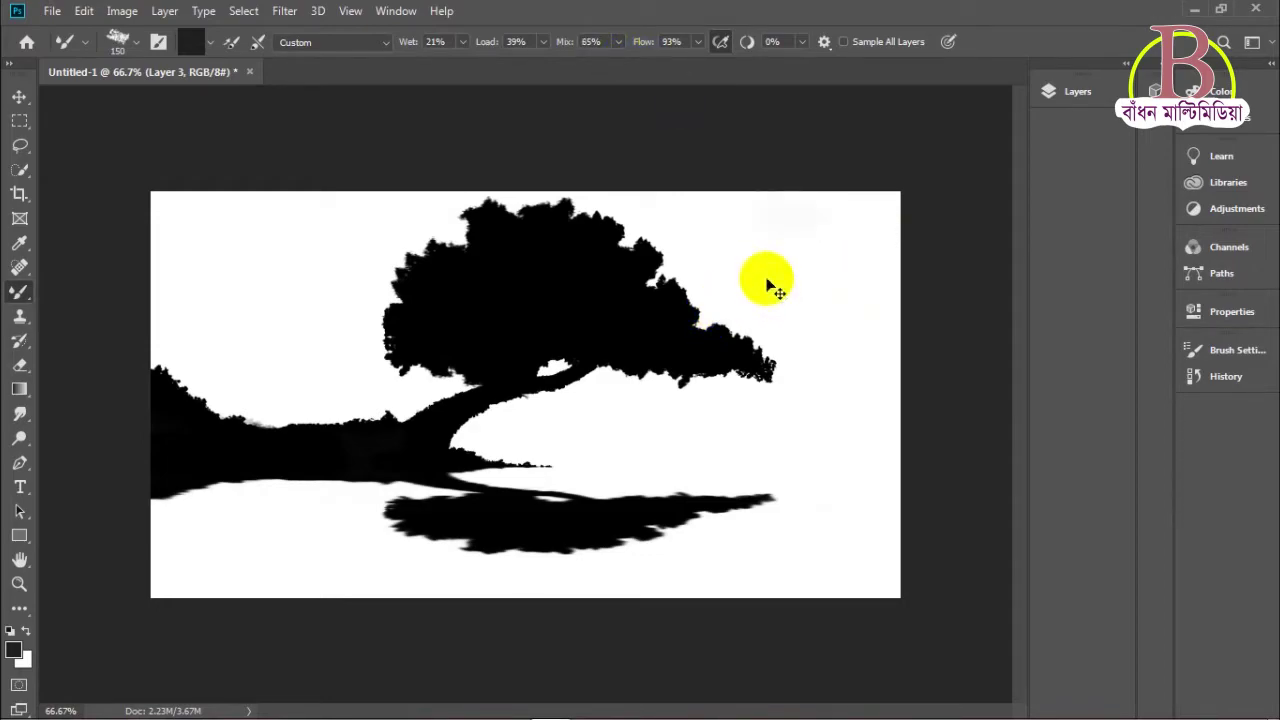
Step: Lower Layer 3's opacity and paint pale gray distant trees and water behind the silhouettes, with the Mixer Brush enlarged to 300 px
click(1112, 92)
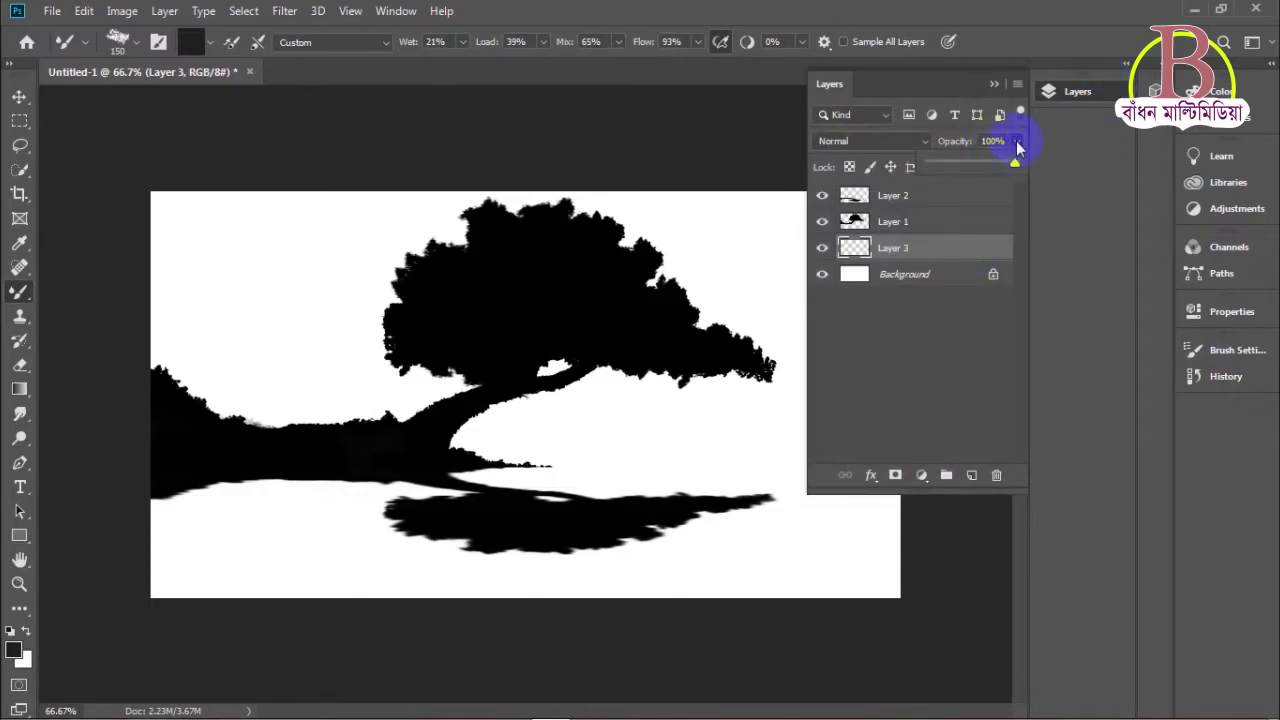
click(1072, 104)
mouse_move(486, 457)
mouse_down()
mouse_move(746, 460)
mouse_move(560, 460)
mouse_move(625, 451)
mouse_move(644, 427)
mouse_move(753, 469)
mouse_move(875, 440)
mouse_move(698, 449)
mouse_move(565, 426)
mouse_move(454, 457)
mouse_move(573, 456)
mouse_move(922, 501)
mouse_move(905, 473)
mouse_move(859, 468)
mouse_move(884, 507)
mouse_move(499, 507)
mouse_move(464, 491)
mouse_move(519, 455)
mouse_move(510, 436)
mouse_move(221, 368)
mouse_move(204, 378)
mouse_move(226, 401)
mouse_move(204, 407)
mouse_move(215, 429)
mouse_move(178, 412)
mouse_move(153, 296)
mouse_move(223, 320)
mouse_up()
key(bracketright)
key(bracketright)
key(bracketright)
key(bracketright)
mouse_move(312, 402)
mouse_down()
mouse_move(437, 286)
mouse_move(480, 400)
mouse_move(537, 437)
mouse_move(677, 423)
mouse_move(837, 469)
mouse_move(786, 506)
mouse_move(257, 531)
mouse_move(443, 523)
mouse_move(886, 562)
mouse_move(650, 566)
mouse_up()
mouse_move(291, 372)
mouse_down()
mouse_move(331, 394)
mouse_move(386, 394)
mouse_up()
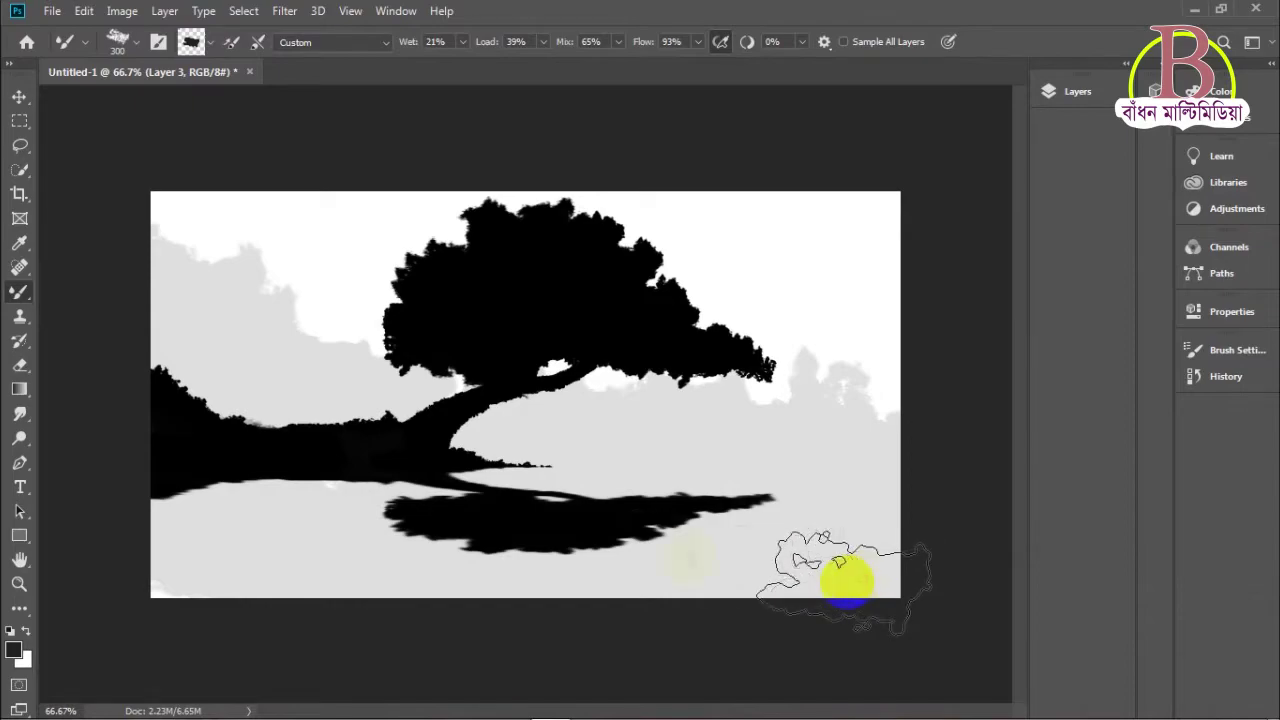
Step: Finish the pale gray water on Layer 3 and add a new active layer directly above it
drag(317, 566, 222, 530)
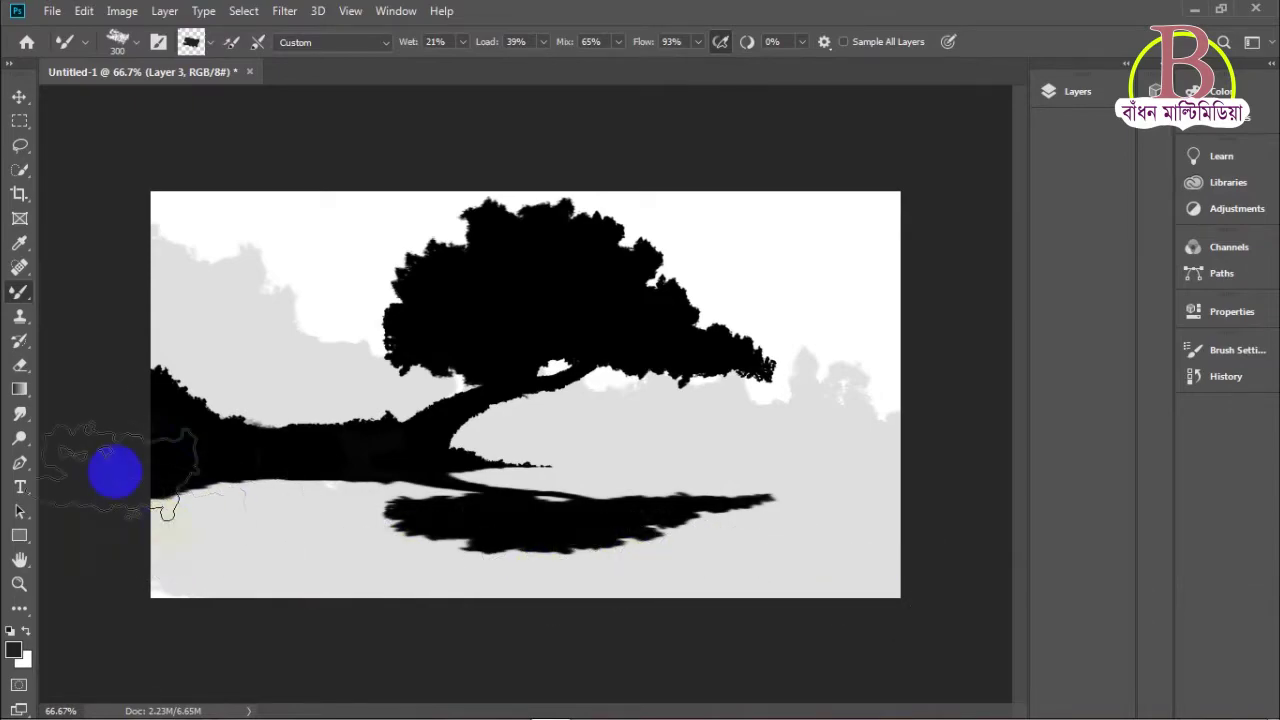
click(1045, 93)
key(ctrl+shift+n)
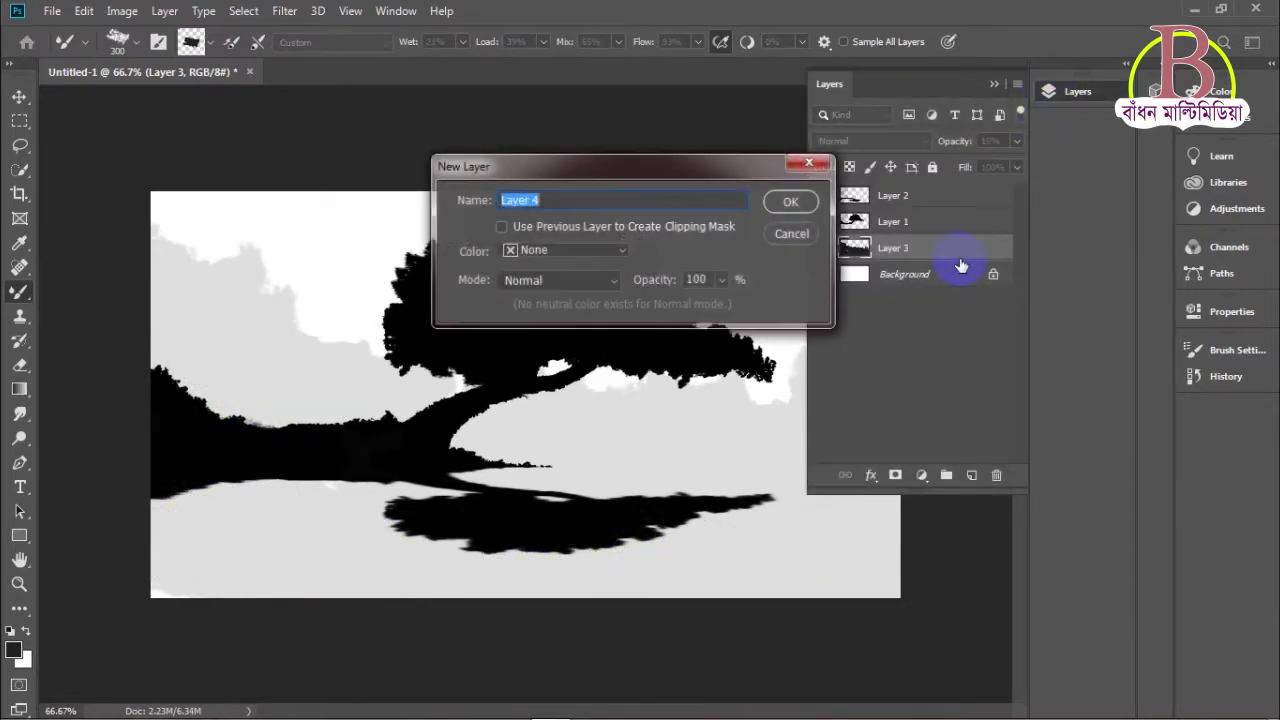
key(Return)
click(940, 276)
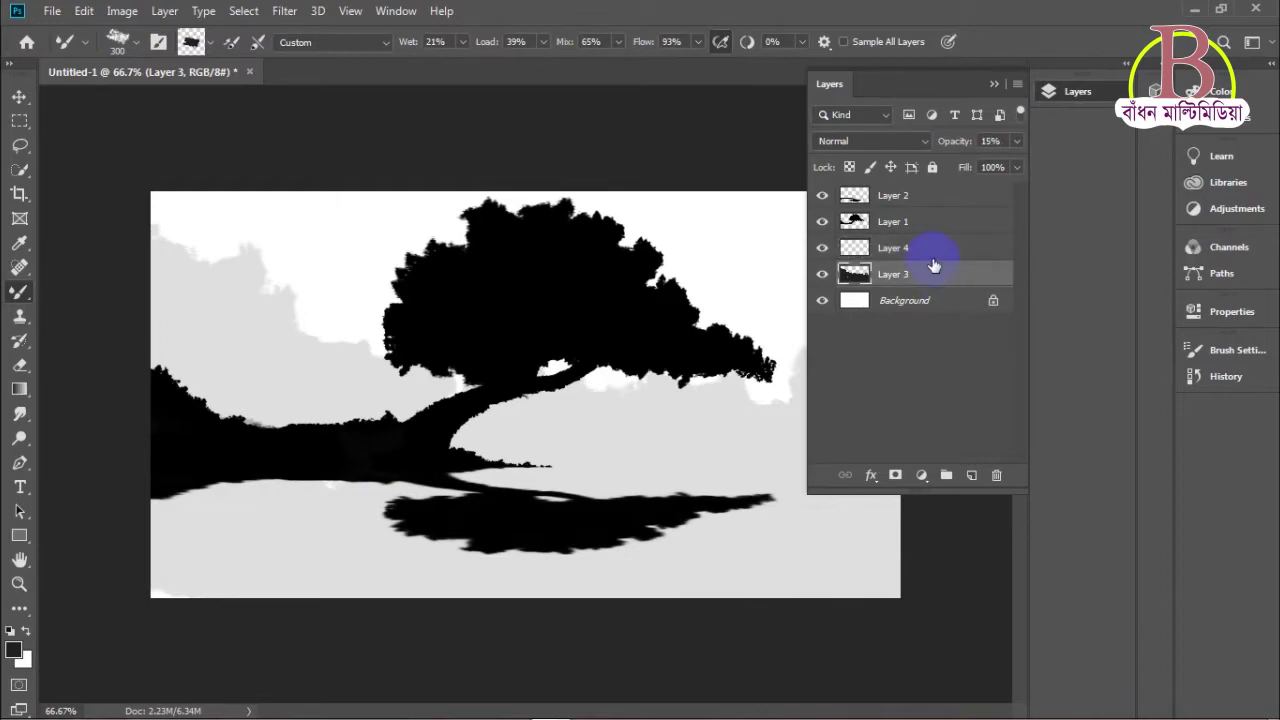
click(1062, 94)
click(1062, 94)
click(982, 242)
click(1061, 91)
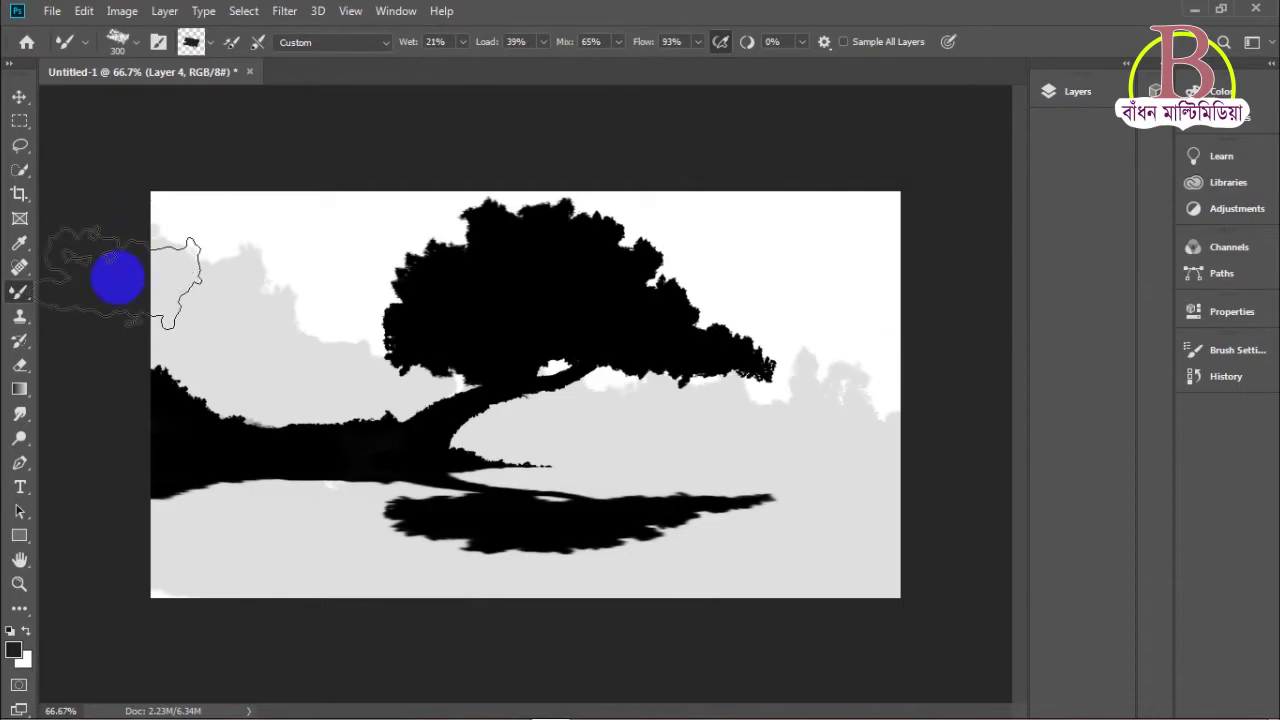
Step: Switch to the Brush tool, choose the ragged 50 px foliage tip, and set Opacity to 5% and Flow to 10%
right_click(19, 291)
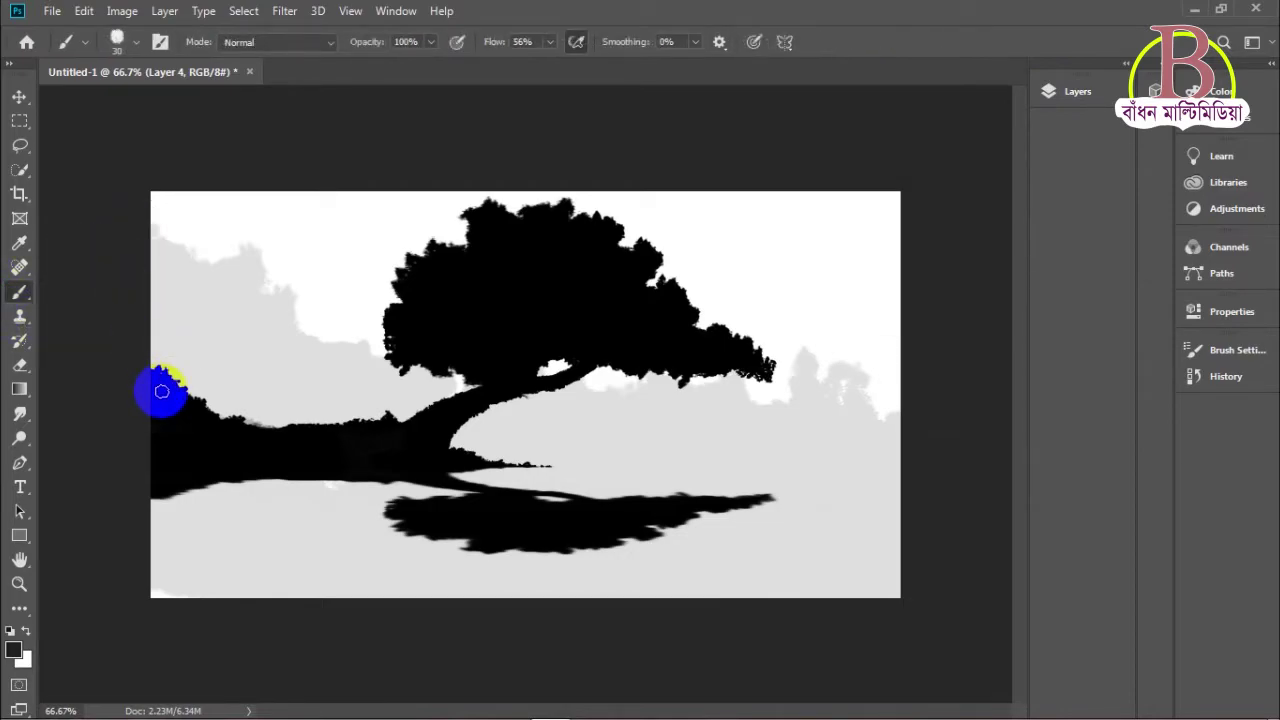
mouse_move(150, 390)
mouse_down()
mouse_move(188, 437)
mouse_move(232, 450)
mouse_up()
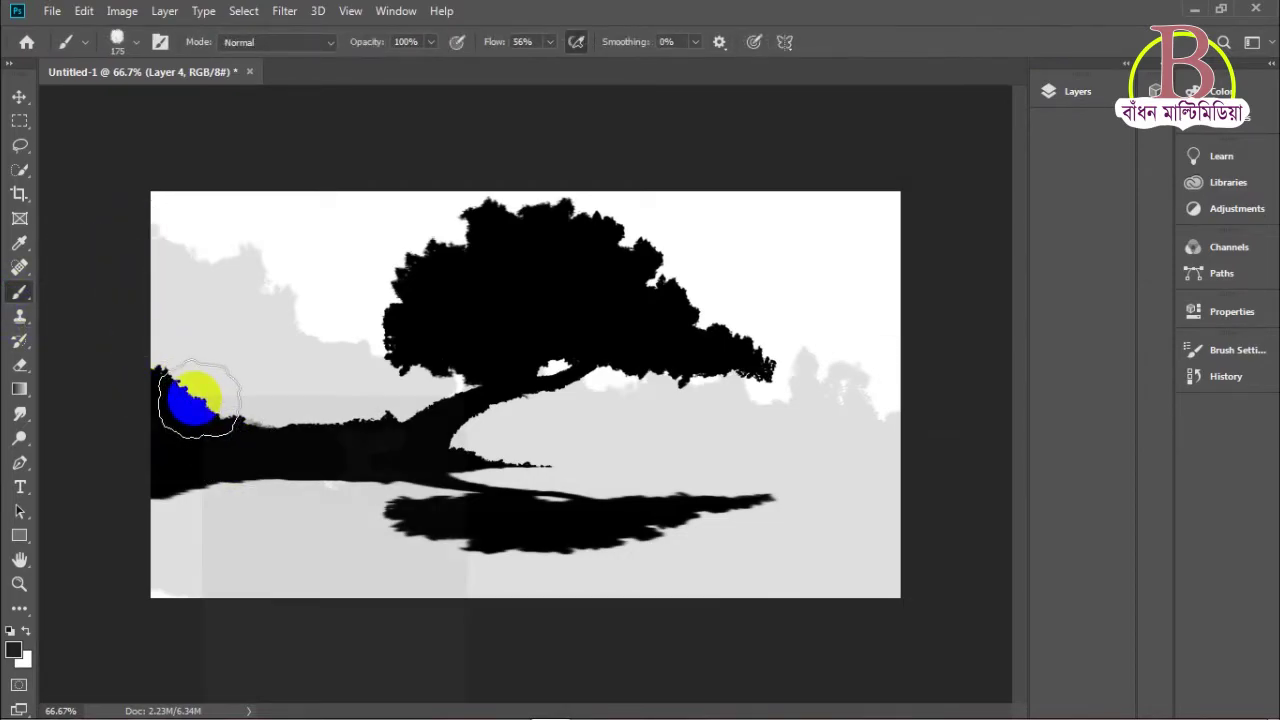
right_click(200, 400)
click(1232, 444)
click(1238, 350)
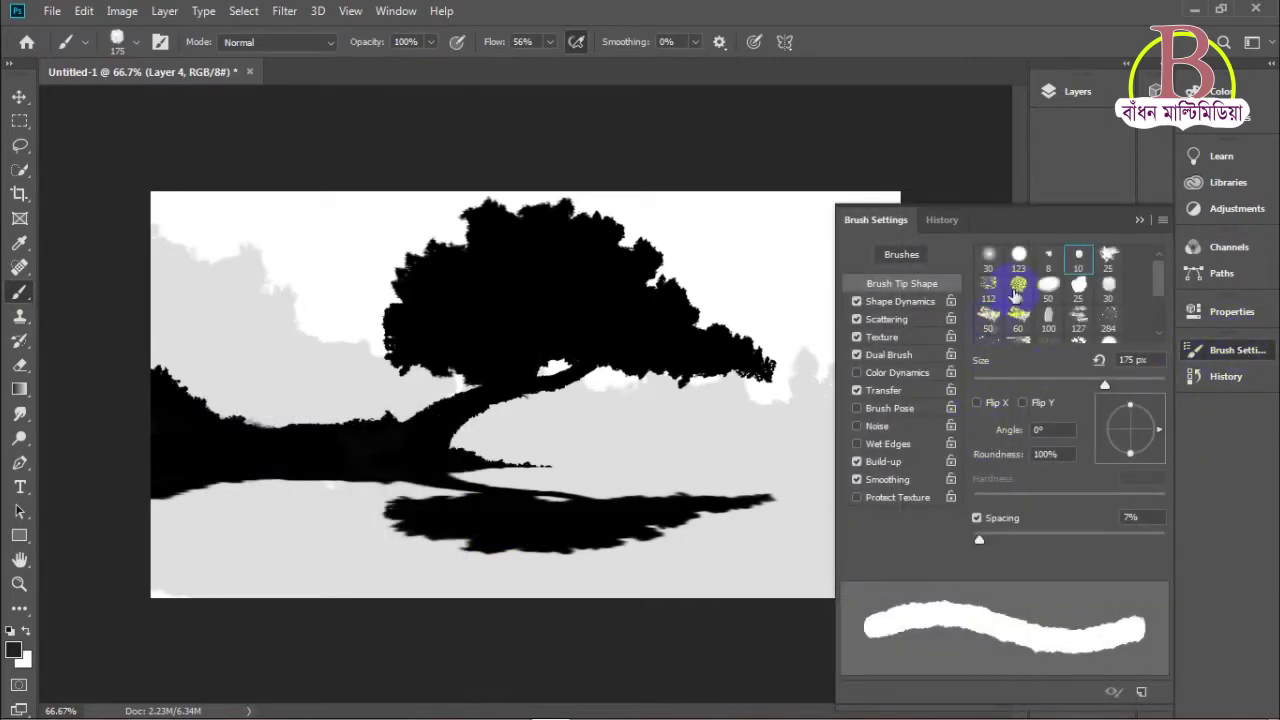
click(989, 318)
click(1249, 352)
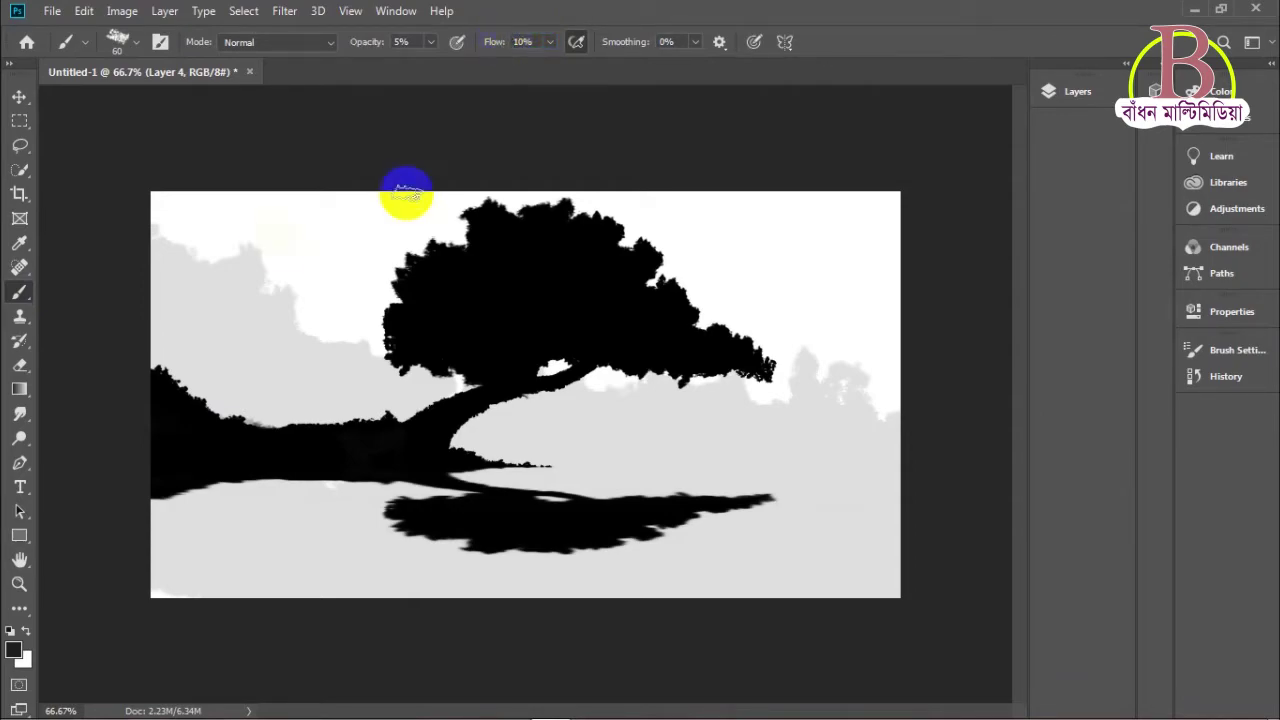
Step: Paint cloudy gray shading in the sky above the left bank at 250 px, raising Flow to 20% and Opacity to 10%
drag(199, 381, 251, 419)
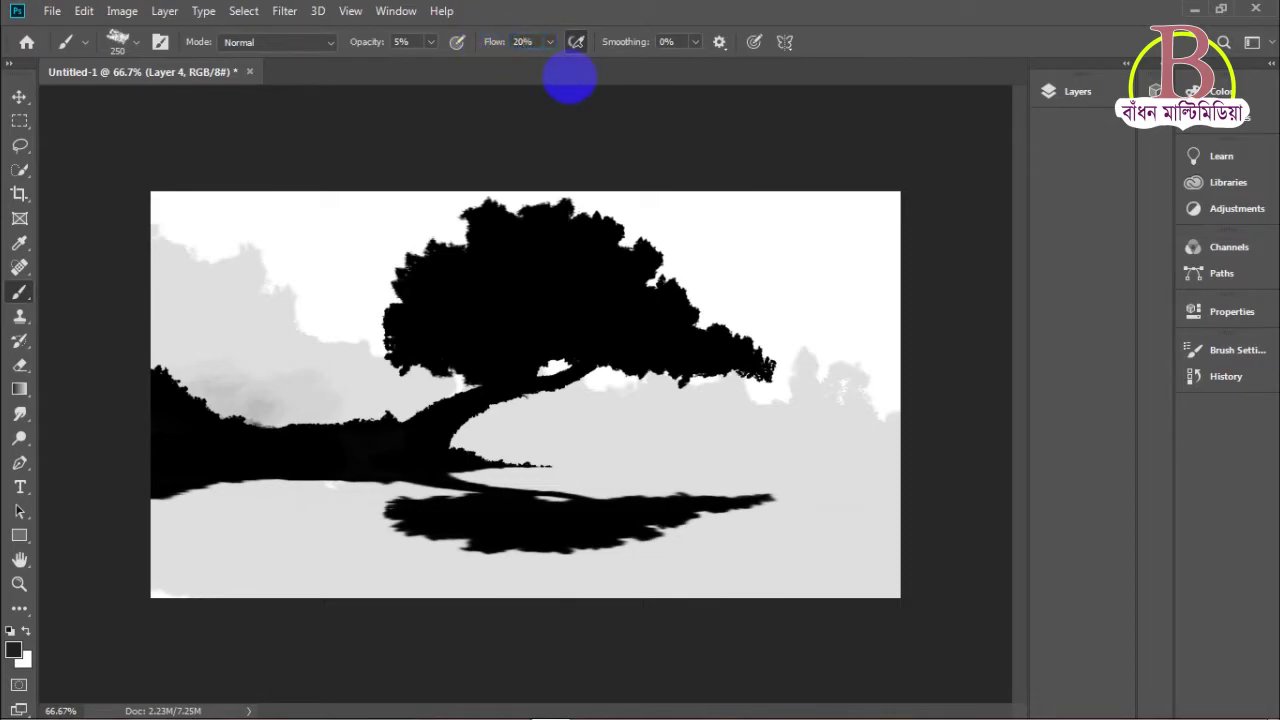
mouse_move(430, 350)
mouse_down()
mouse_move(248, 399)
mouse_move(313, 394)
mouse_move(268, 409)
mouse_up()
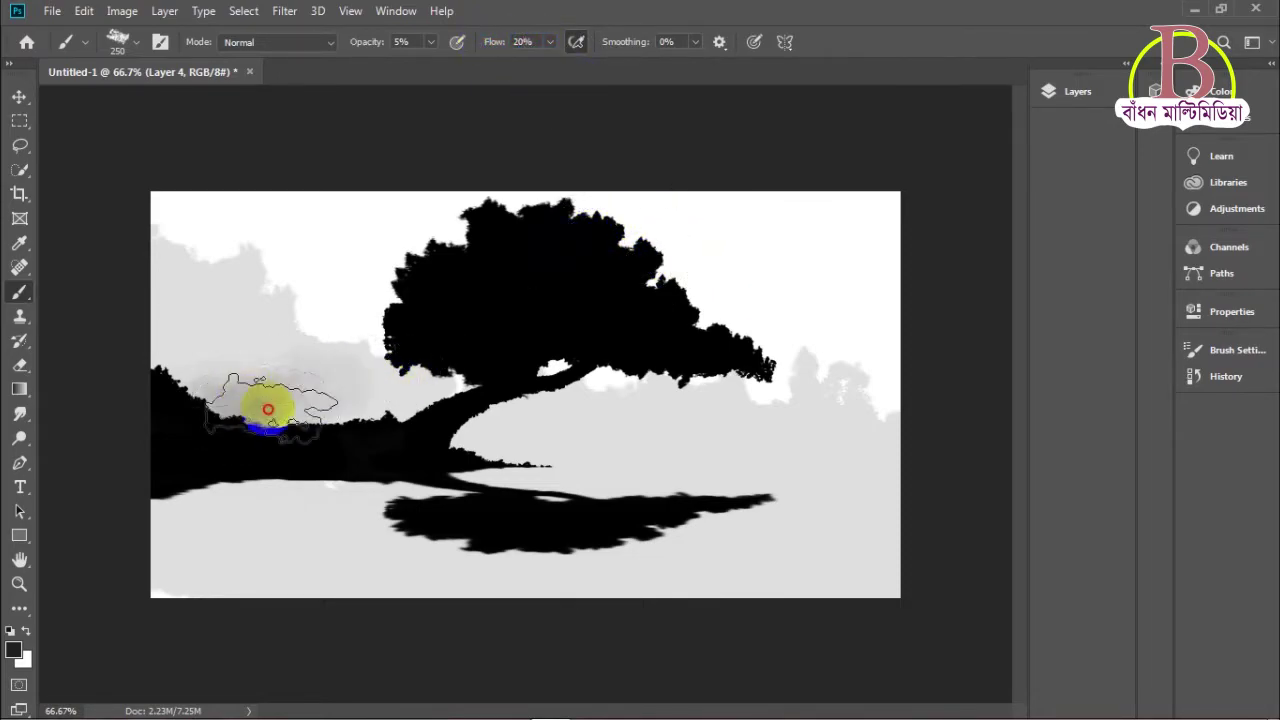
mouse_move(243, 368)
mouse_down()
mouse_move(205, 402)
mouse_move(158, 397)
mouse_move(266, 431)
mouse_move(168, 325)
mouse_move(185, 400)
mouse_up()
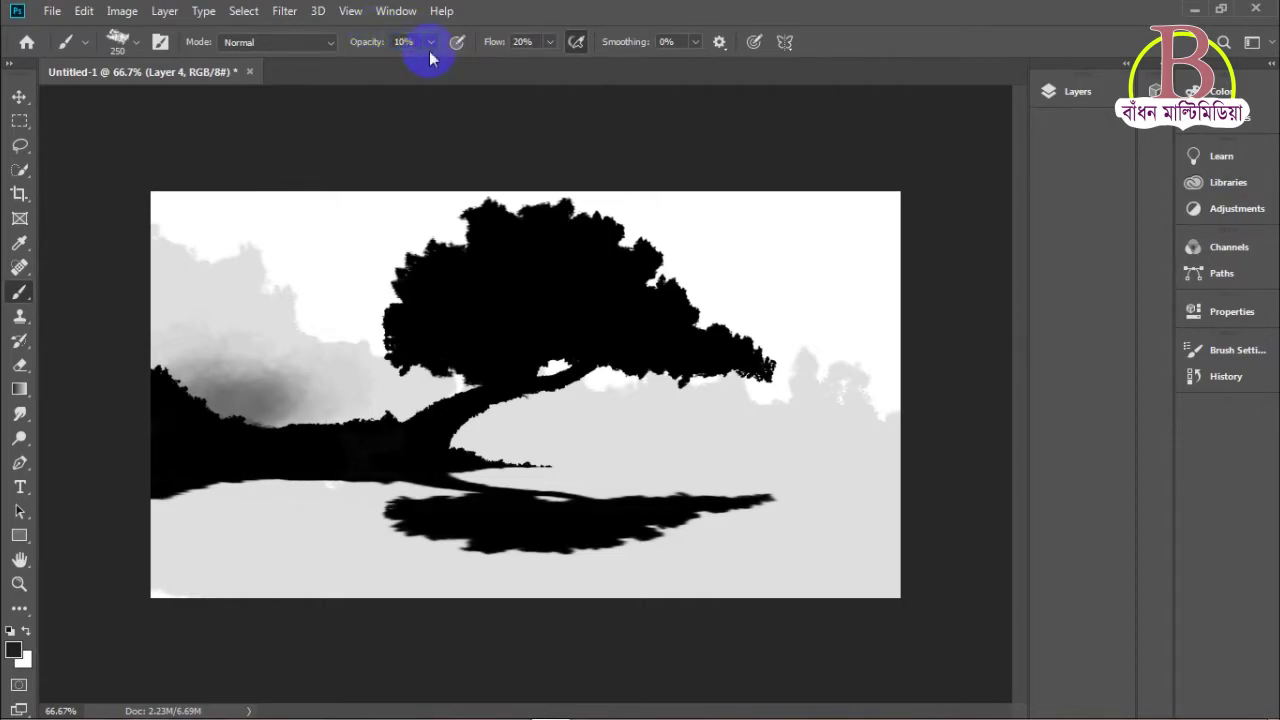
mouse_move(200, 375)
mouse_down()
mouse_move(222, 398)
mouse_move(200, 372)
mouse_move(162, 385)
mouse_move(143, 376)
mouse_move(363, 452)
mouse_move(402, 432)
mouse_move(487, 423)
mouse_move(143, 417)
mouse_move(261, 407)
mouse_move(231, 379)
mouse_move(161, 357)
mouse_move(123, 267)
mouse_move(152, 341)
mouse_move(113, 150)
mouse_move(127, 257)
mouse_move(148, 217)
mouse_up()
mouse_move(189, 170)
mouse_down()
mouse_move(149, 171)
mouse_move(309, 214)
mouse_move(229, 197)
mouse_move(267, 226)
mouse_move(320, 172)
mouse_move(206, 283)
mouse_move(249, 329)
mouse_move(218, 243)
mouse_move(137, 305)
mouse_move(168, 192)
mouse_up()
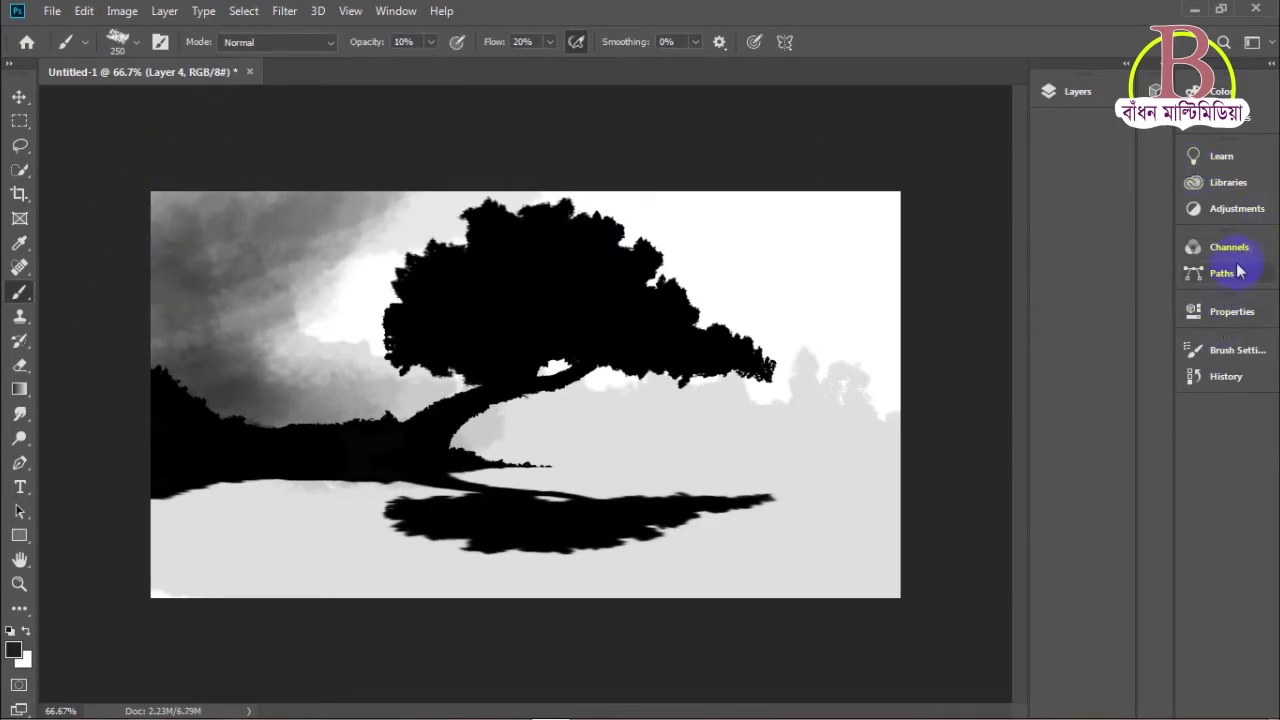
Step: Disable Shape Dynamics, Scattering, Texture and Build-up for the 250 px brush
click(1230, 350)
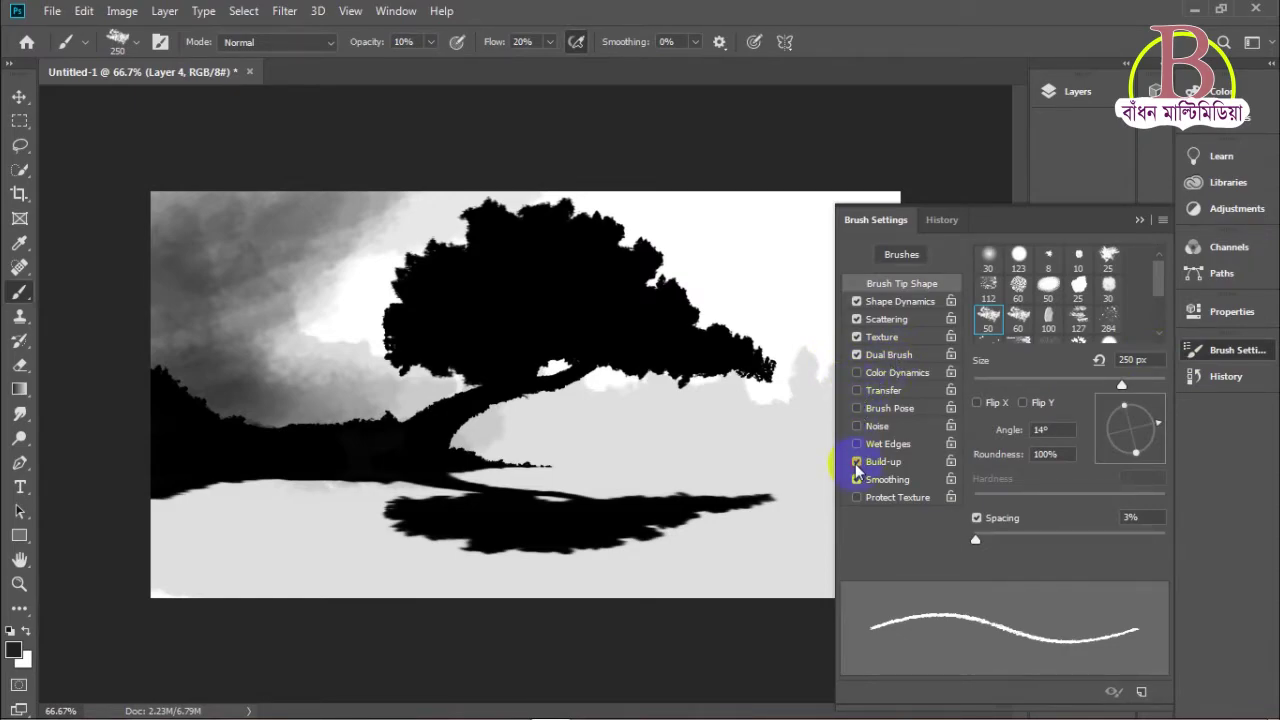
click(857, 356)
click(857, 360)
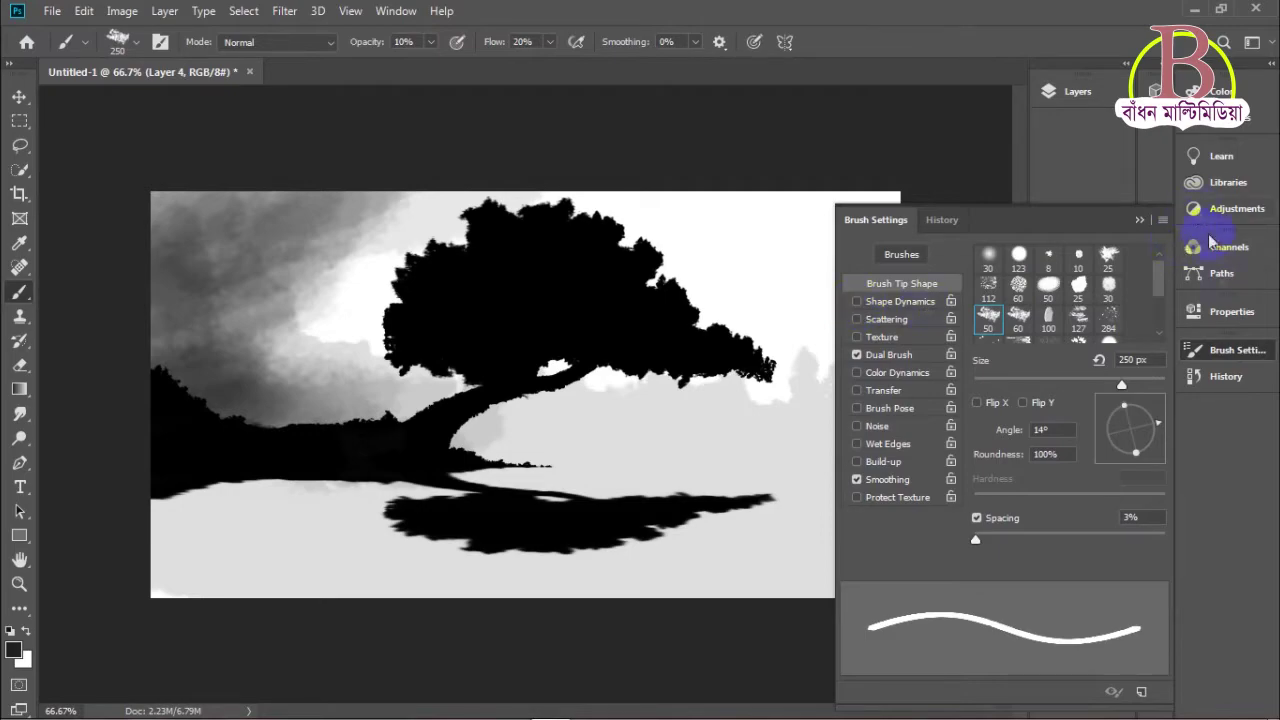
click(1230, 347)
Step: Darken the sky left of the tree to deep gray and carry lighter gray shading around the canopy and trunk
mouse_move(243, 355)
mouse_down()
mouse_move(202, 405)
mouse_move(241, 367)
mouse_up()
mouse_move(193, 325)
mouse_down()
mouse_move(206, 185)
mouse_move(179, 151)
mouse_move(157, 262)
mouse_move(137, 255)
mouse_move(243, 195)
mouse_move(232, 175)
mouse_move(149, 230)
mouse_move(190, 198)
mouse_move(175, 230)
mouse_move(176, 200)
mouse_move(295, 173)
mouse_move(307, 150)
mouse_move(190, 218)
mouse_move(178, 218)
mouse_move(183, 183)
mouse_up()
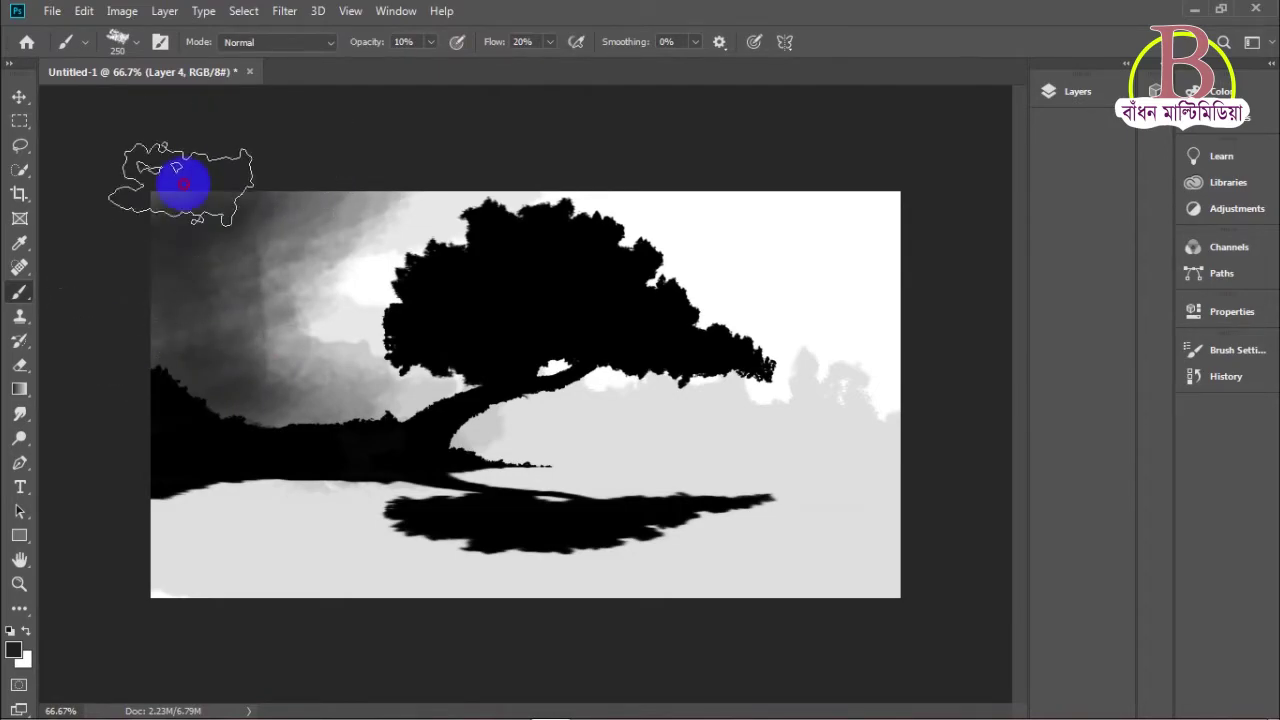
mouse_move(170, 356)
mouse_down()
mouse_move(163, 249)
mouse_move(163, 449)
mouse_move(149, 157)
mouse_move(208, 420)
mouse_move(223, 386)
mouse_move(323, 463)
mouse_move(306, 371)
mouse_move(181, 399)
mouse_move(314, 363)
mouse_move(206, 289)
mouse_move(470, 452)
mouse_move(179, 433)
mouse_move(480, 491)
mouse_move(51, 363)
mouse_move(251, 349)
mouse_move(188, 374)
mouse_move(266, 257)
mouse_move(329, 363)
mouse_move(517, 271)
mouse_move(257, 309)
mouse_move(214, 191)
mouse_move(465, 235)
mouse_up()
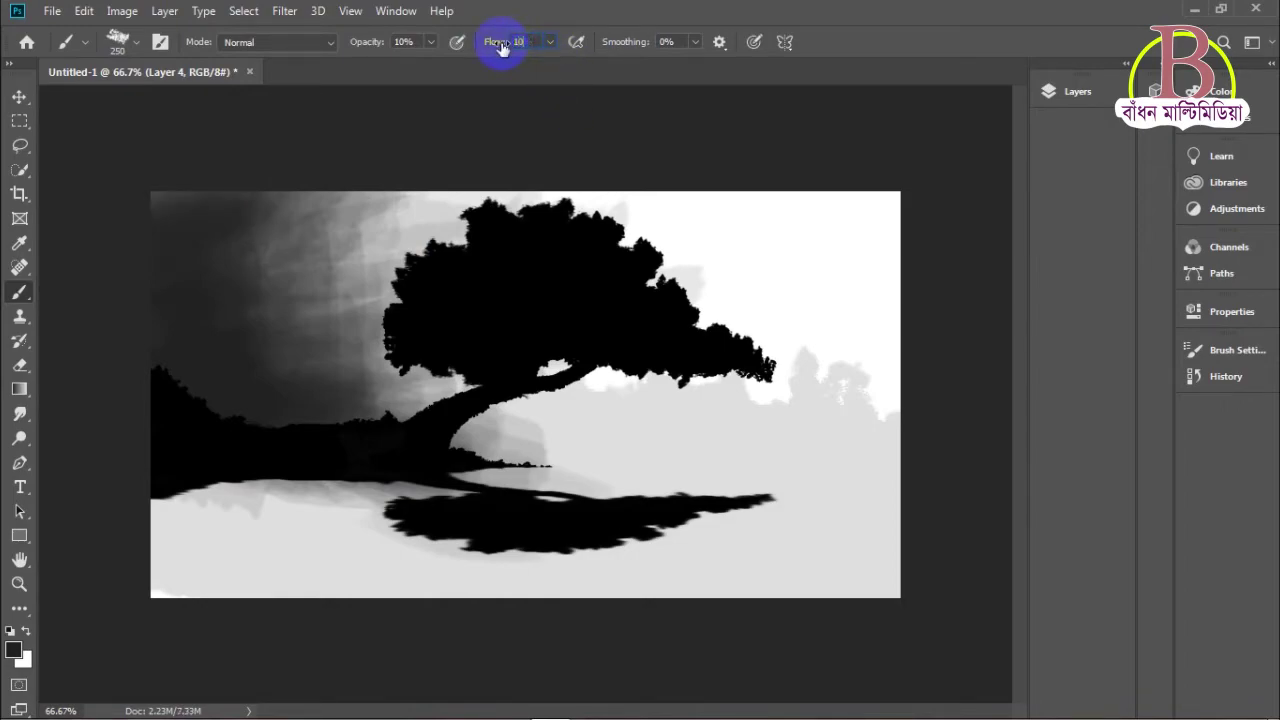
Step: With Flow 10% and Opacity 5%, shade the distant shore mid gray and tint the right sky and water, enlarging the brush to 700 px
mouse_move(330, 349)
mouse_down()
mouse_move(380, 243)
mouse_move(517, 420)
mouse_move(420, 409)
mouse_move(520, 486)
mouse_move(443, 414)
mouse_move(749, 386)
mouse_move(690, 372)
mouse_up()
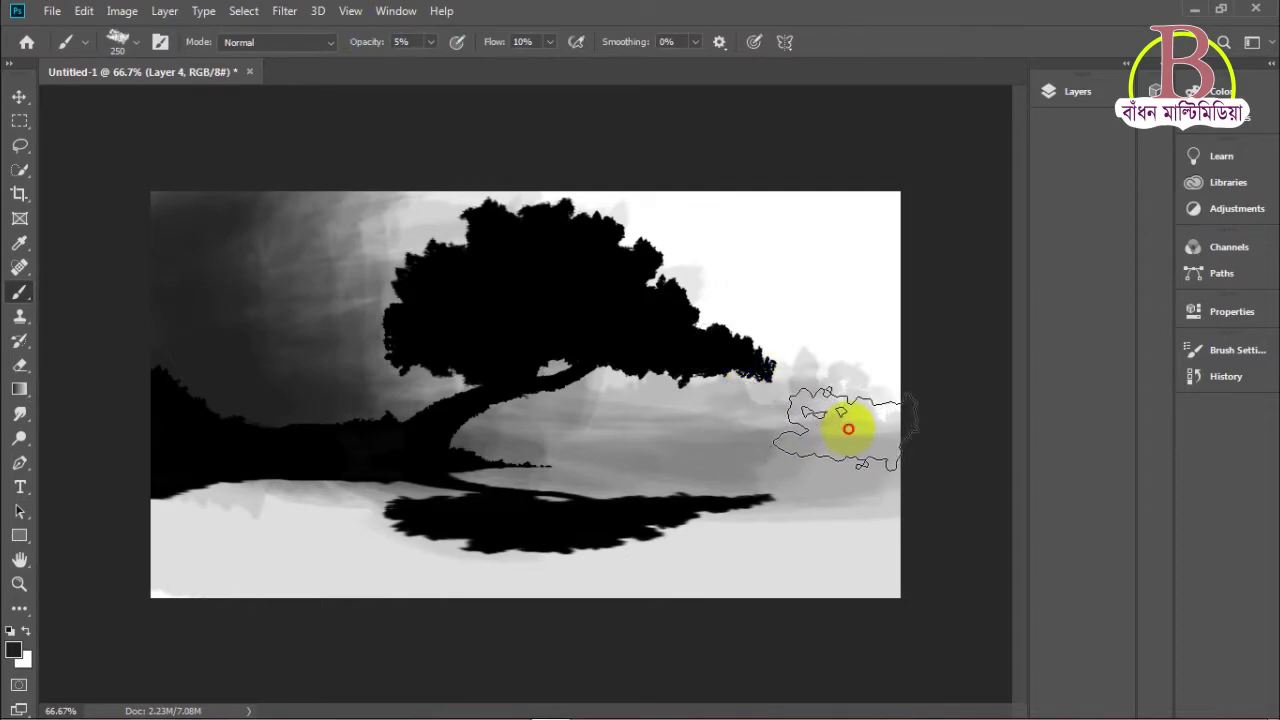
mouse_move(931, 398)
mouse_down()
mouse_move(490, 392)
mouse_move(828, 350)
mouse_move(759, 379)
mouse_move(972, 397)
mouse_move(818, 370)
mouse_up()
key(bracketright)
key(bracketright)
key(bracketright)
key(bracketright)
key(bracketright)
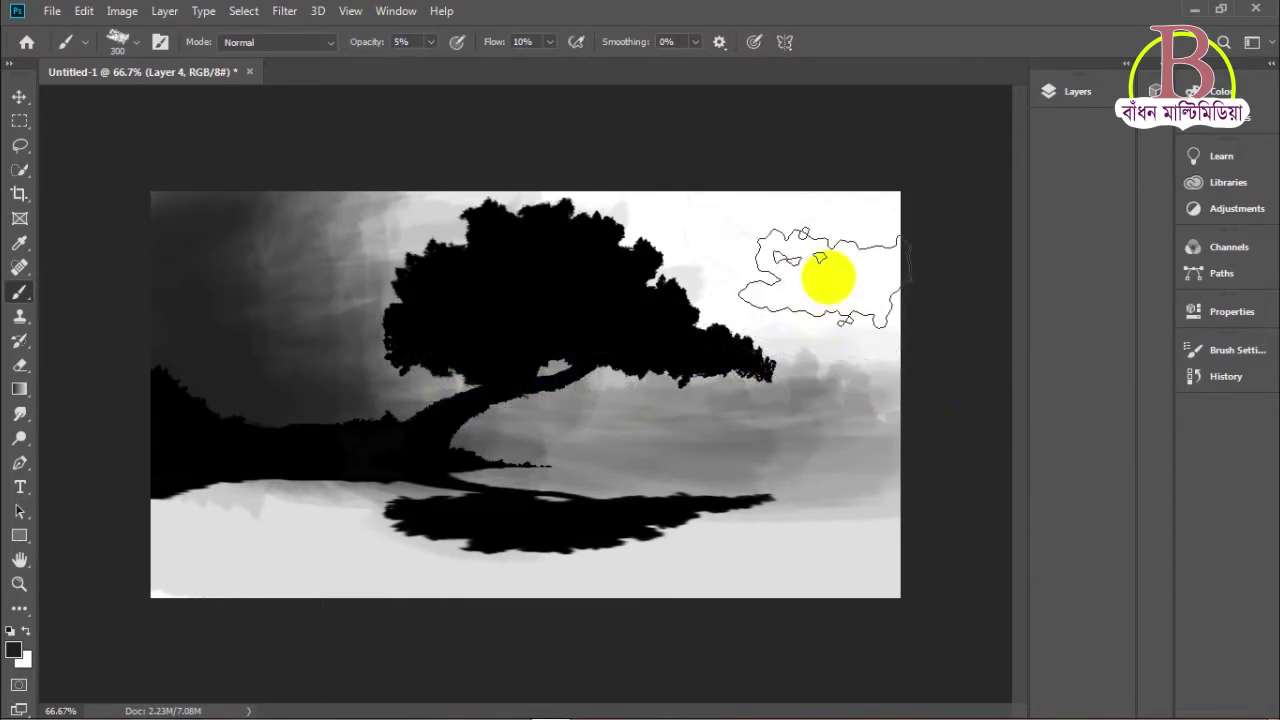
mouse_move(808, 222)
mouse_down()
mouse_move(793, 256)
mouse_move(742, 256)
mouse_move(768, 260)
mouse_move(709, 288)
mouse_move(757, 275)
mouse_move(111, 271)
mouse_move(297, 189)
mouse_move(229, 183)
mouse_up()
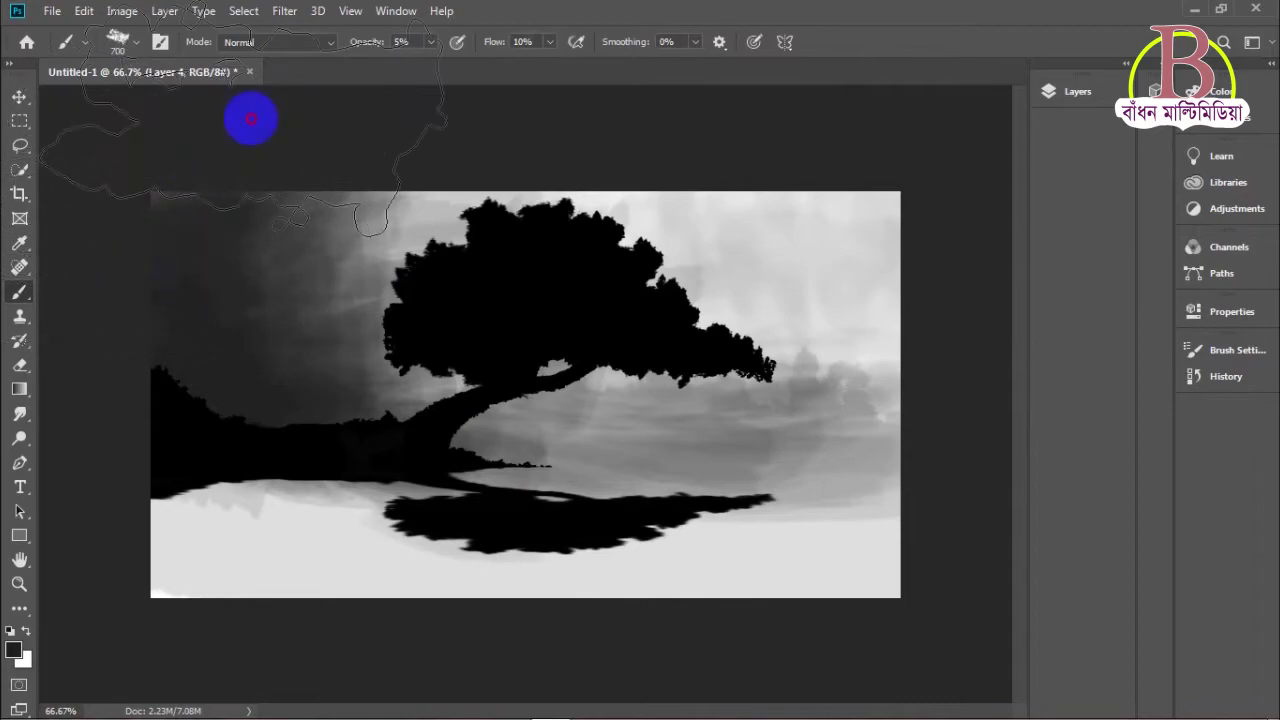
mouse_move(214, 204)
mouse_down()
mouse_move(163, 234)
mouse_move(406, 349)
mouse_move(471, 457)
mouse_move(560, 440)
mouse_move(486, 486)
mouse_move(523, 366)
mouse_move(66, 680)
mouse_up()
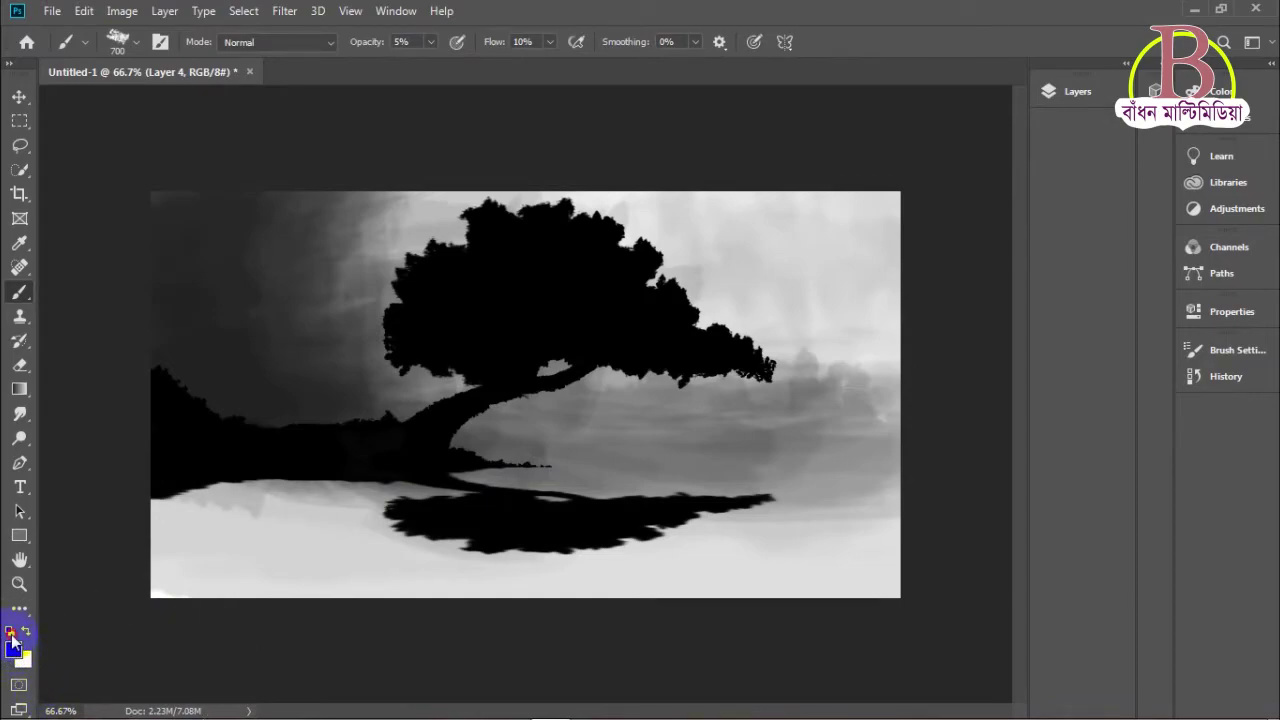
Step: Reset the foreground color to black and darken the sky and distant shore, reducing the brush to 400 px and raising Flow to 100%
mouse_move(143, 223)
mouse_down()
mouse_move(156, 191)
mouse_move(105, 280)
mouse_move(106, 243)
mouse_move(169, 131)
mouse_move(94, 204)
mouse_move(135, 127)
mouse_move(87, 194)
mouse_move(101, 162)
mouse_move(92, 183)
mouse_move(141, 179)
mouse_move(114, 228)
mouse_move(148, 223)
mouse_move(139, 164)
mouse_move(164, 148)
mouse_move(124, 206)
mouse_move(125, 188)
mouse_move(140, 201)
mouse_move(304, 146)
mouse_move(245, 168)
mouse_move(349, 213)
mouse_move(486, 152)
mouse_move(214, 245)
mouse_move(216, 185)
mouse_move(179, 218)
mouse_move(121, 347)
mouse_move(142, 266)
mouse_move(98, 275)
mouse_move(142, 302)
mouse_move(131, 323)
mouse_move(195, 252)
mouse_move(307, 199)
mouse_move(366, 202)
mouse_move(295, 238)
mouse_move(491, 225)
mouse_move(292, 219)
mouse_move(506, 208)
mouse_move(610, 183)
mouse_move(366, 225)
mouse_move(373, 217)
mouse_move(203, 209)
mouse_move(223, 222)
mouse_move(661, 158)
mouse_move(526, 147)
mouse_move(625, 200)
mouse_move(183, 300)
mouse_move(158, 293)
mouse_move(238, 327)
mouse_move(329, 329)
mouse_move(221, 345)
mouse_move(460, 381)
mouse_move(385, 412)
mouse_move(470, 426)
mouse_move(735, 403)
mouse_move(820, 352)
mouse_move(945, 335)
mouse_move(894, 251)
mouse_up()
key(bracketleft)
key(bracketleft)
key(bracketleft)
mouse_move(845, 215)
mouse_down()
mouse_move(885, 198)
mouse_move(981, 189)
mouse_move(922, 226)
mouse_move(953, 329)
mouse_move(865, 168)
mouse_move(685, 169)
mouse_move(494, 139)
mouse_move(368, 233)
mouse_move(361, 179)
mouse_move(405, 208)
mouse_move(391, 284)
mouse_move(315, 345)
mouse_move(258, 336)
mouse_move(305, 249)
mouse_move(373, 293)
mouse_move(244, 327)
mouse_move(358, 318)
mouse_move(319, 321)
mouse_move(460, 279)
mouse_move(467, 290)
mouse_move(327, 314)
mouse_move(372, 290)
mouse_up()
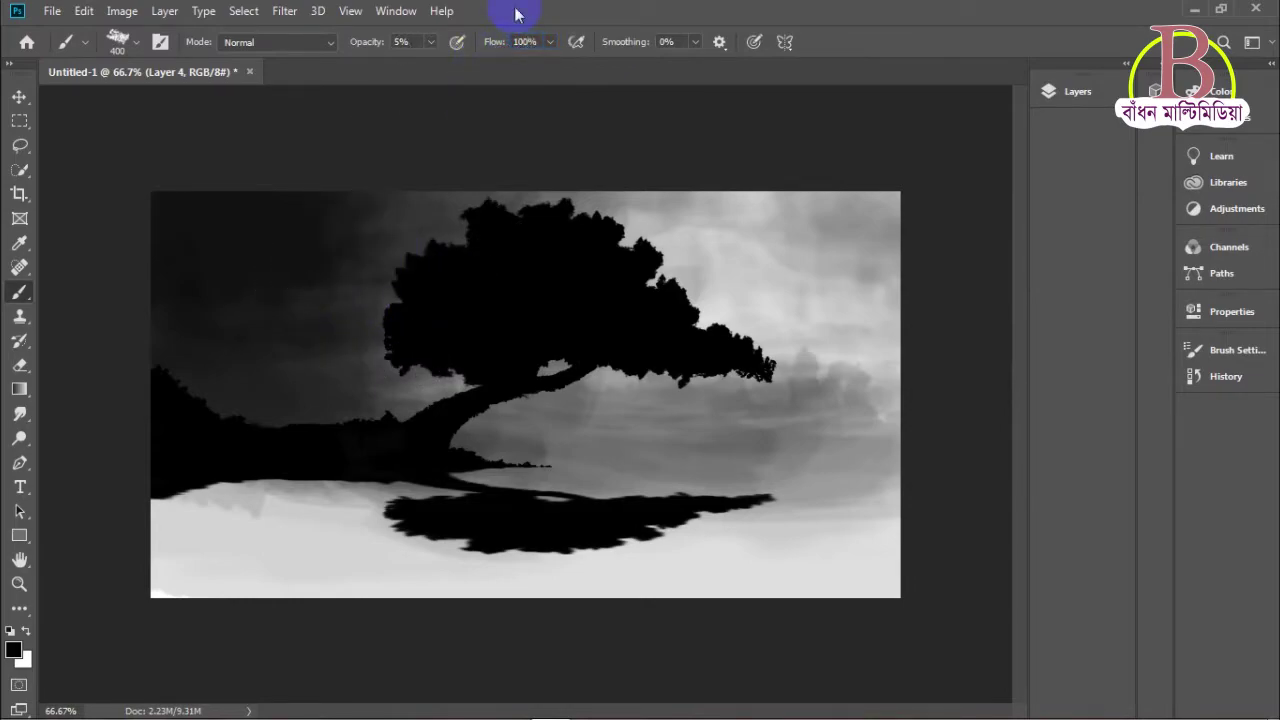
mouse_move(405, 265)
mouse_down()
mouse_move(389, 277)
mouse_move(417, 286)
mouse_move(231, 241)
mouse_move(309, 314)
mouse_move(317, 354)
mouse_move(211, 289)
mouse_move(277, 329)
mouse_move(217, 320)
mouse_move(206, 414)
mouse_move(126, 400)
mouse_move(180, 211)
mouse_move(291, 423)
mouse_move(700, 330)
mouse_up()
mouse_move(906, 240)
mouse_down()
mouse_move(840, 201)
mouse_move(847, 212)
mouse_move(715, 198)
mouse_move(696, 221)
mouse_move(967, 215)
mouse_move(877, 223)
mouse_move(953, 249)
mouse_move(921, 287)
mouse_move(945, 376)
mouse_move(840, 245)
mouse_move(568, 230)
mouse_move(1008, 234)
mouse_move(840, 224)
mouse_move(921, 225)
mouse_move(915, 243)
mouse_move(953, 313)
mouse_move(921, 365)
mouse_move(924, 420)
mouse_move(891, 388)
mouse_move(667, 365)
mouse_move(709, 354)
mouse_move(849, 363)
mouse_move(956, 419)
mouse_move(827, 393)
mouse_move(886, 402)
mouse_move(655, 428)
mouse_move(402, 385)
mouse_move(775, 453)
mouse_move(736, 481)
mouse_move(636, 487)
mouse_move(927, 473)
mouse_move(852, 436)
mouse_move(837, 304)
mouse_move(896, 327)
mouse_move(723, 367)
mouse_move(758, 380)
mouse_move(612, 391)
mouse_move(616, 411)
mouse_move(493, 403)
mouse_move(462, 374)
mouse_move(400, 398)
mouse_move(437, 420)
mouse_move(353, 290)
mouse_move(220, 286)
mouse_move(185, 354)
mouse_move(417, 367)
mouse_move(406, 402)
mouse_move(546, 425)
mouse_move(314, 360)
mouse_move(350, 330)
mouse_move(305, 409)
mouse_move(386, 411)
mouse_move(338, 414)
mouse_move(898, 190)
mouse_move(983, 126)
mouse_up()
Step: Compare the scene with and without Layer 3 by toggling its visibility
click(1048, 91)
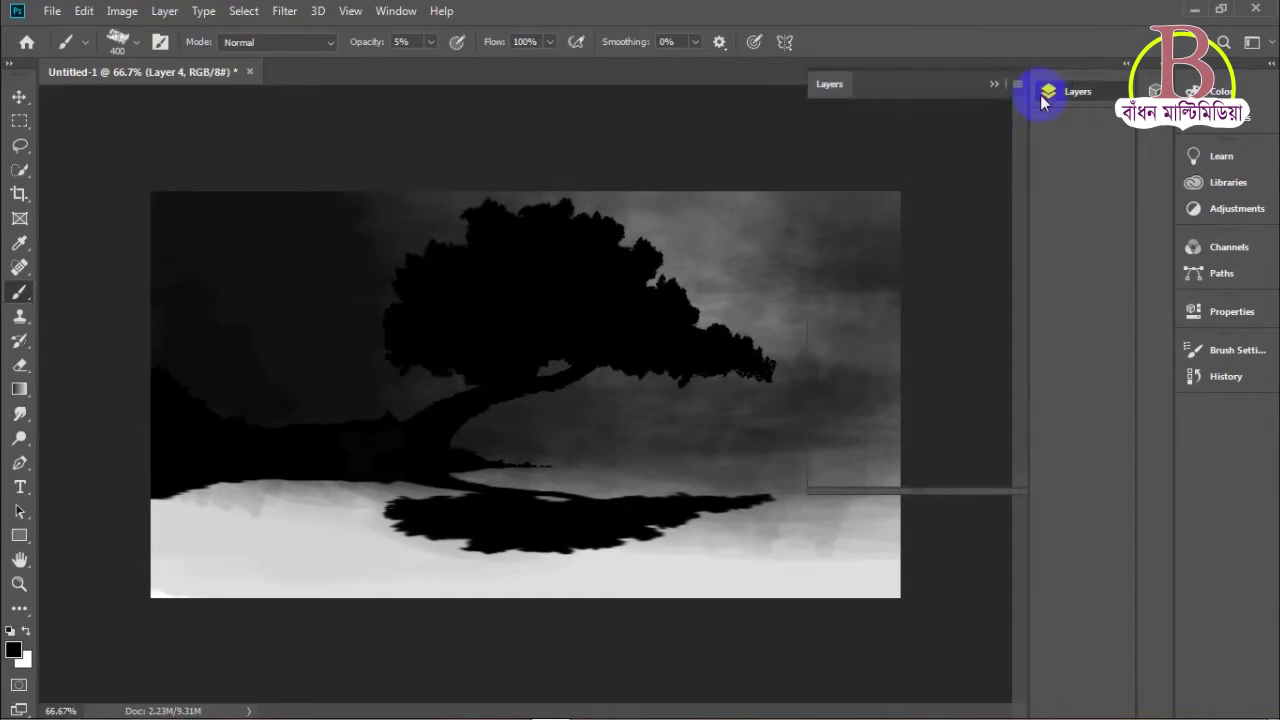
click(824, 275)
click(824, 275)
click(824, 275)
click(824, 275)
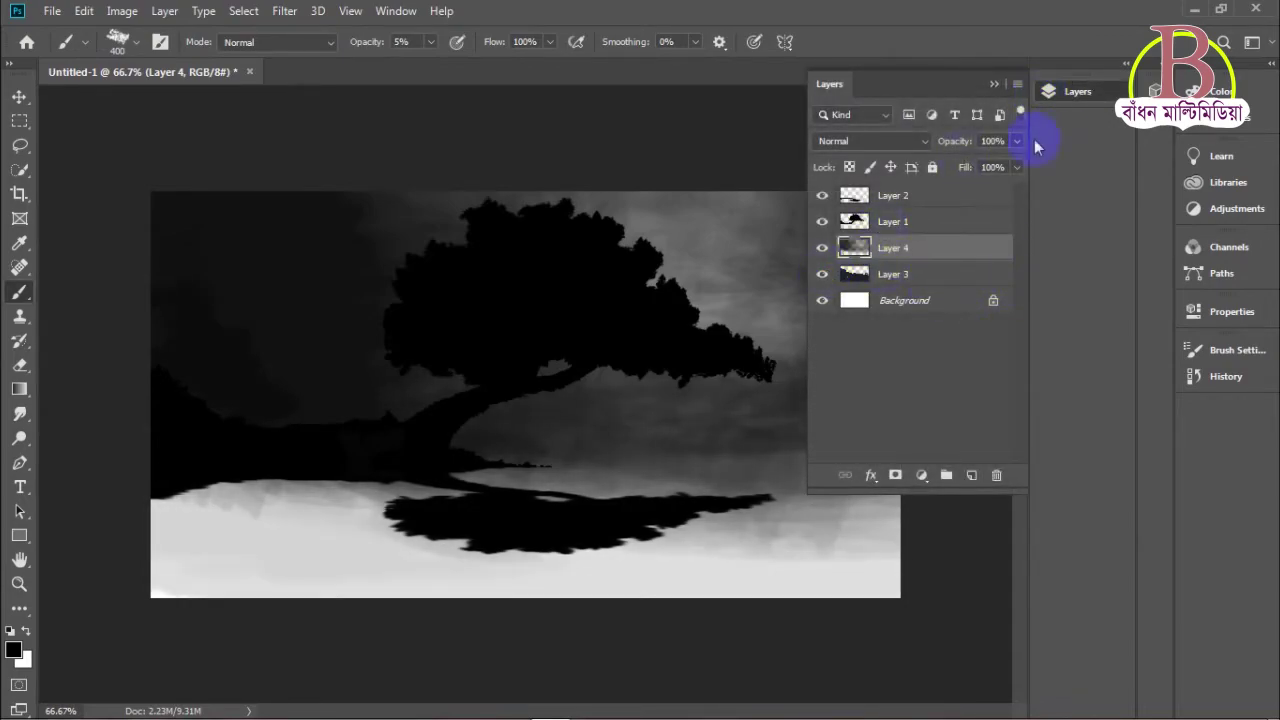
click(1058, 100)
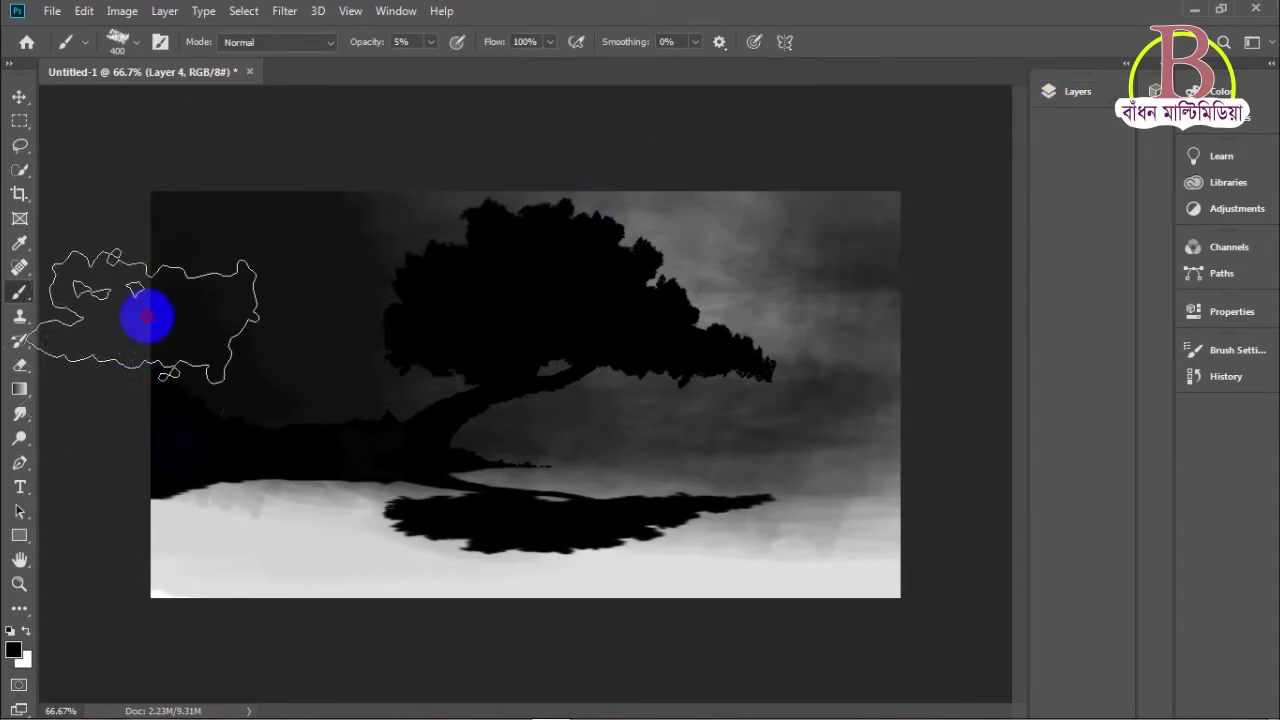
Step: Deepen the sky above the left bank to near black with the brush at 10% Opacity, then at 5%
mouse_move(192, 367)
mouse_down()
mouse_move(220, 334)
mouse_move(123, 537)
mouse_up()
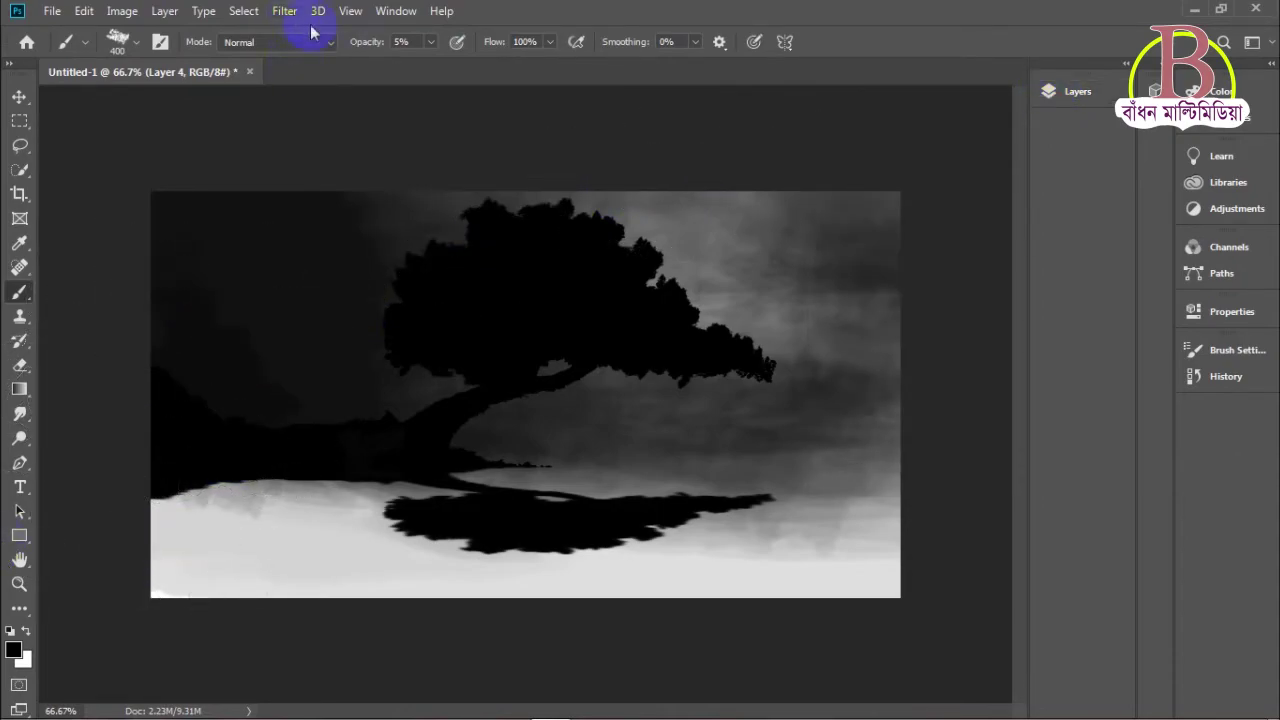
drag(170, 290, 194, 288)
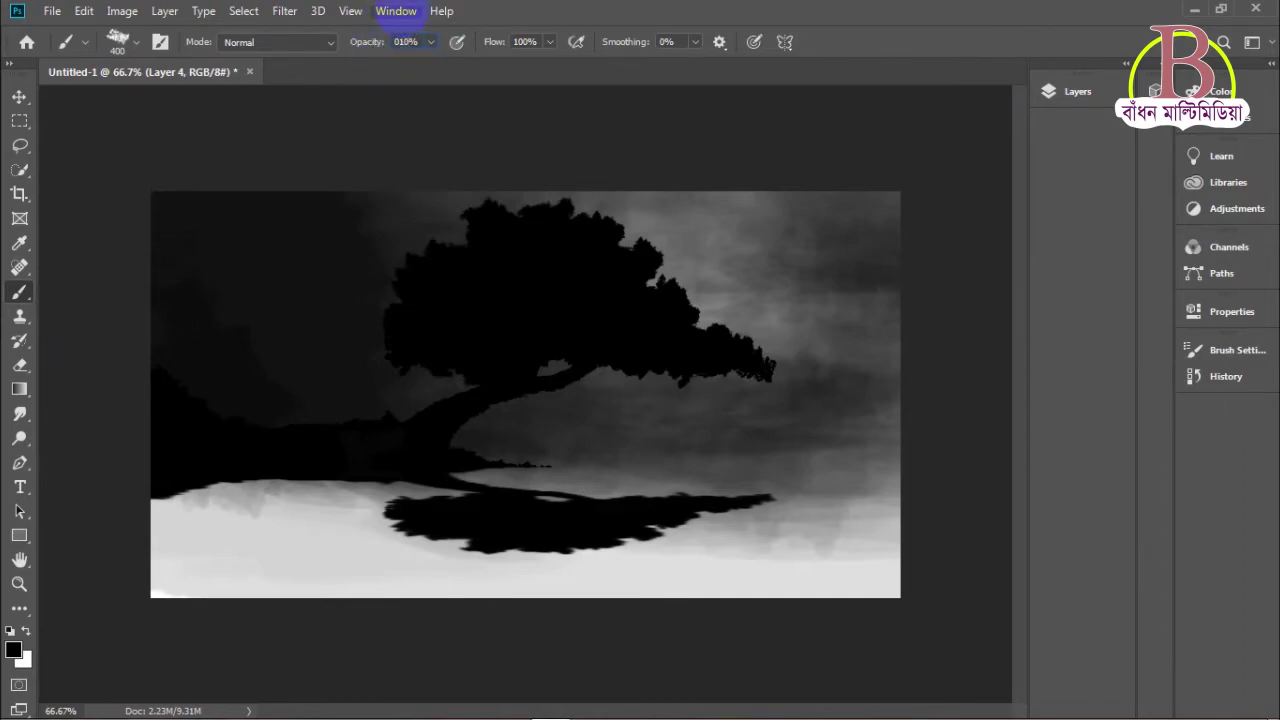
mouse_move(186, 243)
mouse_down()
mouse_move(206, 317)
mouse_move(251, 314)
mouse_move(239, 329)
mouse_move(213, 308)
mouse_move(265, 369)
mouse_move(253, 458)
mouse_move(258, 440)
mouse_move(194, 302)
mouse_move(507, 287)
mouse_move(527, 351)
mouse_move(582, 368)
mouse_up()
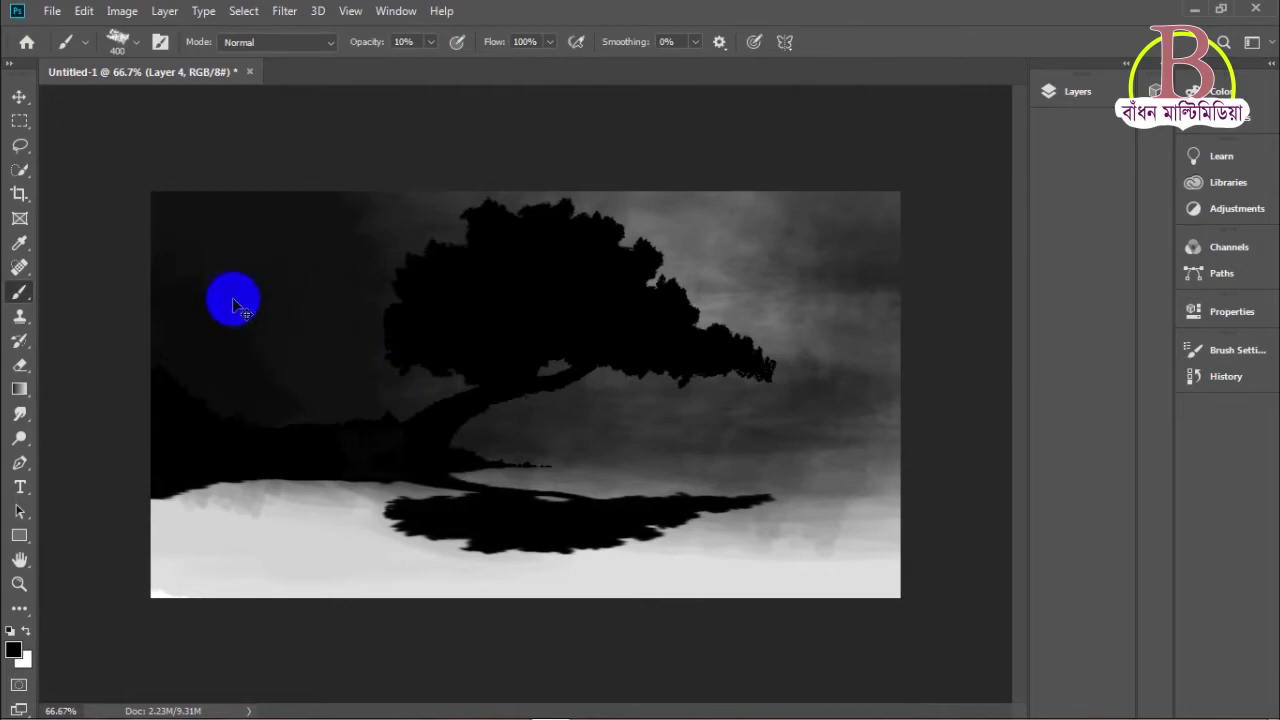
mouse_move(222, 294)
mouse_down()
mouse_move(196, 260)
mouse_move(184, 210)
mouse_move(270, 197)
mouse_move(211, 199)
mouse_move(198, 253)
mouse_move(177, 228)
mouse_up()
mouse_move(179, 269)
mouse_down()
mouse_move(136, 260)
mouse_move(204, 206)
mouse_move(307, 167)
mouse_up()
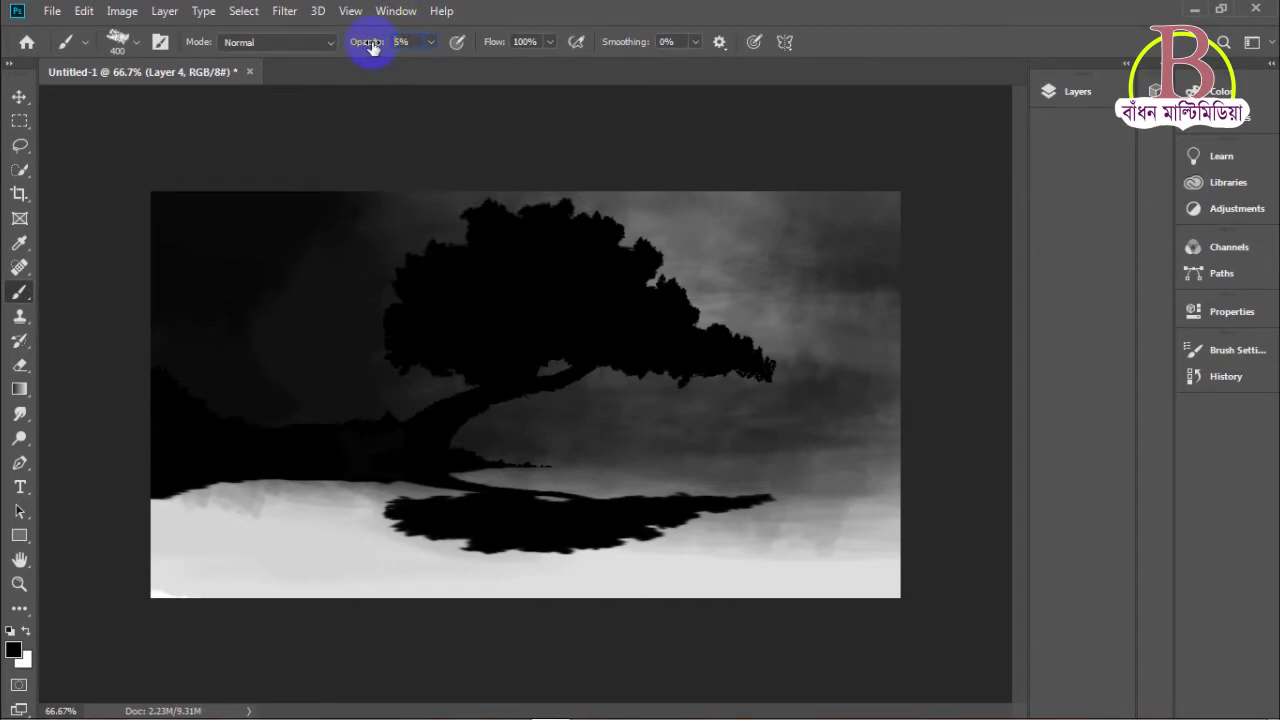
mouse_move(263, 251)
mouse_down()
mouse_move(206, 320)
mouse_move(274, 297)
mouse_move(212, 341)
mouse_move(194, 383)
mouse_move(234, 411)
mouse_move(286, 388)
mouse_move(151, 343)
mouse_move(177, 374)
mouse_move(257, 351)
mouse_move(248, 288)
mouse_move(1000, 210)
mouse_up()
Step: Blend the uneven dark patches above the left bank with a 100 px black brush at 7% and 5% Opacity
key(ctrl+plus)
key(ctrl+plus)
key(ctrl+plus)
key(ctrl+plus)
drag(189, 309, 406, 366)
key(ctrl+alt+2)
key(bracketleft)
key(bracketleft)
key(bracketleft)
key(bracketleft)
key(bracketleft)
key(bracketleft)
key(bracketleft)
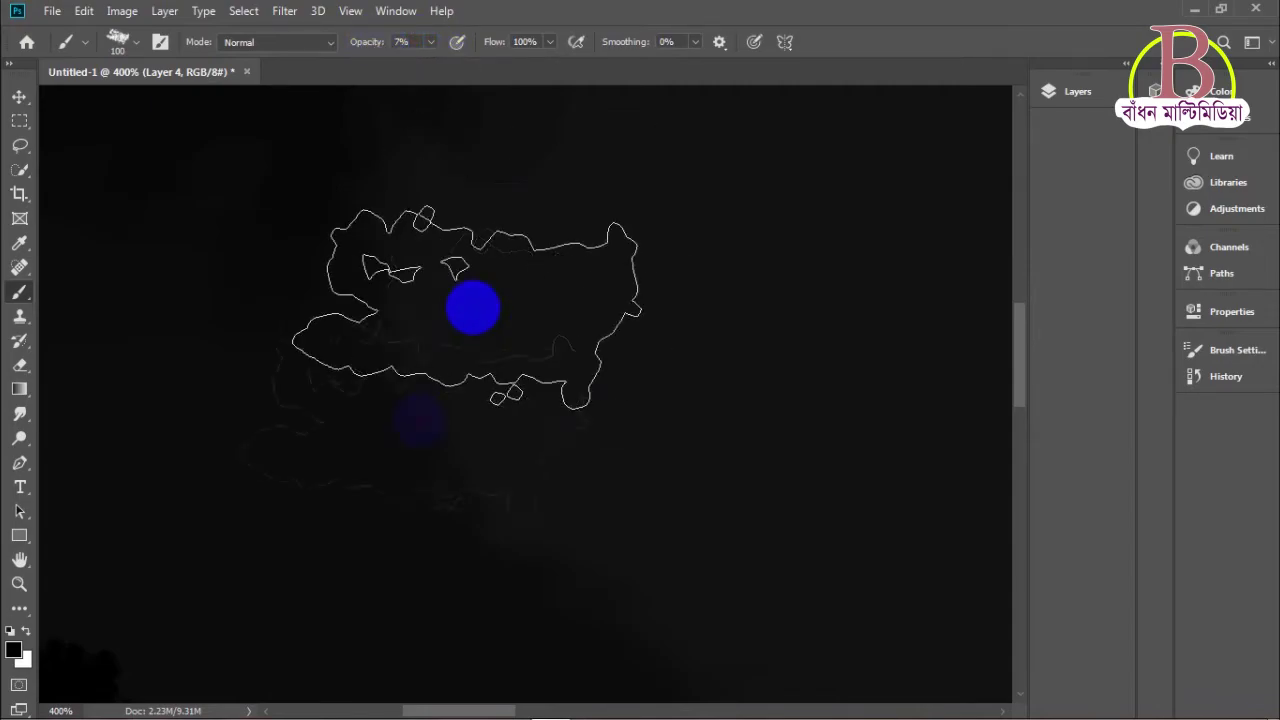
drag(446, 426, 719, 542)
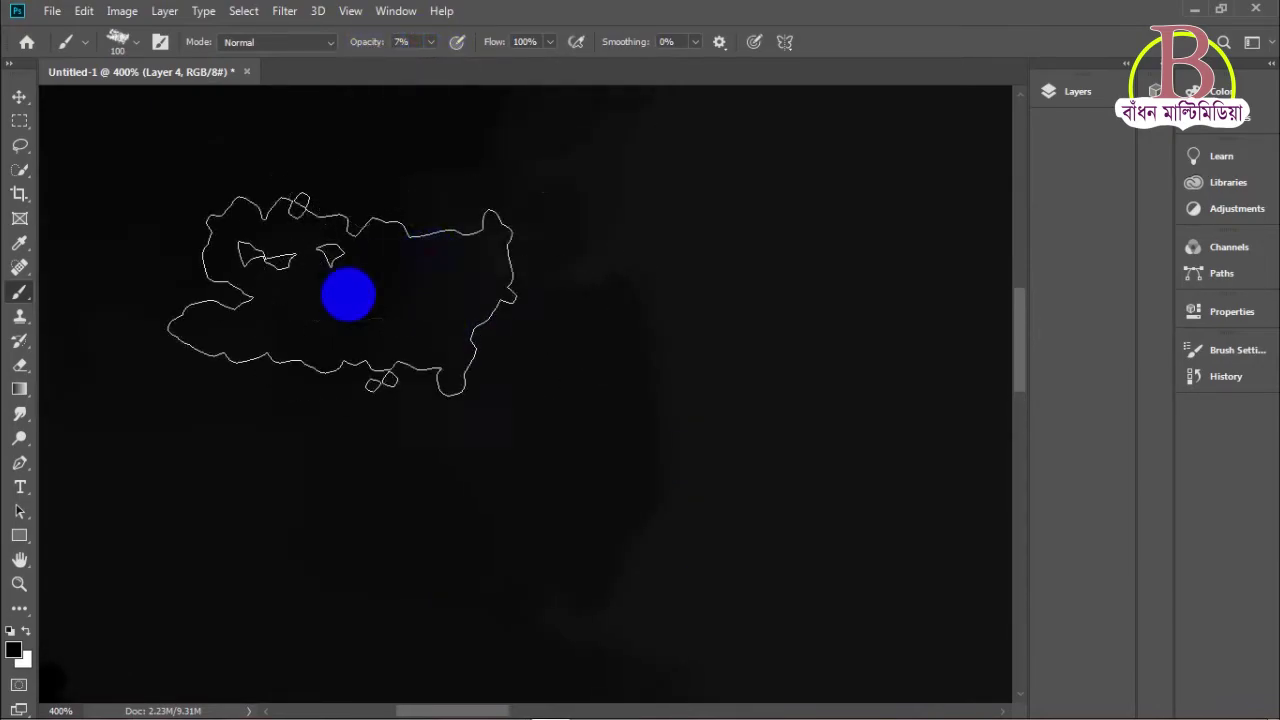
mouse_move(231, 360)
mouse_down()
mouse_move(511, 316)
mouse_move(540, 283)
mouse_up()
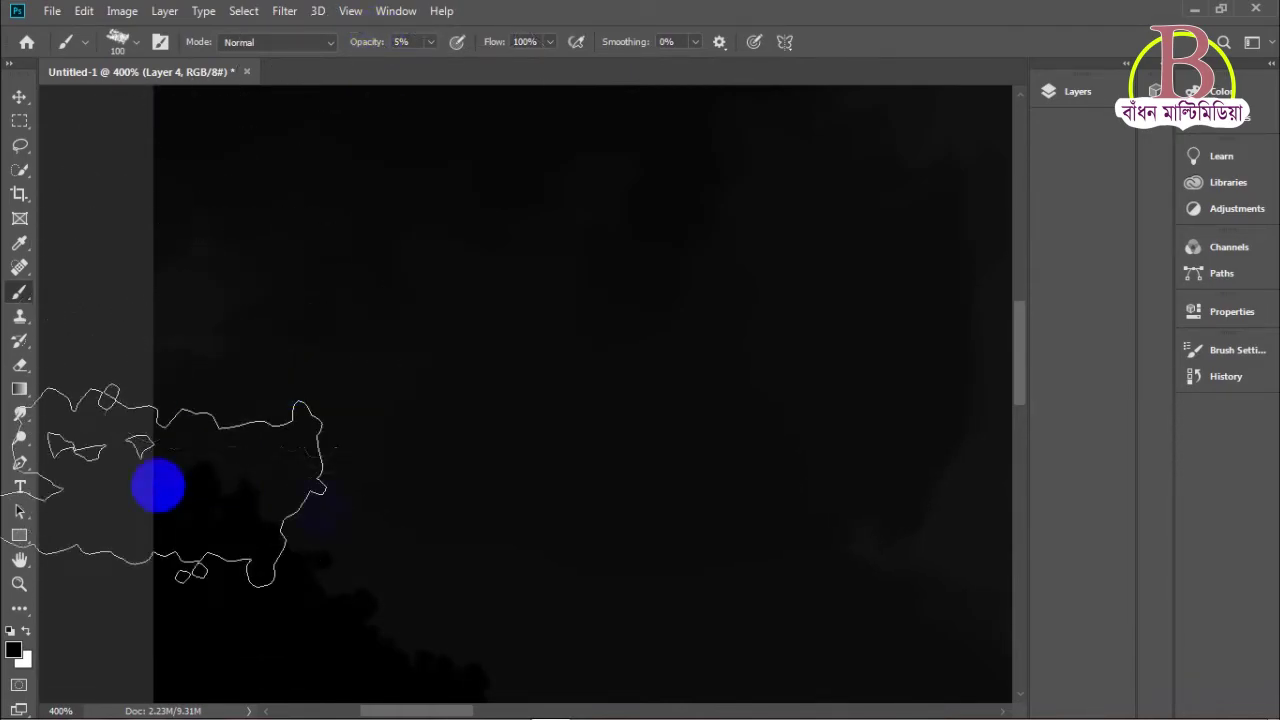
mouse_move(426, 369)
mouse_down()
mouse_move(487, 266)
mouse_move(397, 420)
mouse_up()
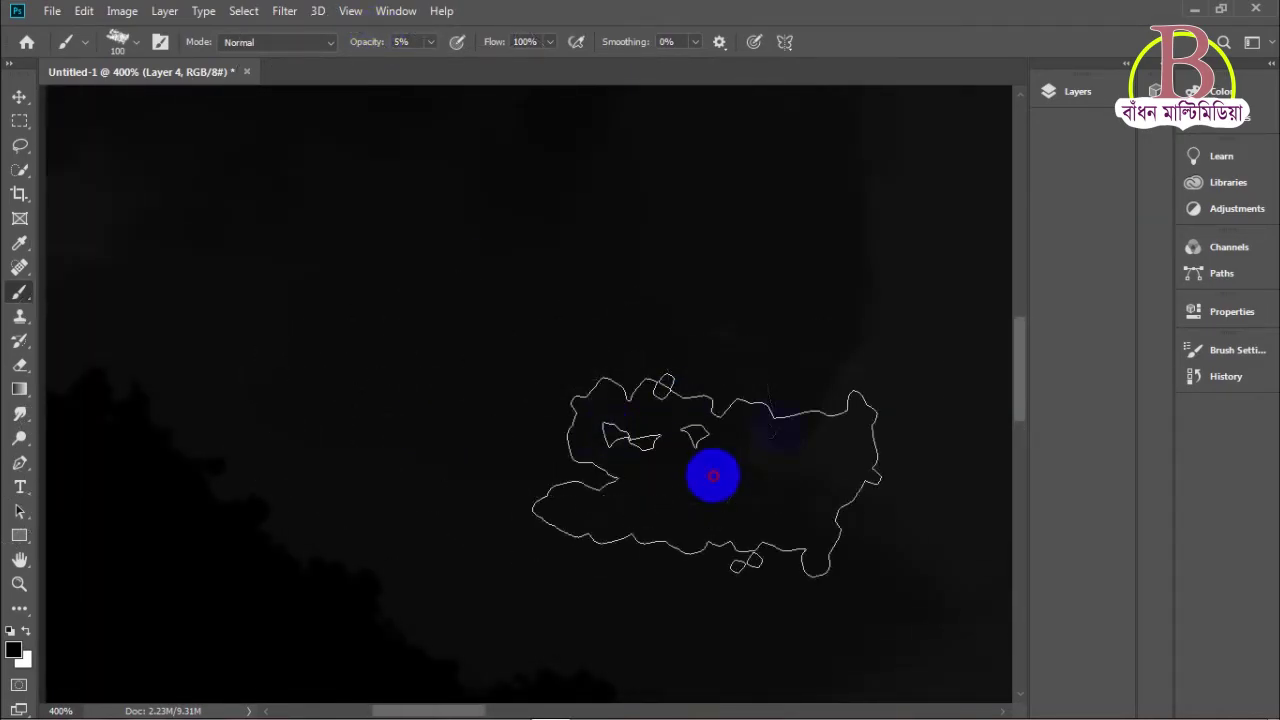
Step: Try to lighten the dark patches above the left bank using the Eraser at 5% Opacity, and undo the strokes
scroll(786, 453, down, 2)
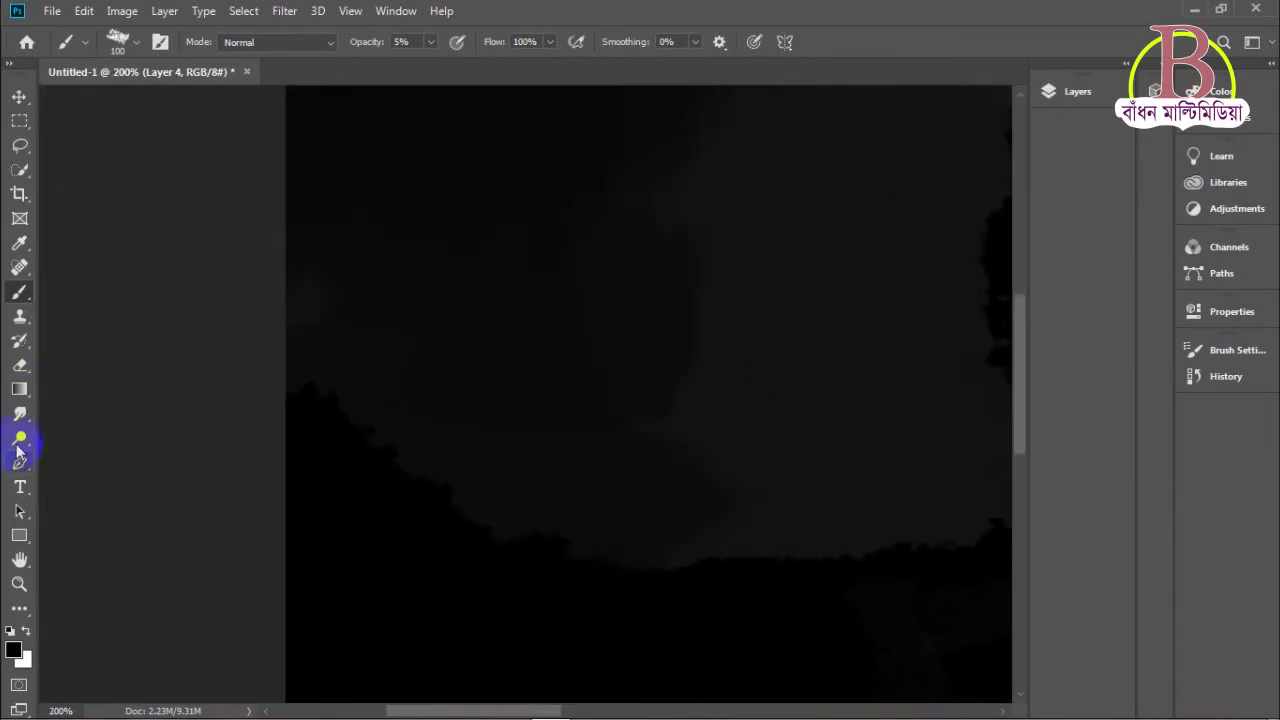
right_click(21, 368)
click(100, 364)
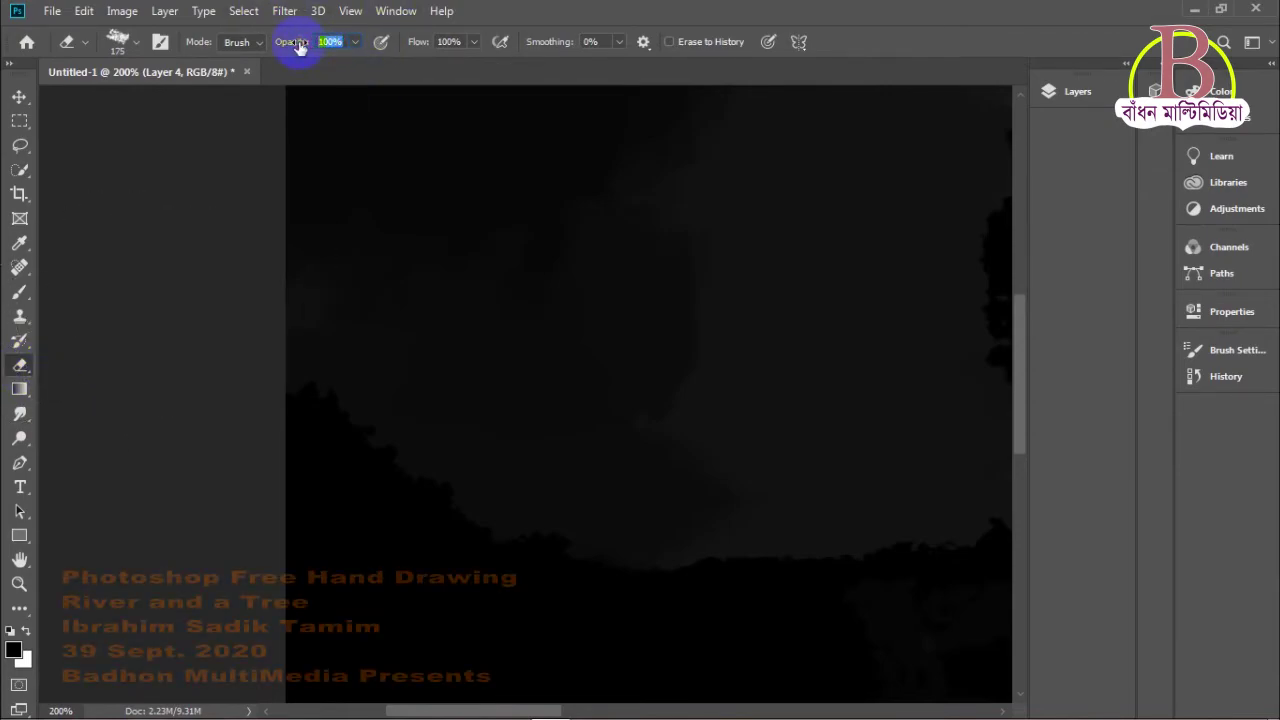
text(5)
key(Return)
click(652, 372)
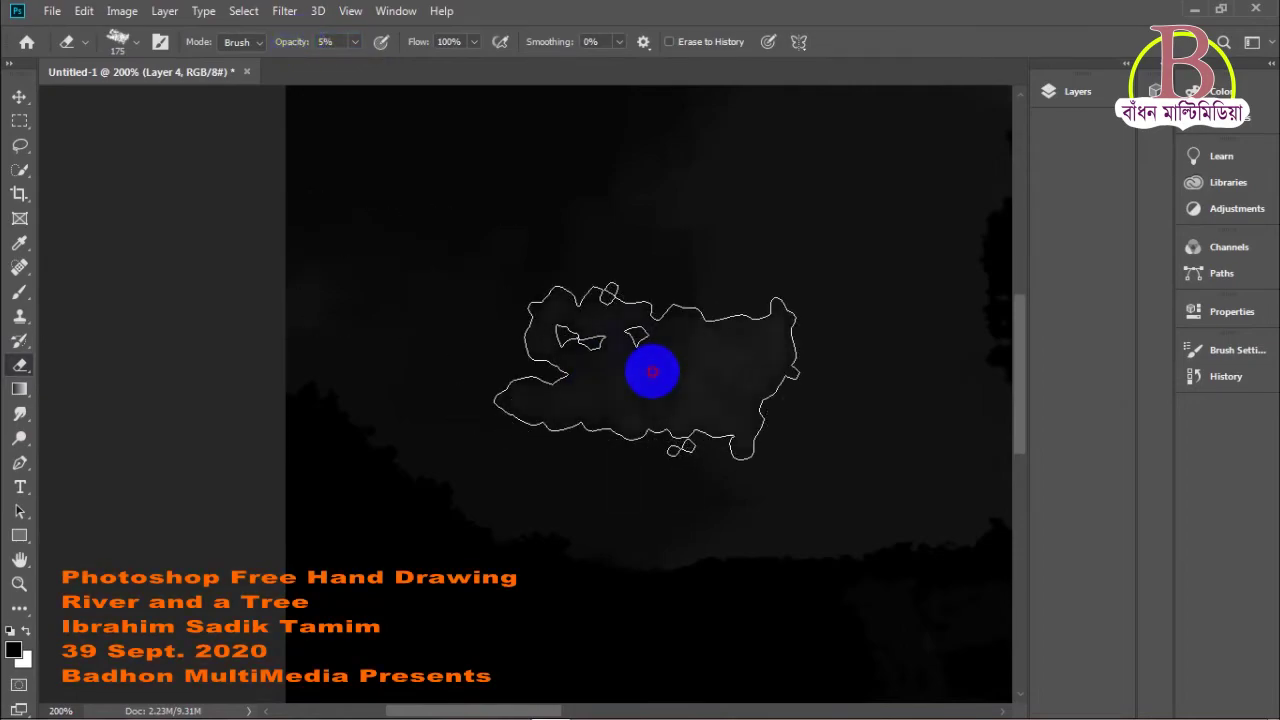
drag(706, 231, 650, 411)
key(ctrl+z)
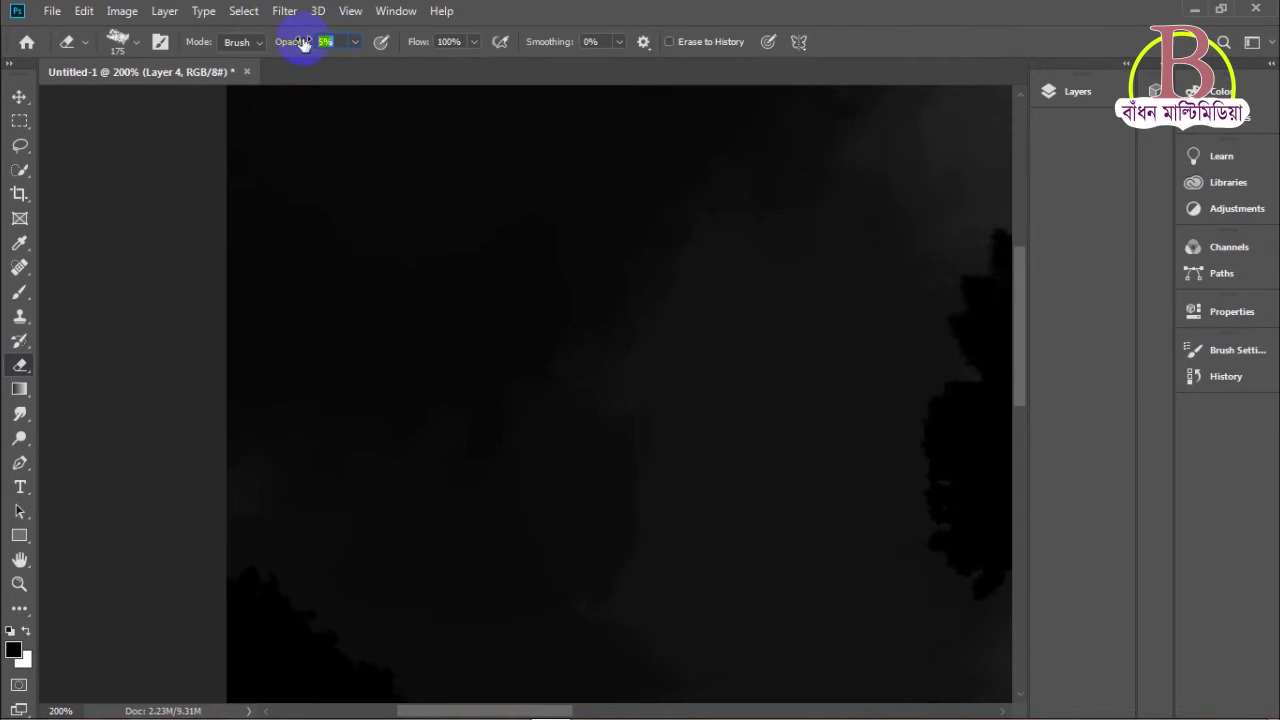
Step: Soften the dark sky above the left bank using a 500 px Eraser at 1% Opacity
mouse_move(560, 430)
mouse_down()
mouse_move(497, 434)
mouse_move(506, 543)
mouse_move(520, 405)
mouse_move(617, 343)
mouse_move(624, 150)
mouse_up()
key(ctrl+minus)
key(ctrl+minus)
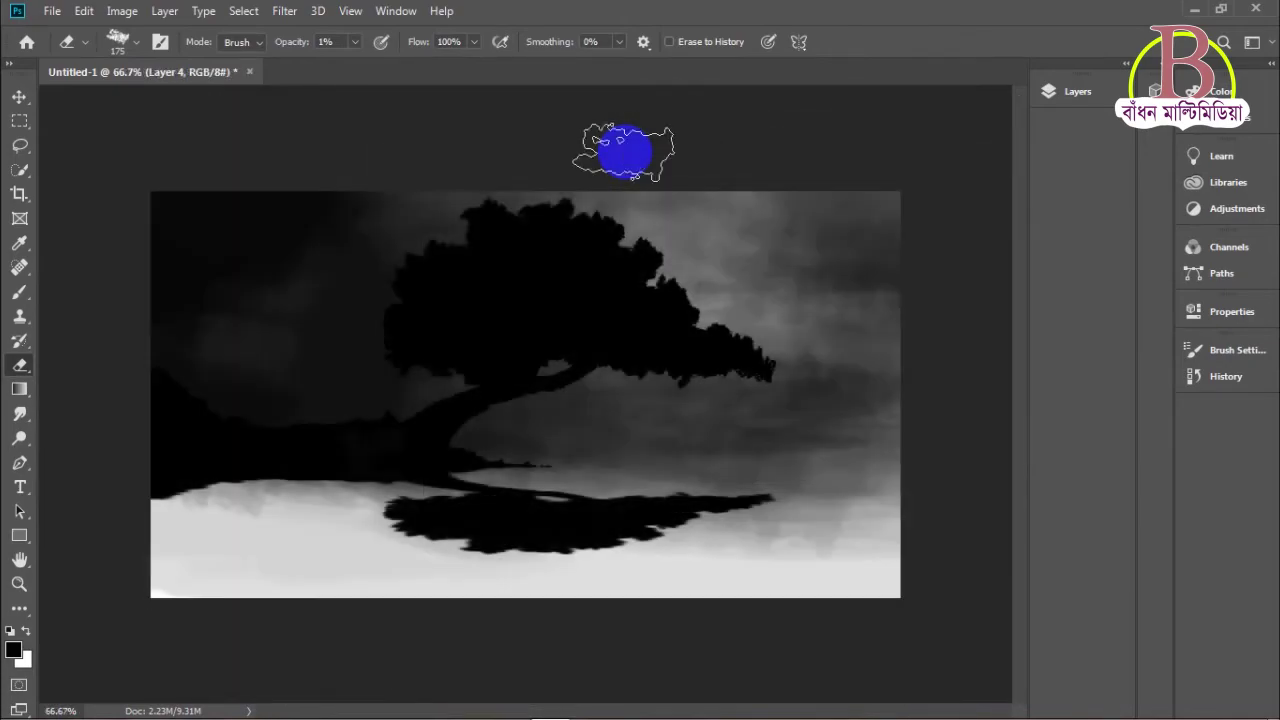
key(bracketright)
key(bracketright)
key(bracketright)
key(bracketright)
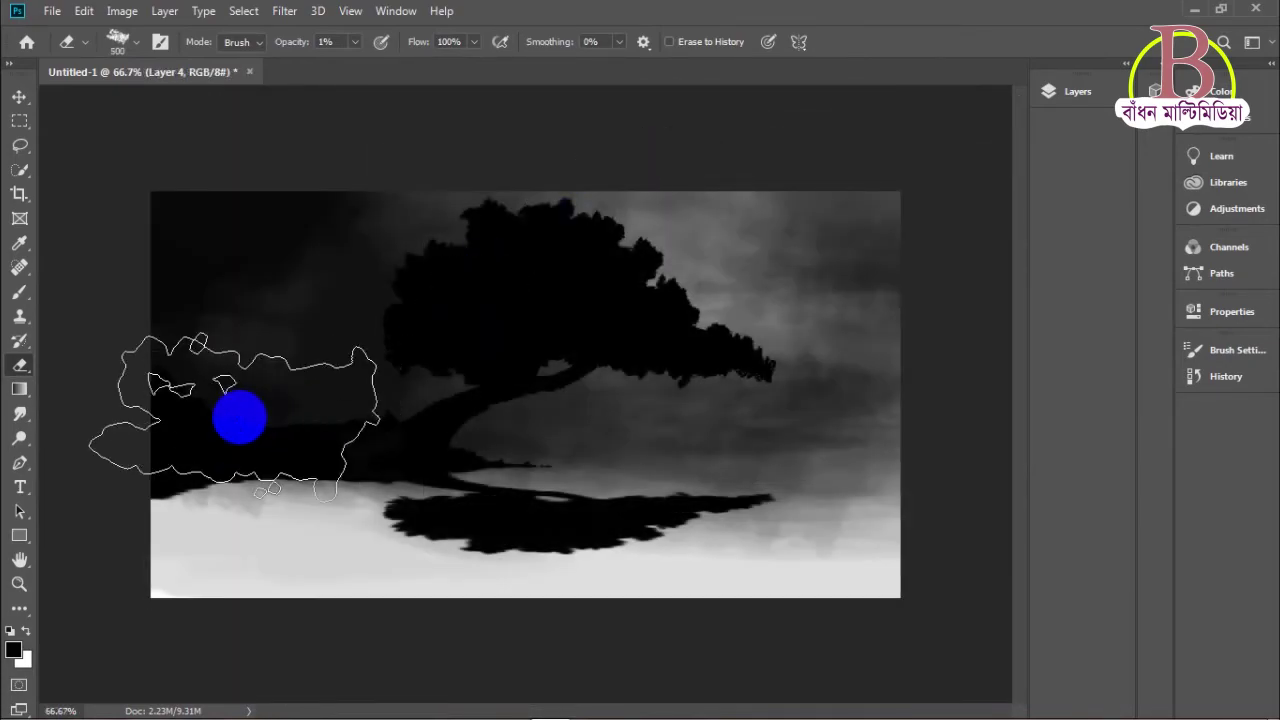
mouse_move(239, 417)
mouse_down()
mouse_move(320, 374)
mouse_move(229, 397)
mouse_move(323, 343)
mouse_move(231, 339)
mouse_move(331, 274)
mouse_move(254, 277)
mouse_move(300, 406)
mouse_move(663, 443)
mouse_move(329, 414)
mouse_move(246, 274)
mouse_move(186, 363)
mouse_move(183, 323)
mouse_move(326, 406)
mouse_move(644, 435)
mouse_move(849, 420)
mouse_move(846, 434)
mouse_move(150, 434)
mouse_up()
Step: Darken the sky and distant water to the right of the tree with a 300 px black brush at 5% Opacity
click(20, 296)
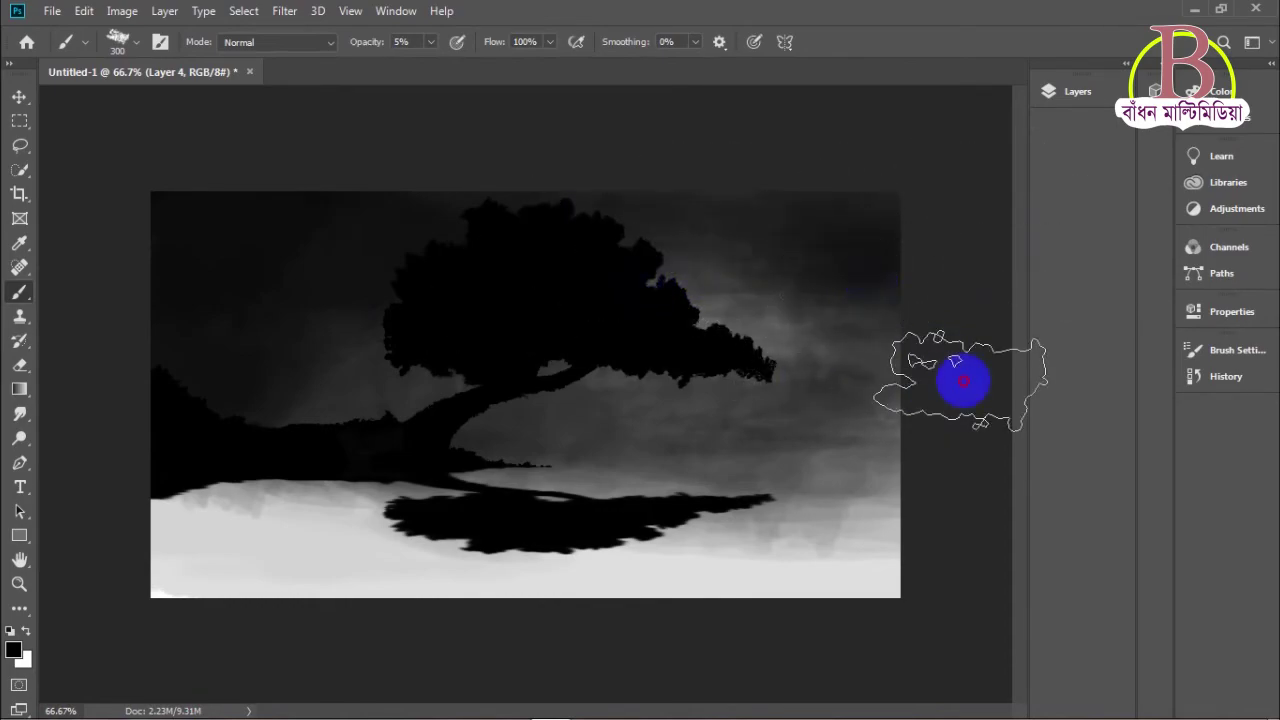
click(1078, 93)
click(1078, 95)
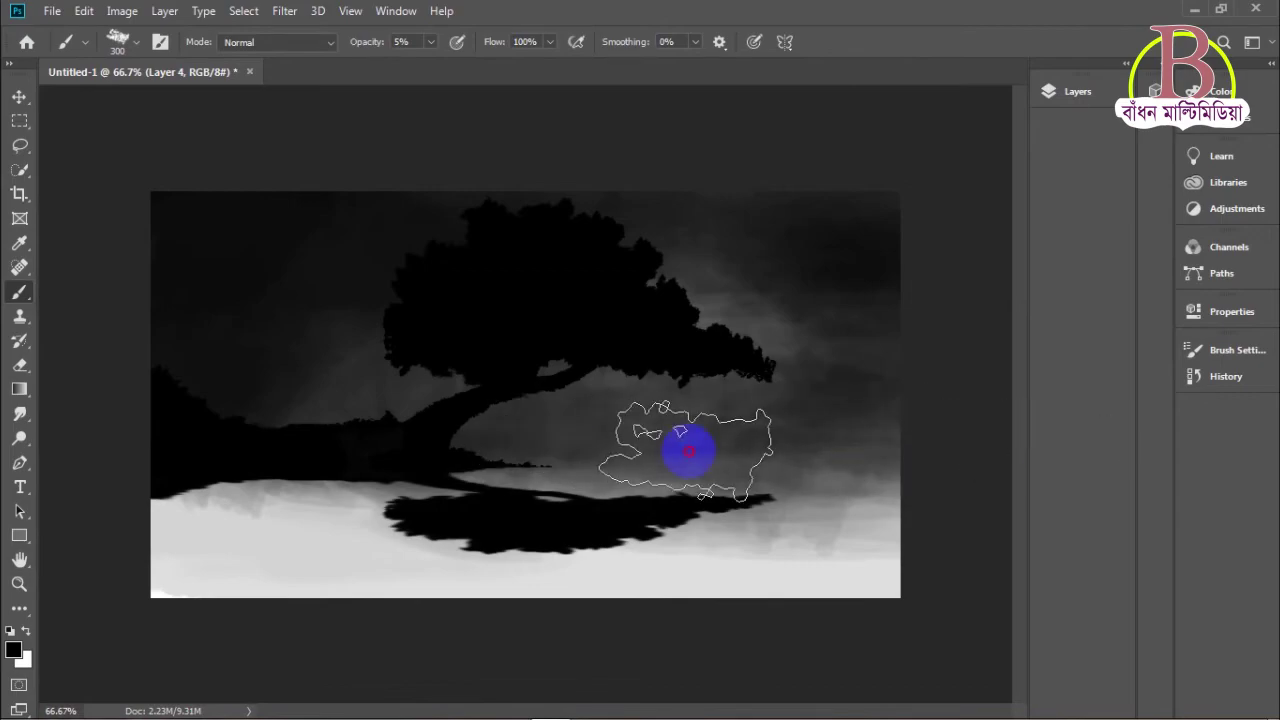
mouse_move(771, 463)
mouse_down()
mouse_move(819, 488)
mouse_move(260, 531)
mouse_move(656, 526)
mouse_move(298, 608)
mouse_move(714, 608)
mouse_move(974, 569)
mouse_up()
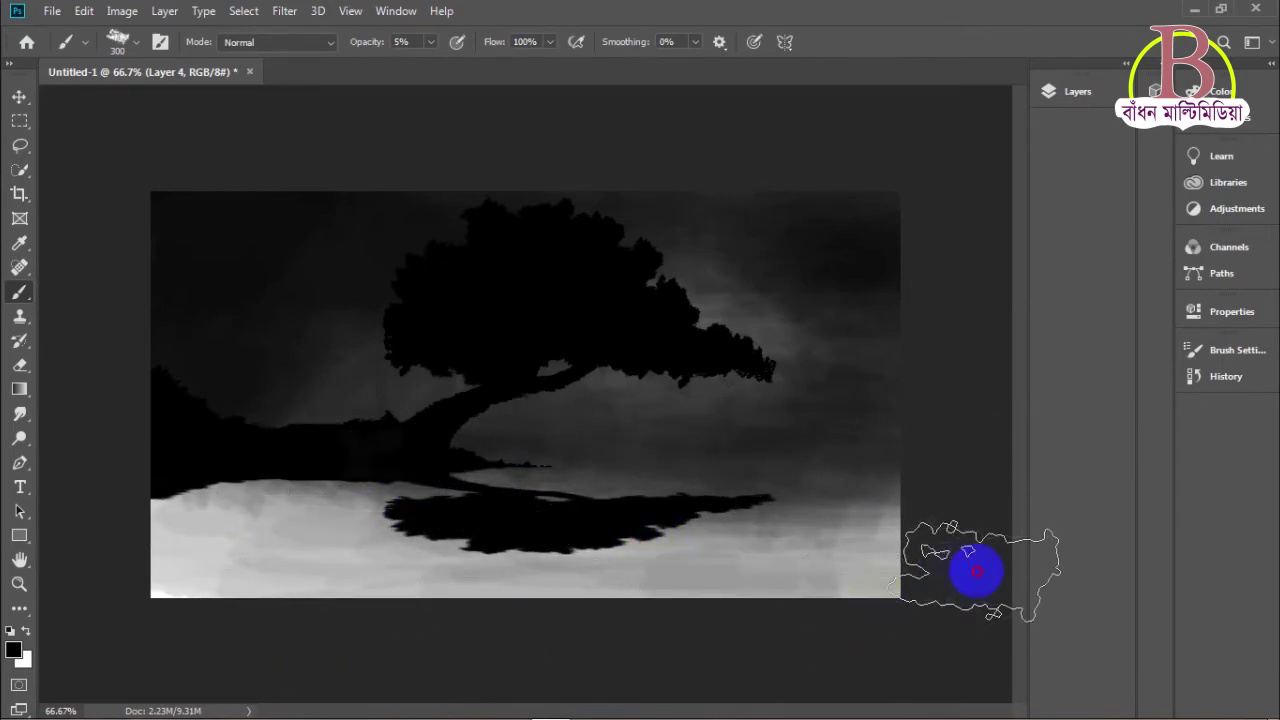
Step: Shade the bright foreground water across the full width with repeated 300 px black brush strokes at 5% Opacity
drag(390, 575, 209, 577)
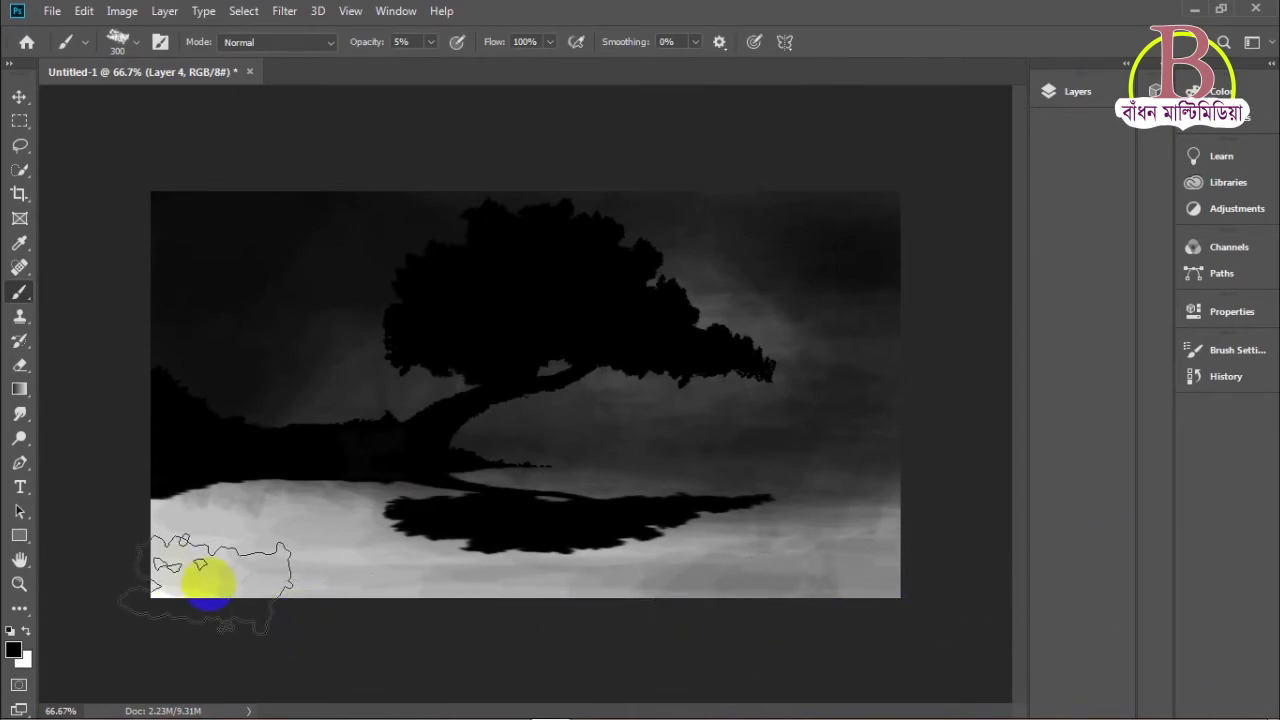
drag(262, 460, 253, 468)
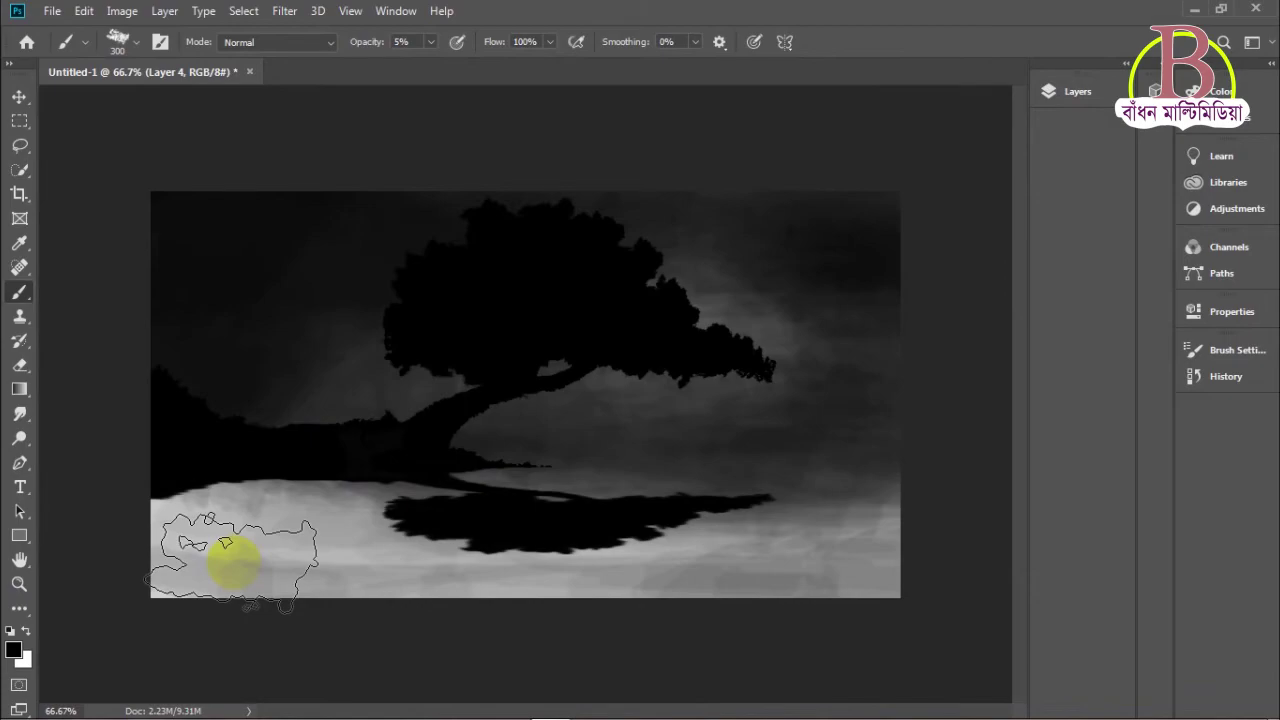
drag(233, 560, 247, 628)
drag(215, 583, 263, 585)
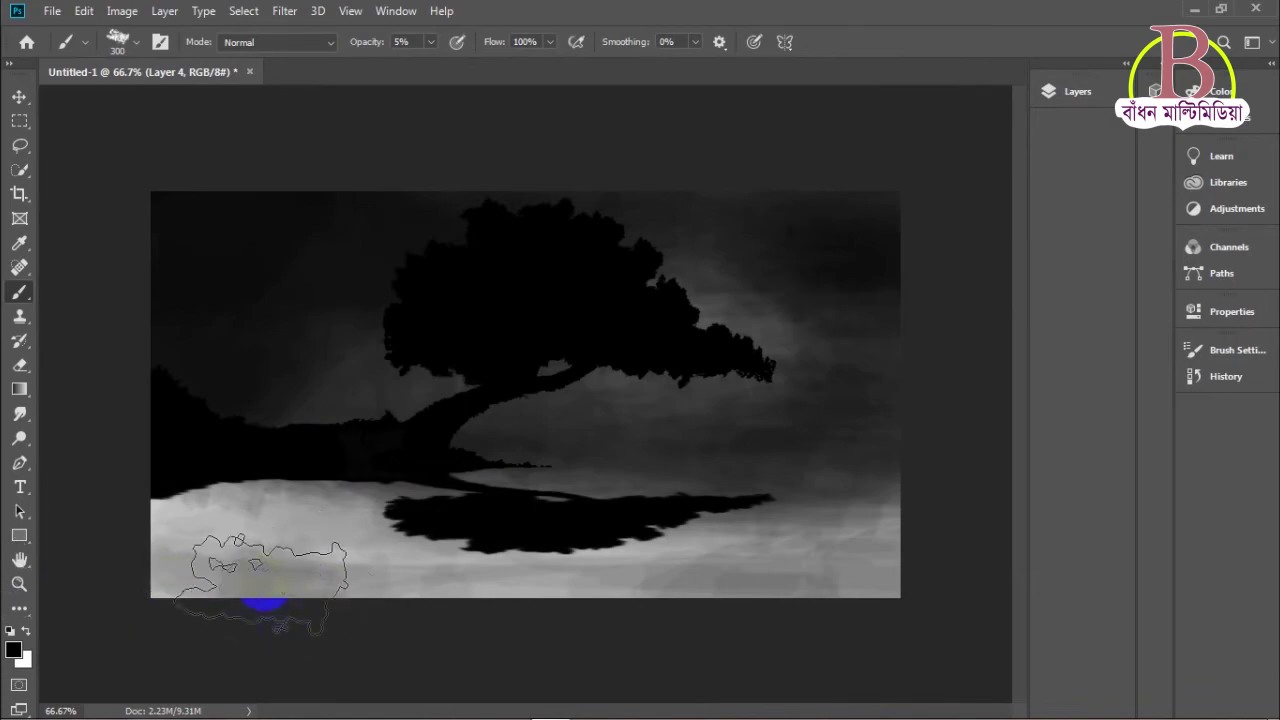
mouse_move(152, 603)
mouse_down()
mouse_move(337, 617)
mouse_move(131, 571)
mouse_move(301, 580)
mouse_up()
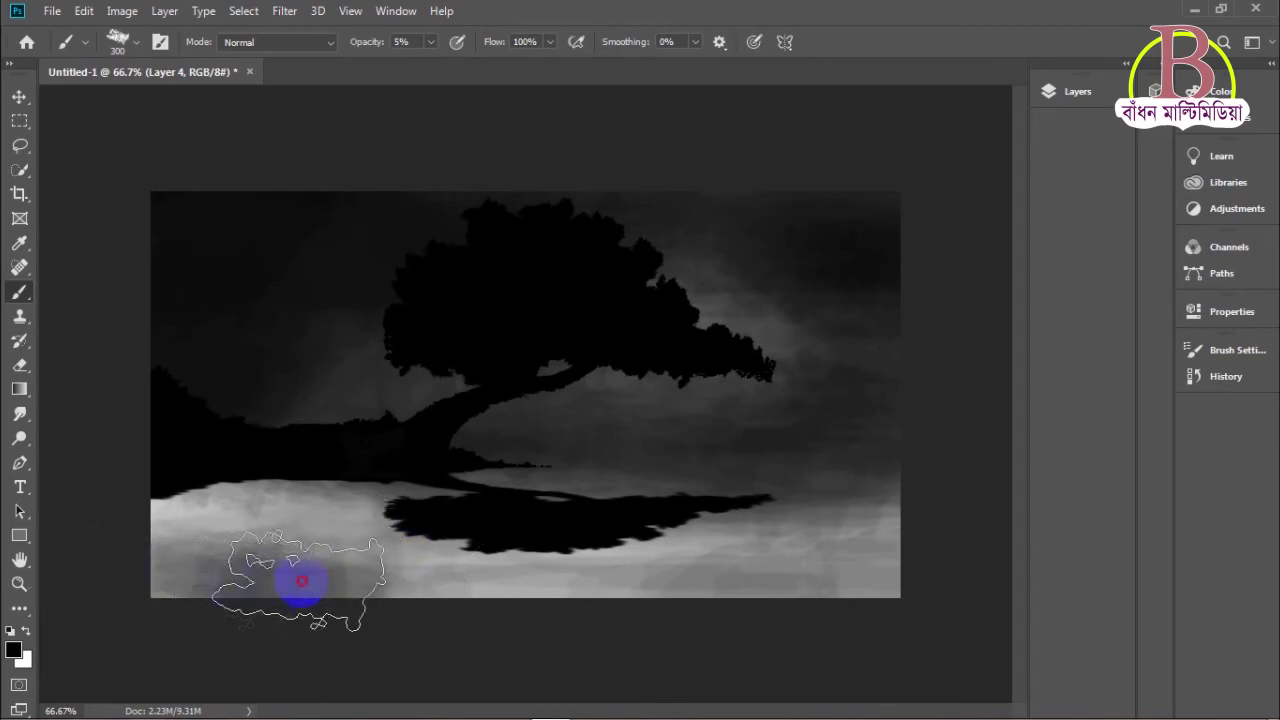
mouse_move(185, 572)
mouse_down()
mouse_move(465, 561)
mouse_move(465, 586)
mouse_move(888, 578)
mouse_up()
mouse_move(660, 605)
mouse_down()
mouse_move(826, 569)
mouse_move(826, 591)
mouse_move(714, 597)
mouse_move(883, 574)
mouse_move(609, 580)
mouse_move(486, 614)
mouse_move(824, 581)
mouse_move(634, 591)
mouse_move(891, 538)
mouse_up()
mouse_move(460, 572)
mouse_down()
mouse_move(749, 577)
mouse_move(122, 525)
mouse_up()
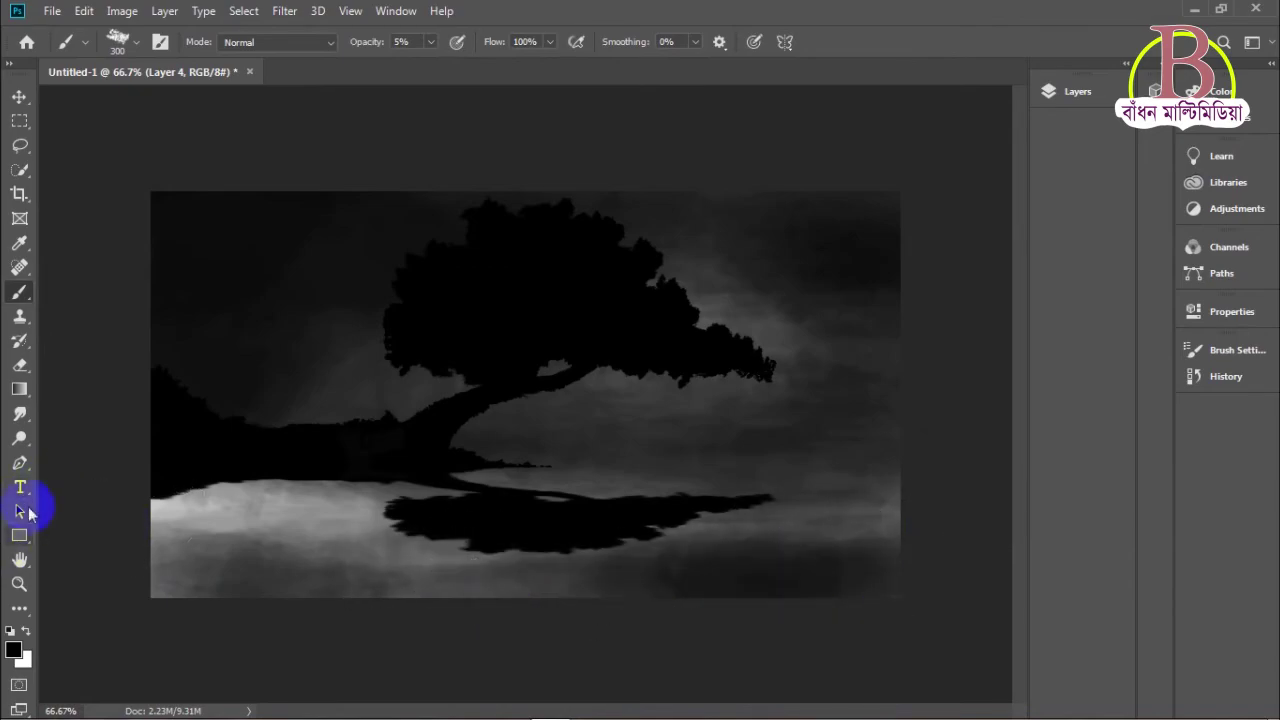
Step: Deepen the water around the tree's reflection and along the left bank to near black, lowering the brush Opacity to 1% for the final blending
click(26, 294)
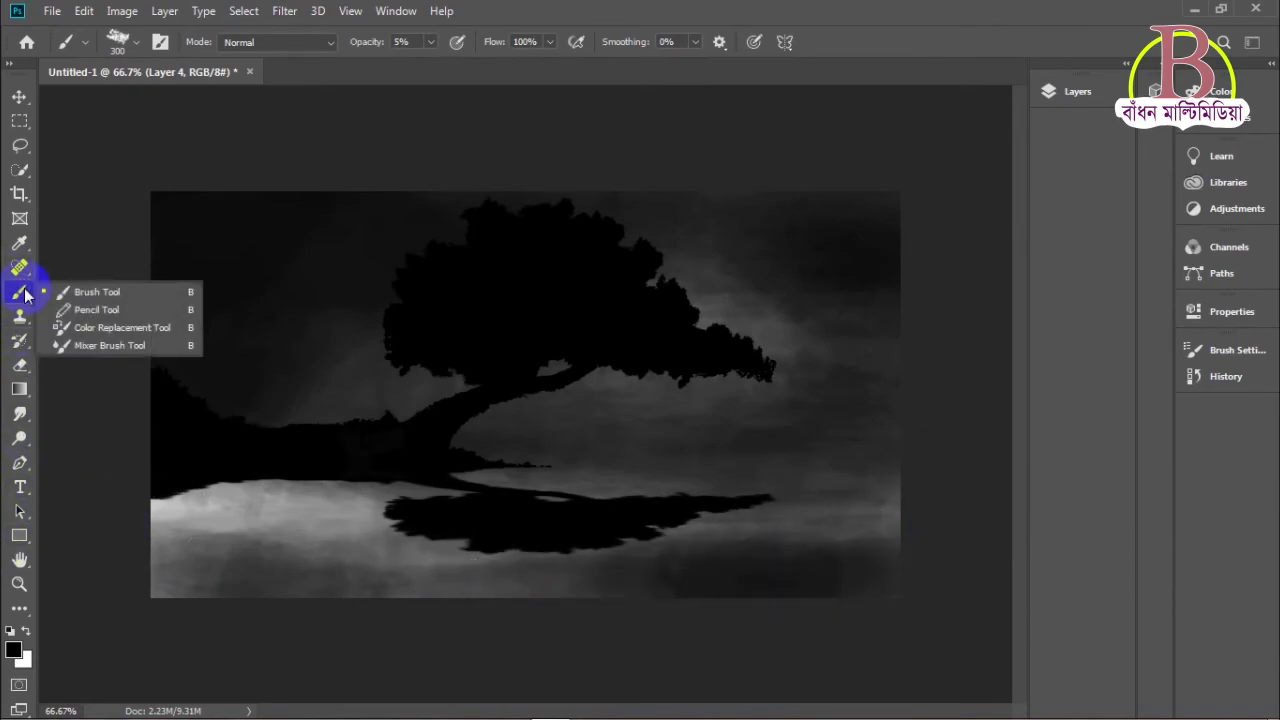
mouse_move(52, 300)
mouse_down()
mouse_move(329, 129)
mouse_move(563, 466)
mouse_move(614, 603)
mouse_move(319, 558)
mouse_move(171, 640)
mouse_move(760, 626)
mouse_move(220, 606)
mouse_move(597, 563)
mouse_move(171, 551)
mouse_move(46, 532)
mouse_move(157, 574)
mouse_move(427, 547)
mouse_move(183, 529)
mouse_move(597, 503)
mouse_move(831, 543)
mouse_move(431, 563)
mouse_move(306, 534)
mouse_move(737, 491)
mouse_move(626, 529)
mouse_move(18, 530)
mouse_up()
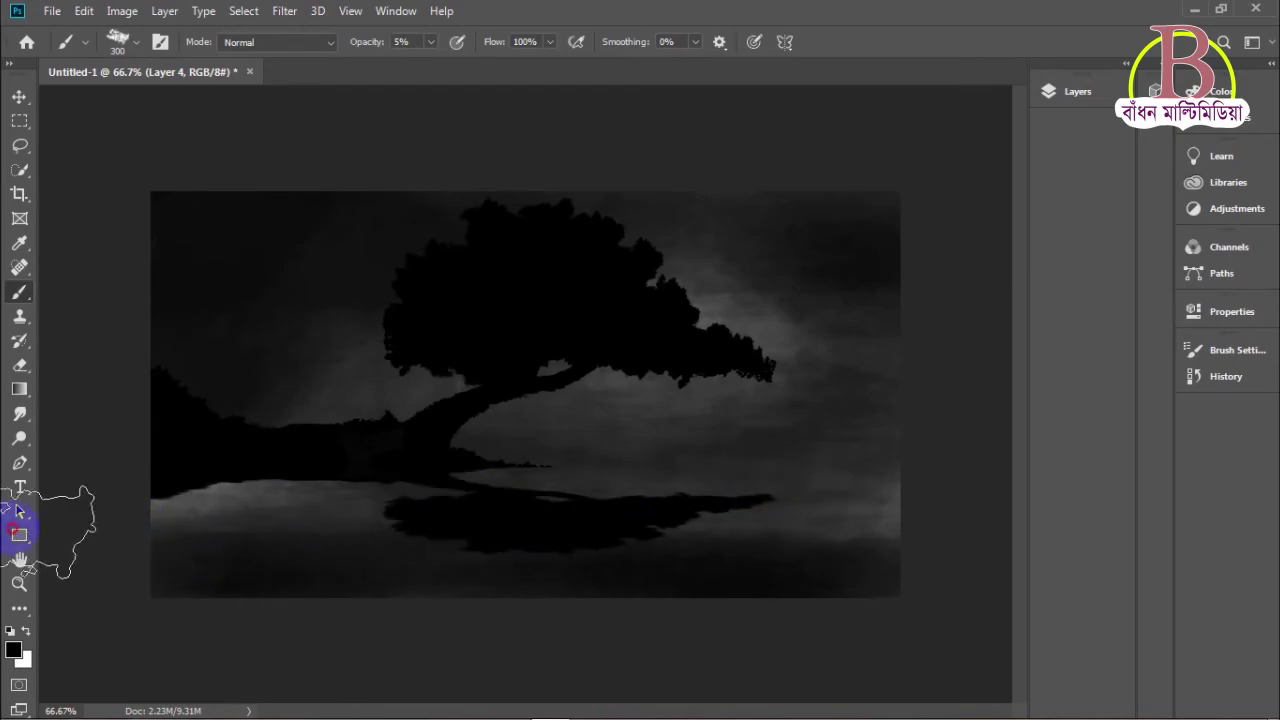
drag(206, 503, 207, 502)
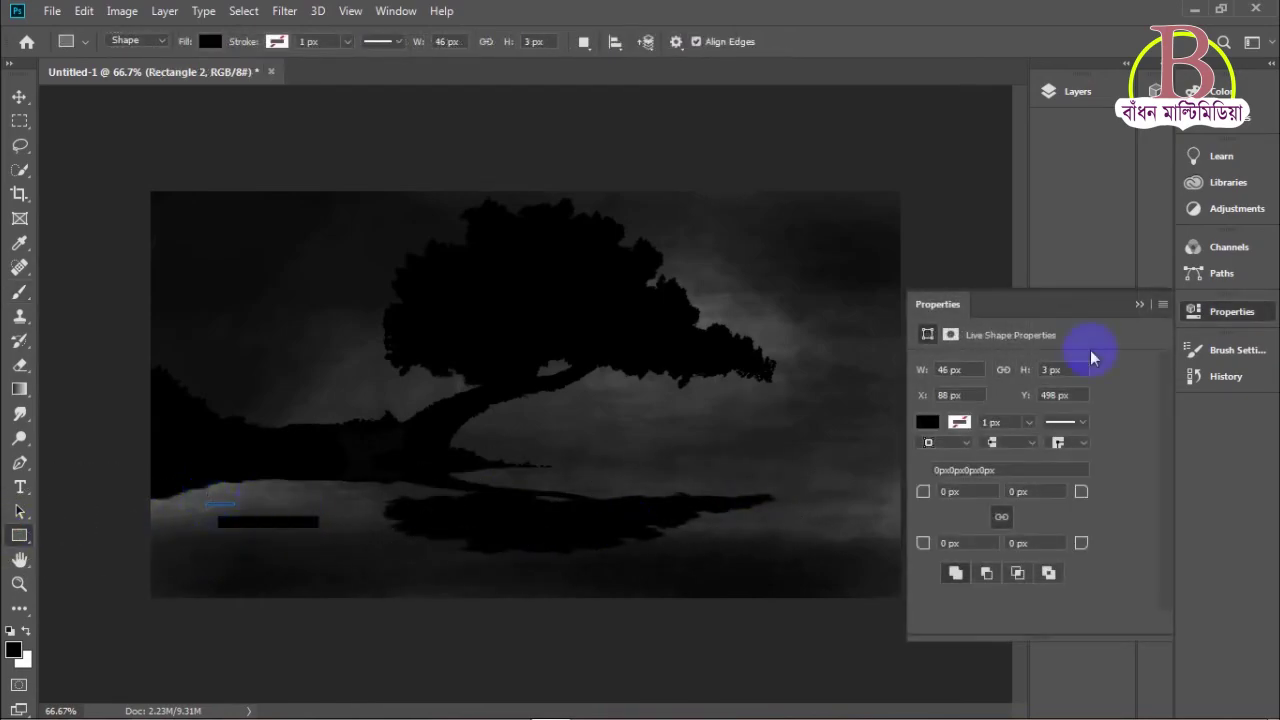
click(1145, 303)
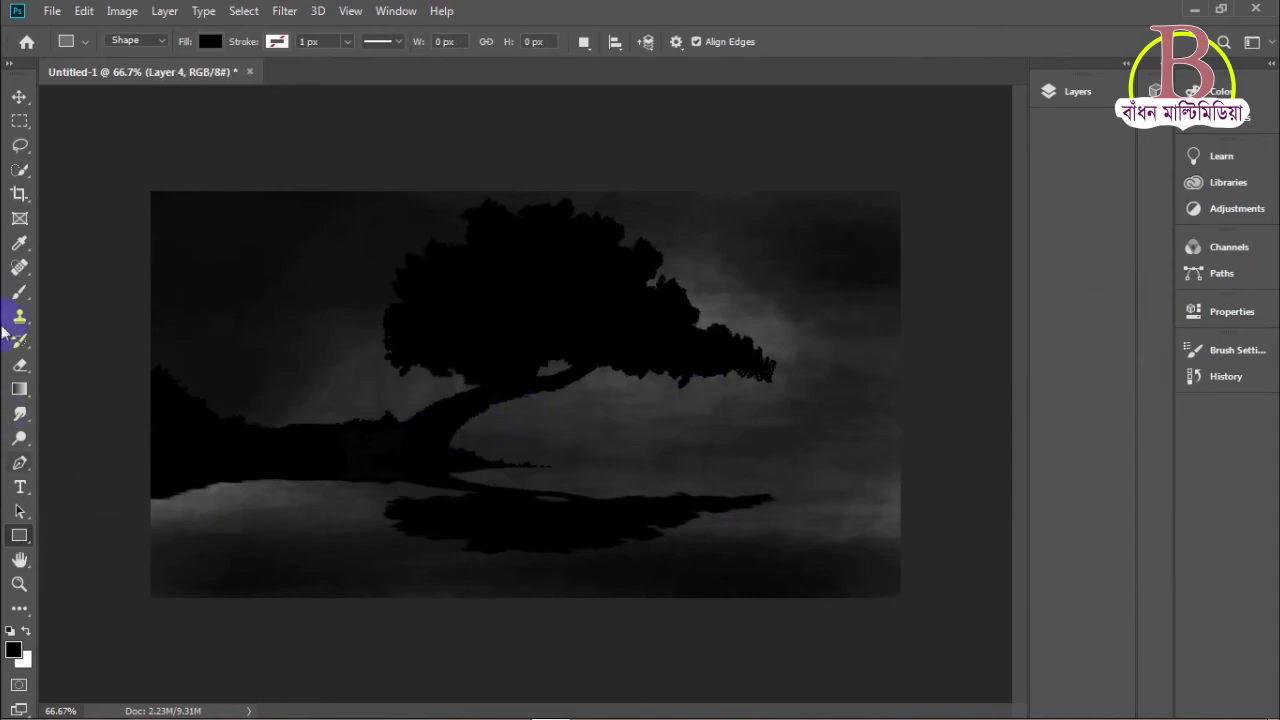
click(19, 296)
mouse_move(271, 537)
mouse_down()
mouse_move(217, 557)
mouse_move(180, 496)
mouse_move(280, 496)
mouse_move(111, 515)
mouse_move(988, 490)
mouse_move(1005, 505)
mouse_move(961, 515)
mouse_move(938, 544)
mouse_move(907, 526)
mouse_move(908, 563)
mouse_move(911, 540)
mouse_move(956, 526)
mouse_move(943, 539)
mouse_move(462, 577)
mouse_move(796, 557)
mouse_move(748, 499)
mouse_move(444, 450)
mouse_move(387, 445)
mouse_move(464, 477)
mouse_move(247, 428)
mouse_move(50, 453)
mouse_move(102, 431)
mouse_move(127, 349)
mouse_move(275, 260)
mouse_move(318, 274)
mouse_move(521, 221)
mouse_move(486, 207)
mouse_move(792, 284)
mouse_move(824, 354)
mouse_move(392, 436)
mouse_move(304, 392)
mouse_move(346, 421)
mouse_move(192, 442)
mouse_move(238, 422)
mouse_move(513, 478)
mouse_move(557, 442)
mouse_move(629, 447)
mouse_move(400, 475)
mouse_move(405, 507)
mouse_move(419, 510)
mouse_move(169, 487)
mouse_up()
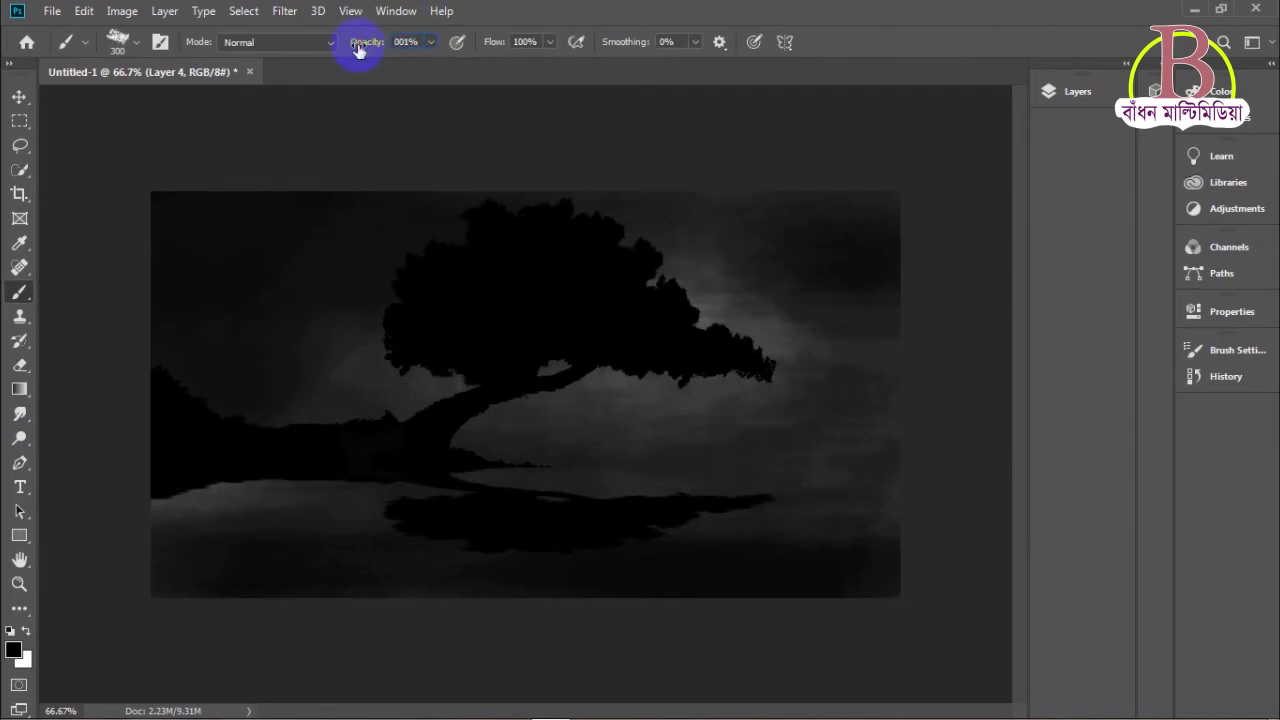
key(bracketleft)
mouse_move(906, 400)
mouse_down()
mouse_move(732, 476)
mouse_move(657, 468)
mouse_up()
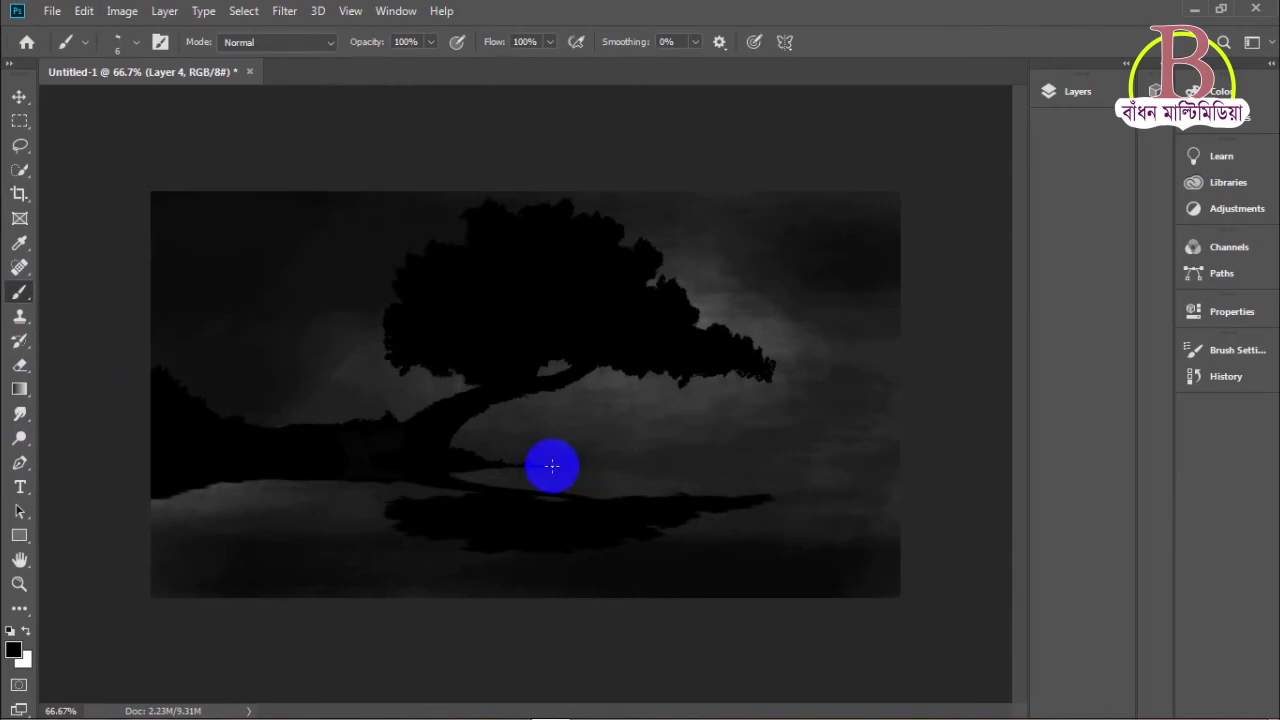
Step: Extend the far shore tip with a thin black horizon line to the right, using a 2 px brush at 100% Opacity
scroll(561, 463, up, 3)
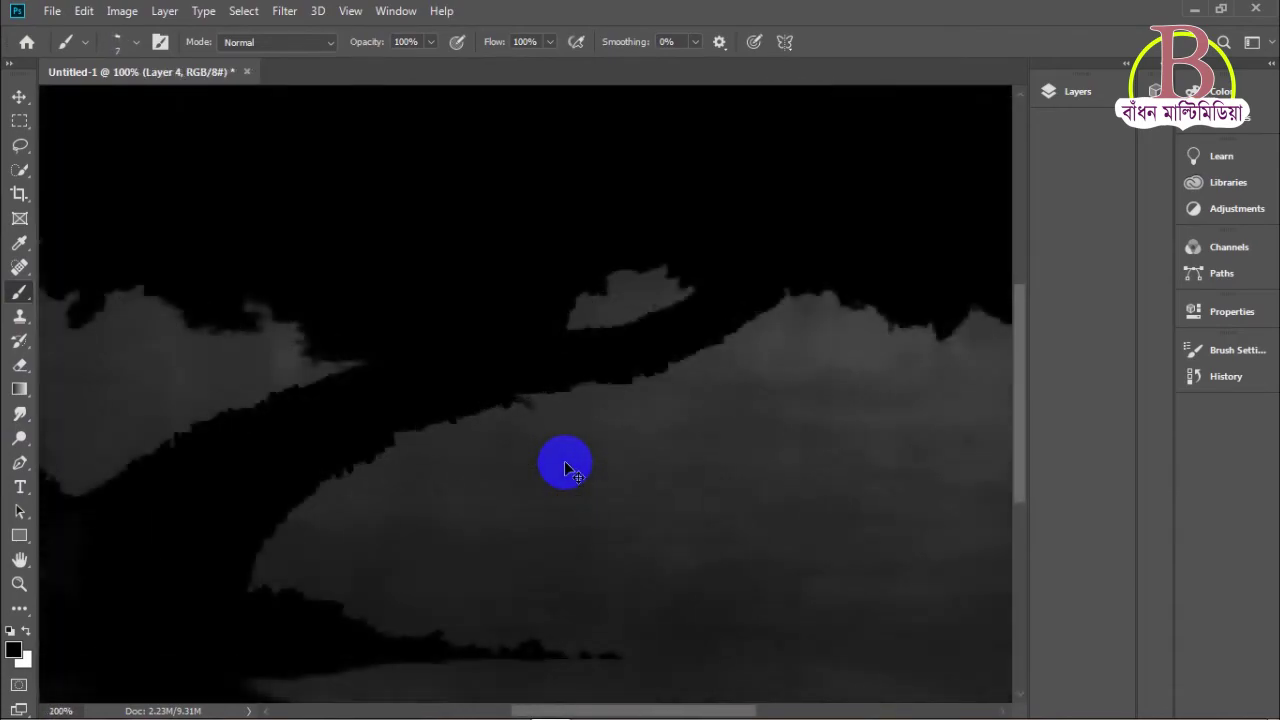
drag(563, 460, 359, 170)
drag(657, 379, 427, 304)
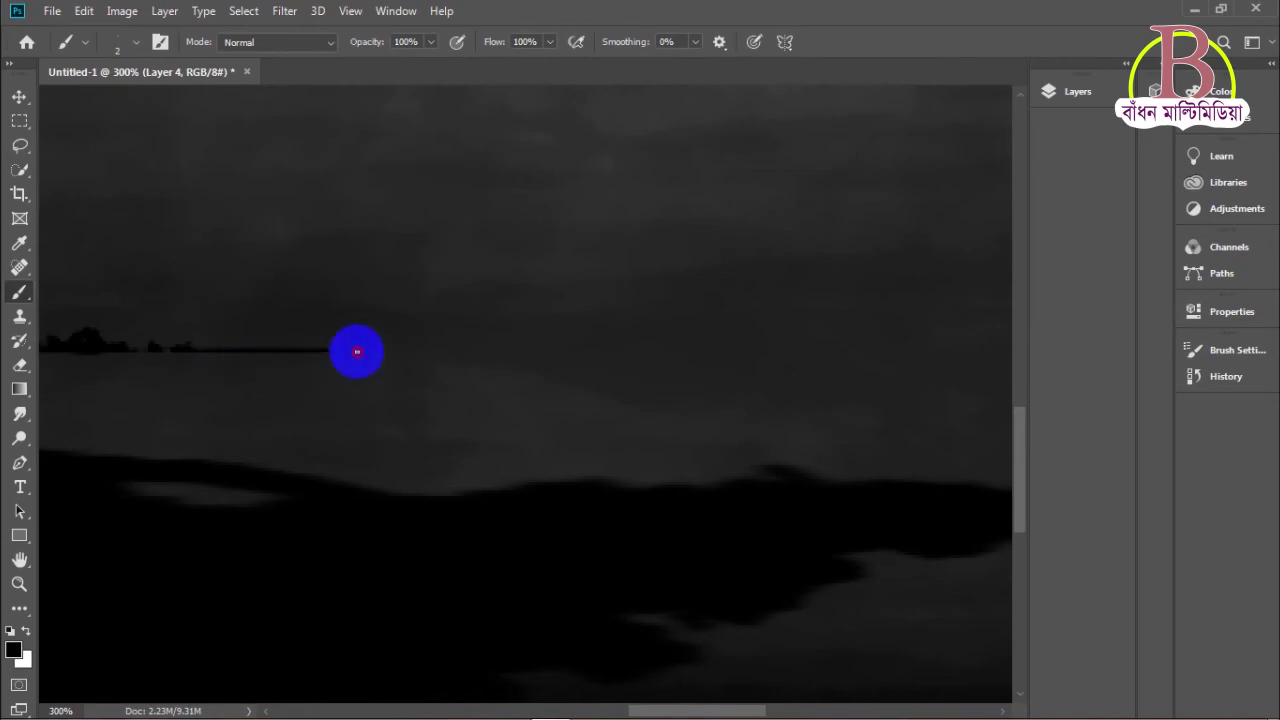
key(ctrl+minus)
key(ctrl+minus)
key(ctrl+minus)
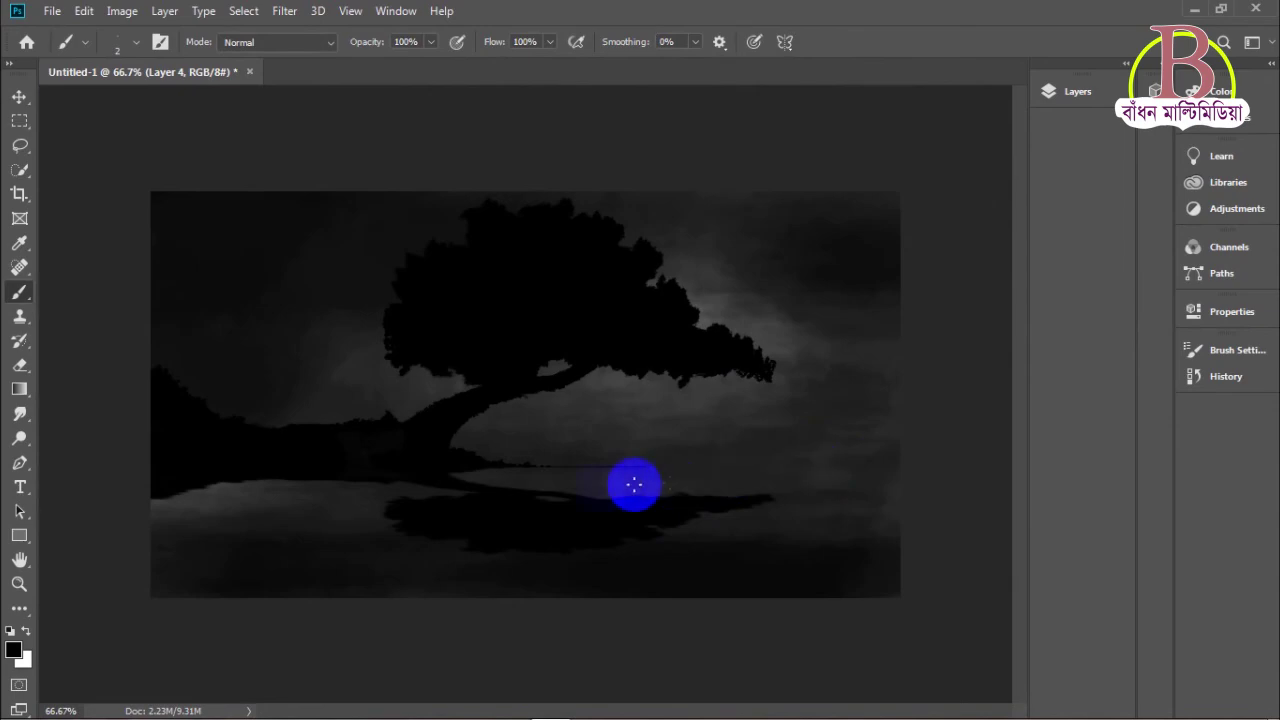
Step: Try Layer 2 at 80% opacity and restore it to 100%
click(1078, 91)
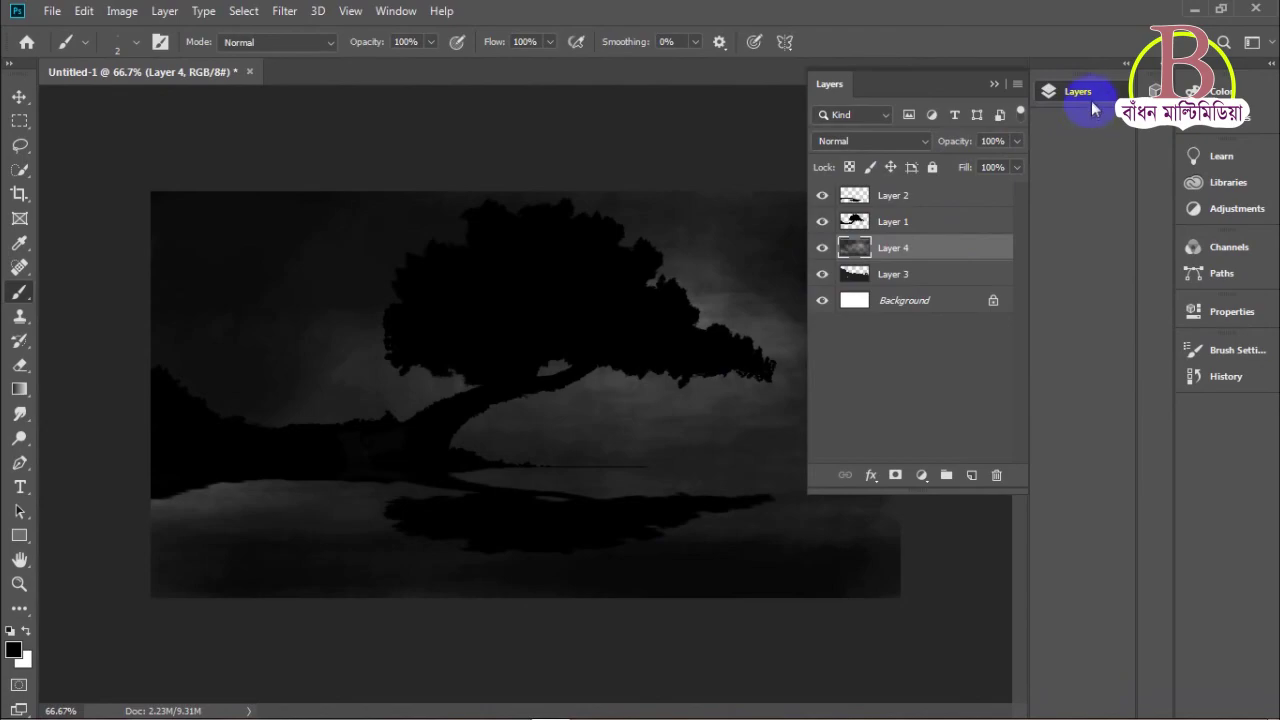
click(955, 195)
click(1016, 141)
drag(1013, 164, 998, 170)
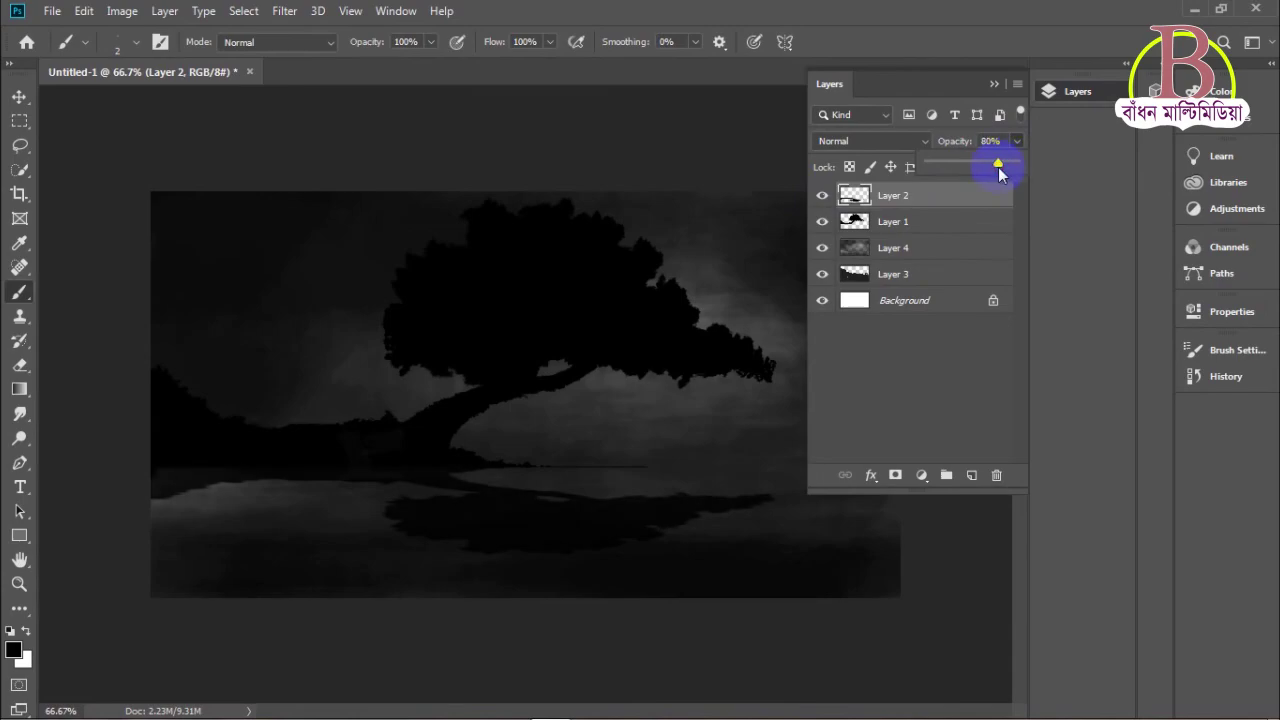
drag(998, 167, 1023, 164)
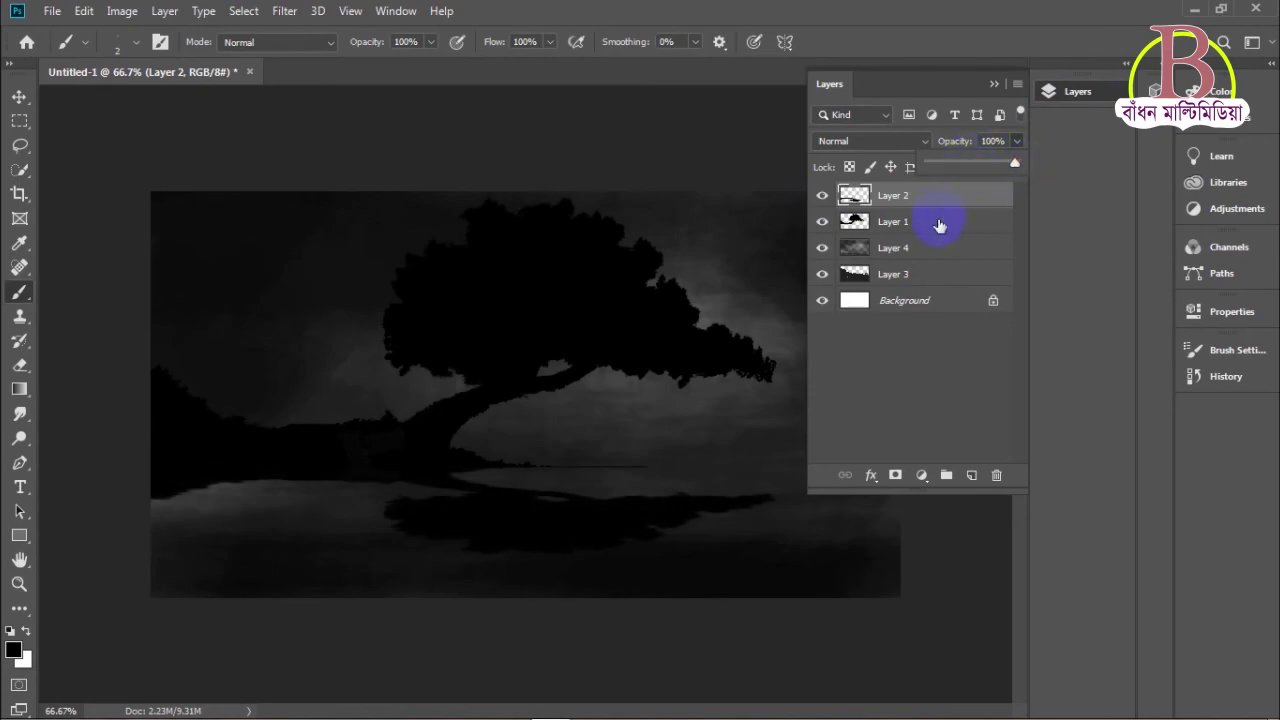
Step: Merge Layer 2 into Layer 1, and test the merged layer at 87% opacity before restoring it to 100%
key(ctrl+e)
click(1016, 141)
drag(1008, 166, 1005, 166)
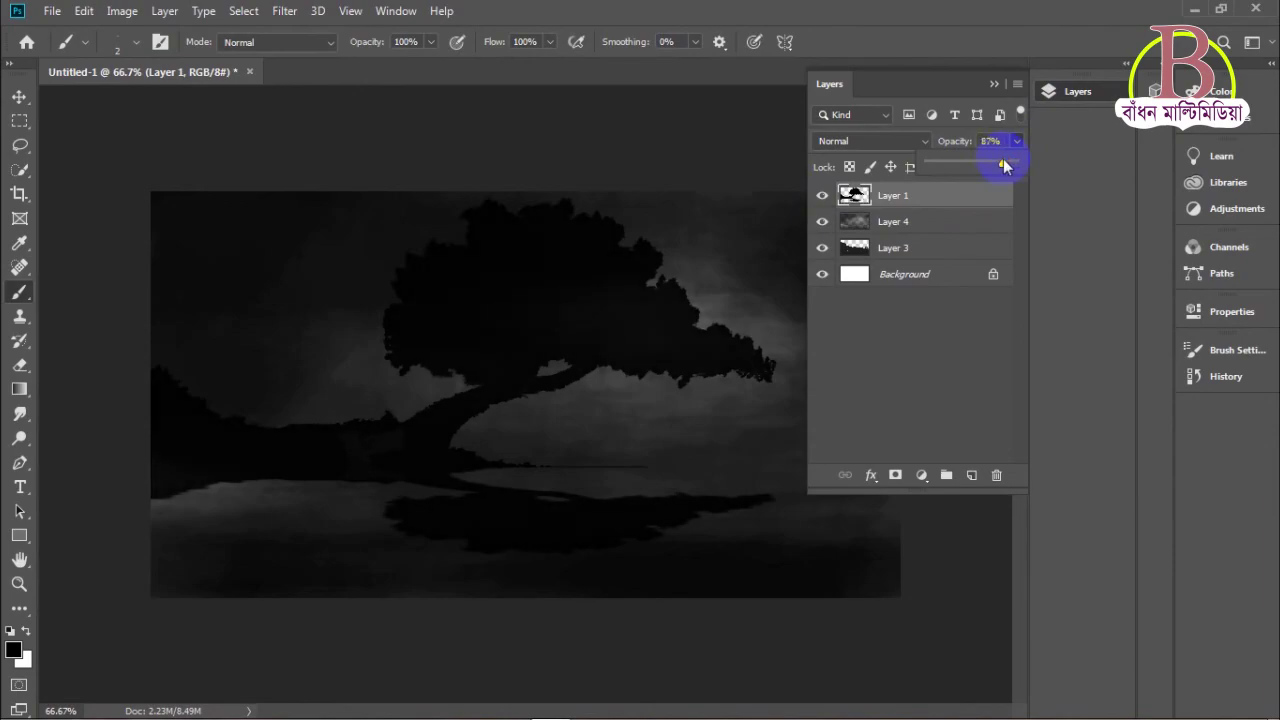
drag(1005, 166, 1029, 158)
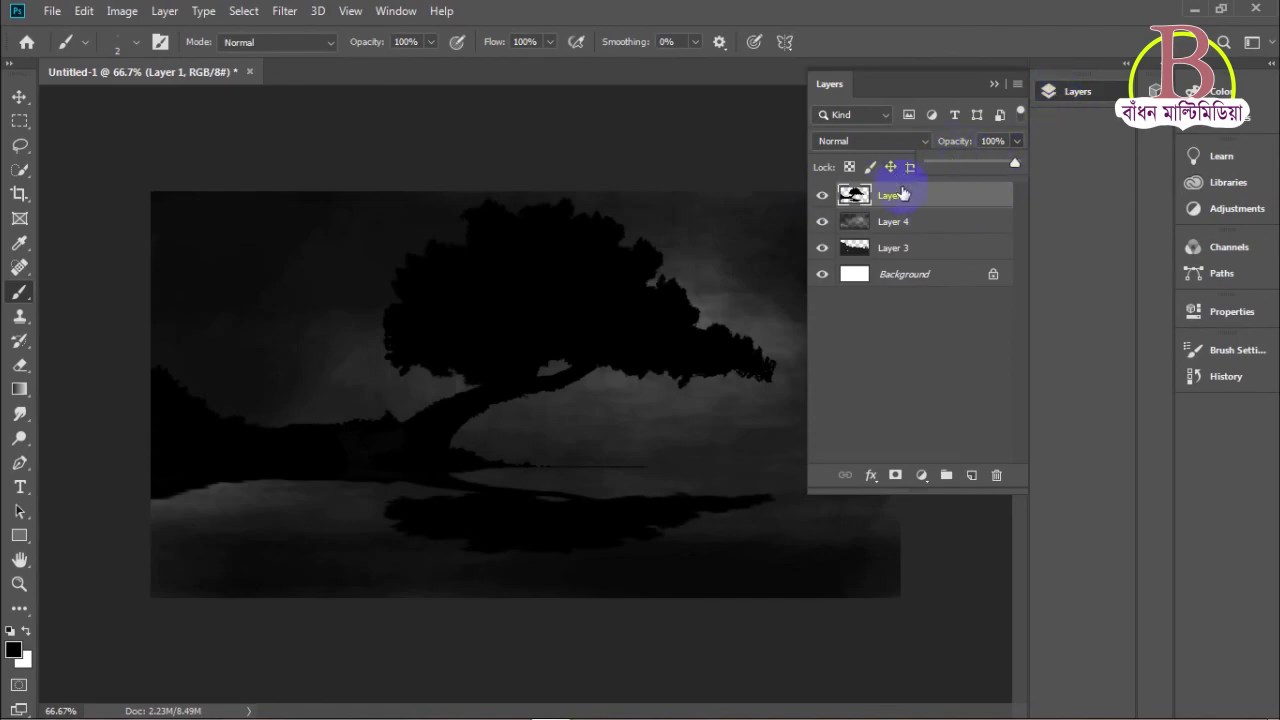
Step: Merge all remaining layers down into the Background and show the finished painting in full-screen mode with the menu bar
key(ctrl+e)
key(ctrl+e)
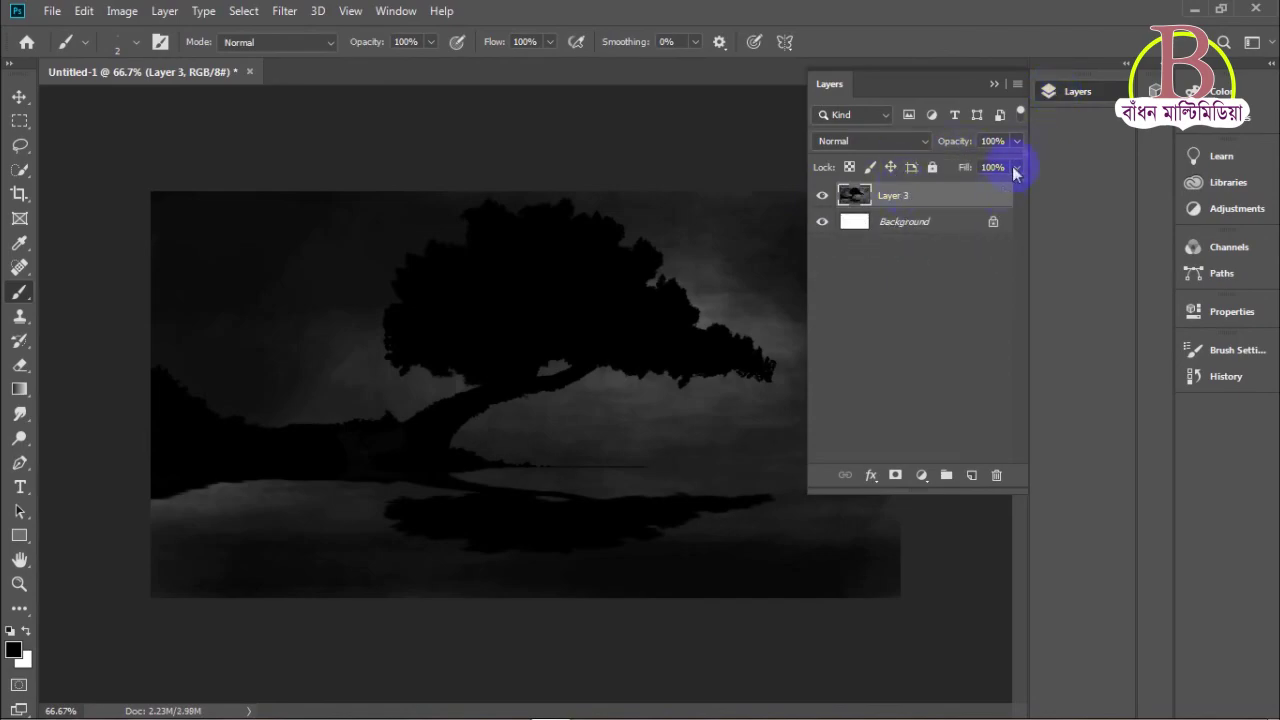
key(ctrl+e)
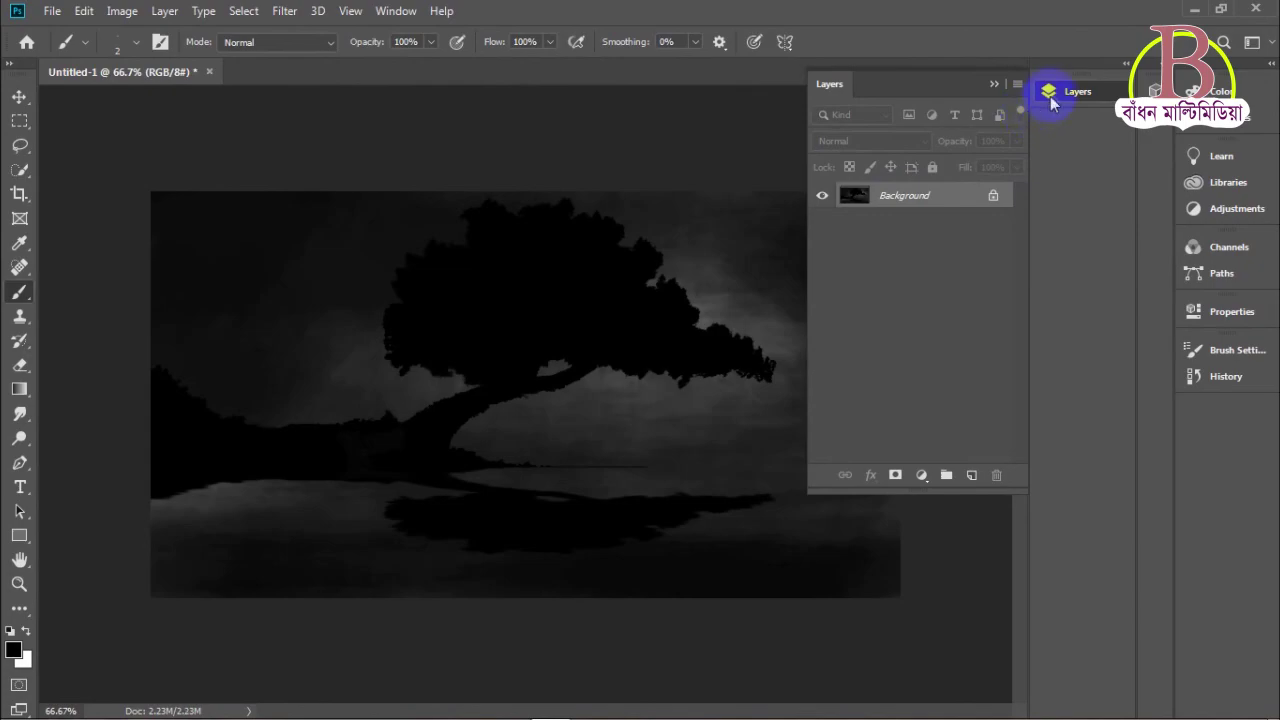
click(1050, 93)
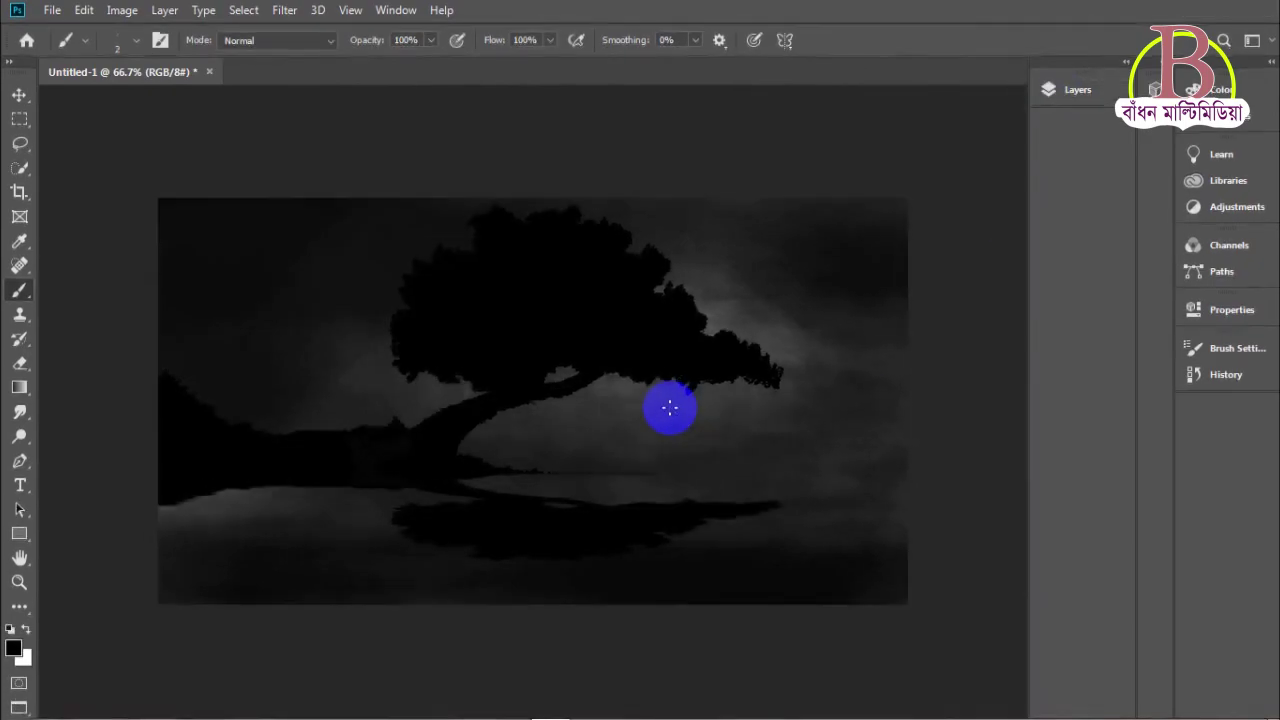
key(f)
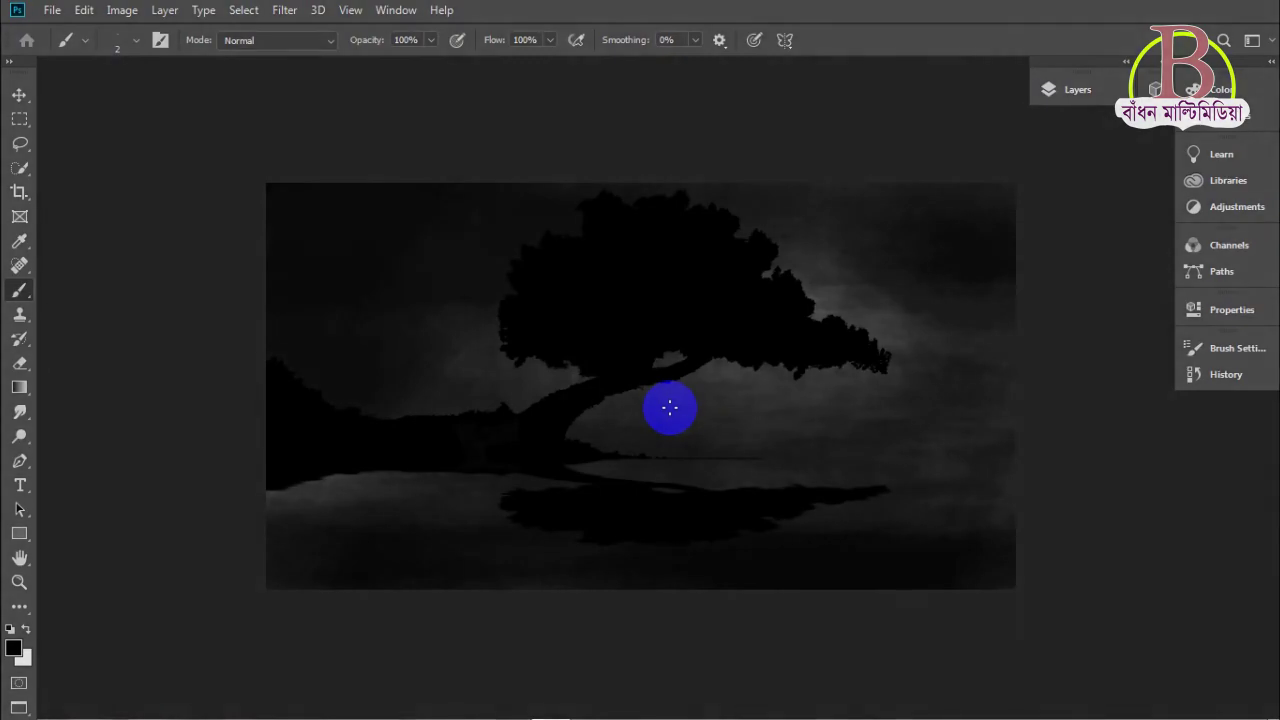